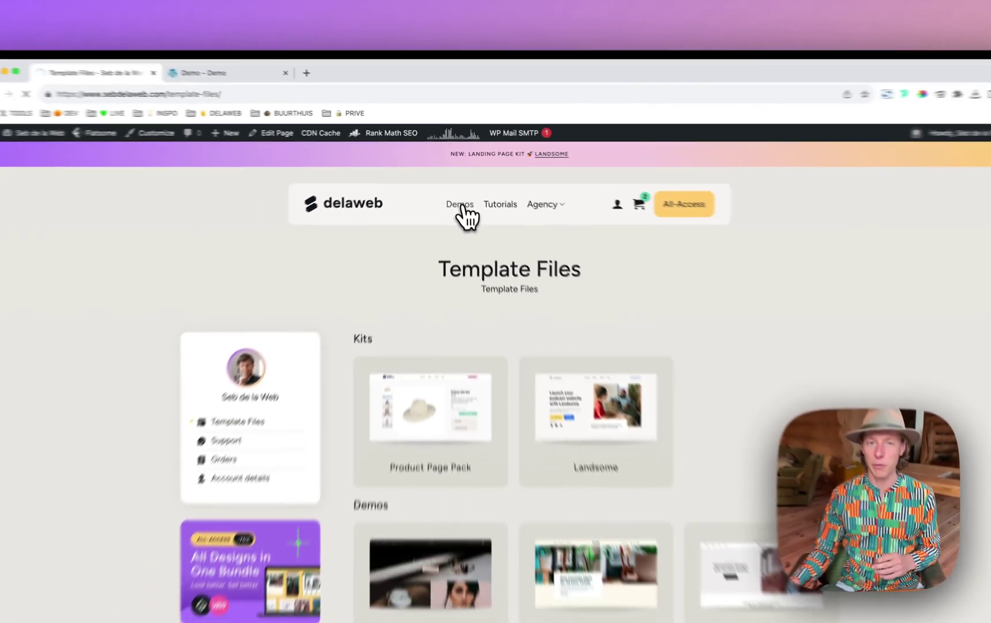
# Step: Go to Demos, open the All-Access Pass page, and scroll to the included template packs
pyautogui.click(474, 247)
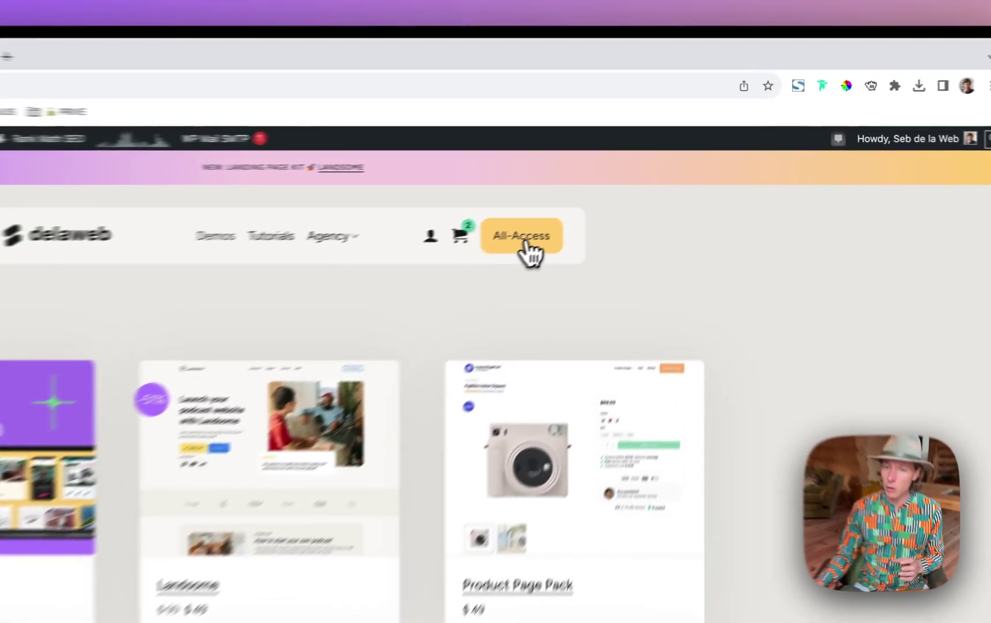
pyautogui.click(635, 190)
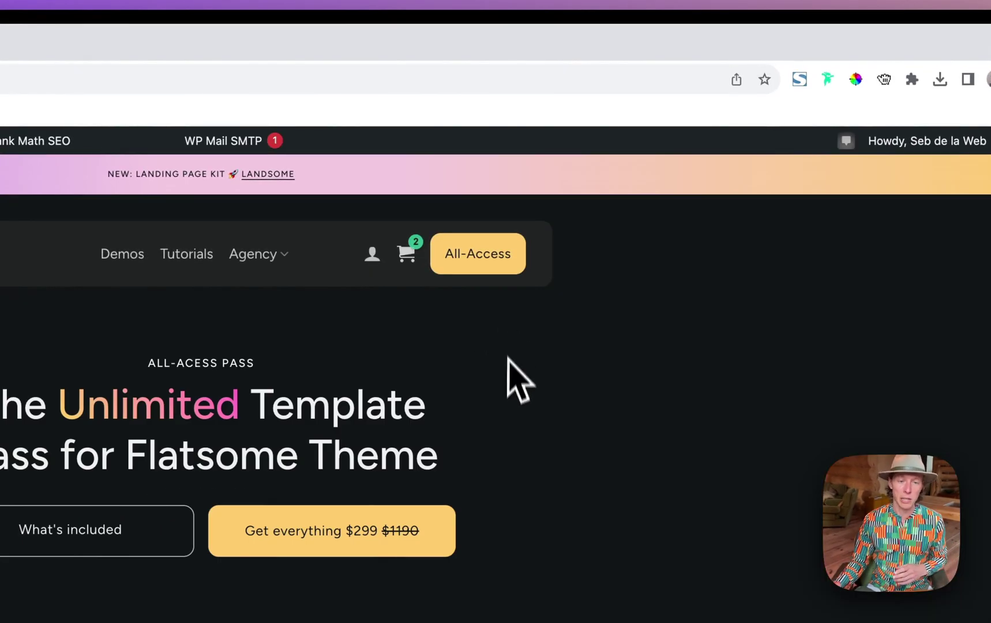
pyautogui.scroll(-5, 507, 375)
pyautogui.scroll(-10, 644, 257)
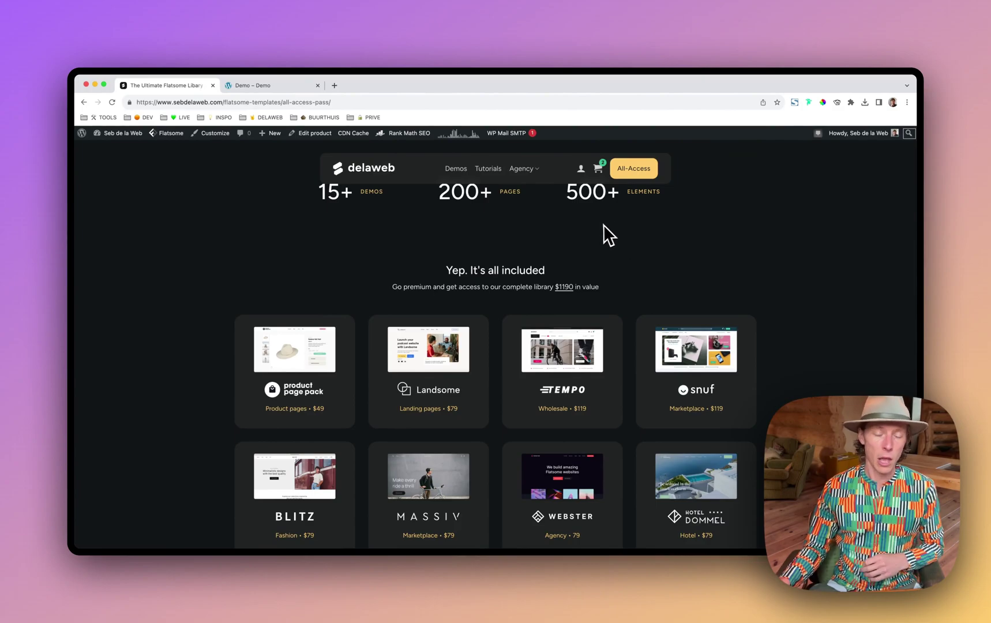
pyautogui.moveTo(583, 177)
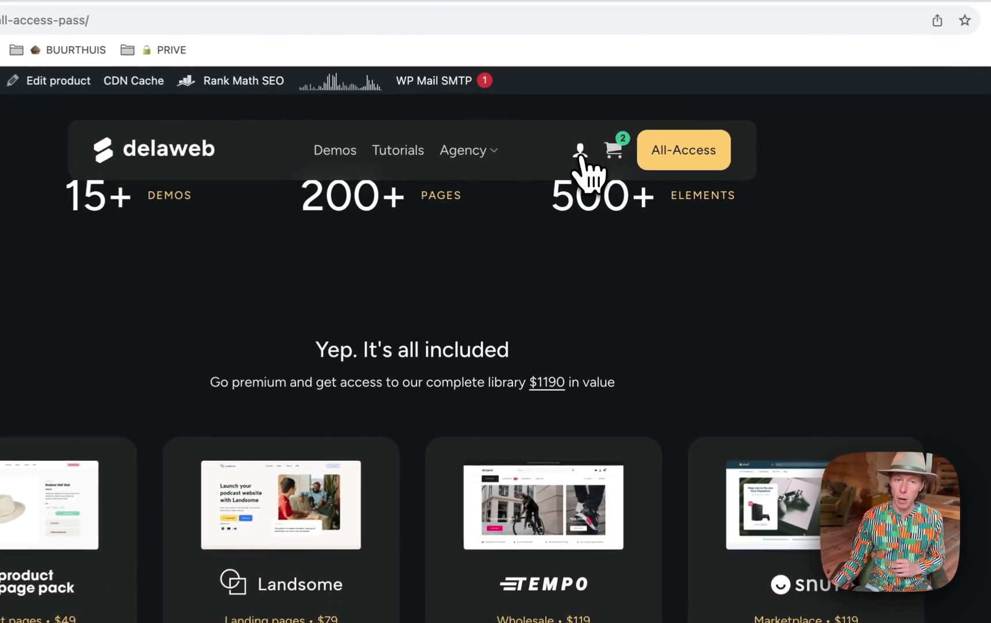
# Step: Open Template Files from the account menu, select the Adel card, then switch to the Demo site
pyautogui.click(580, 157)
pyautogui.moveTo(579, 173)
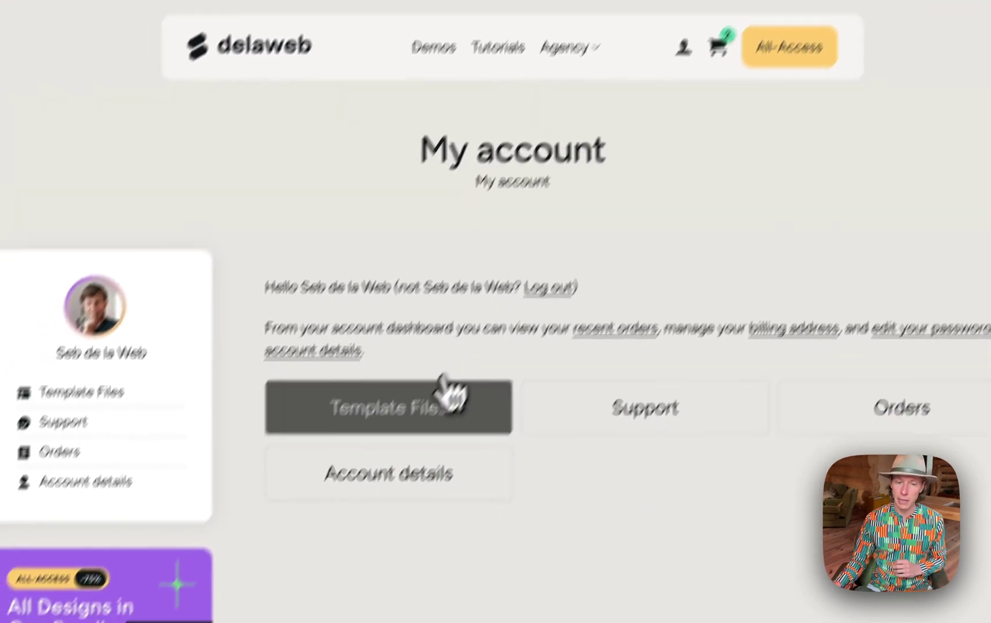
pyautogui.click(323, 554)
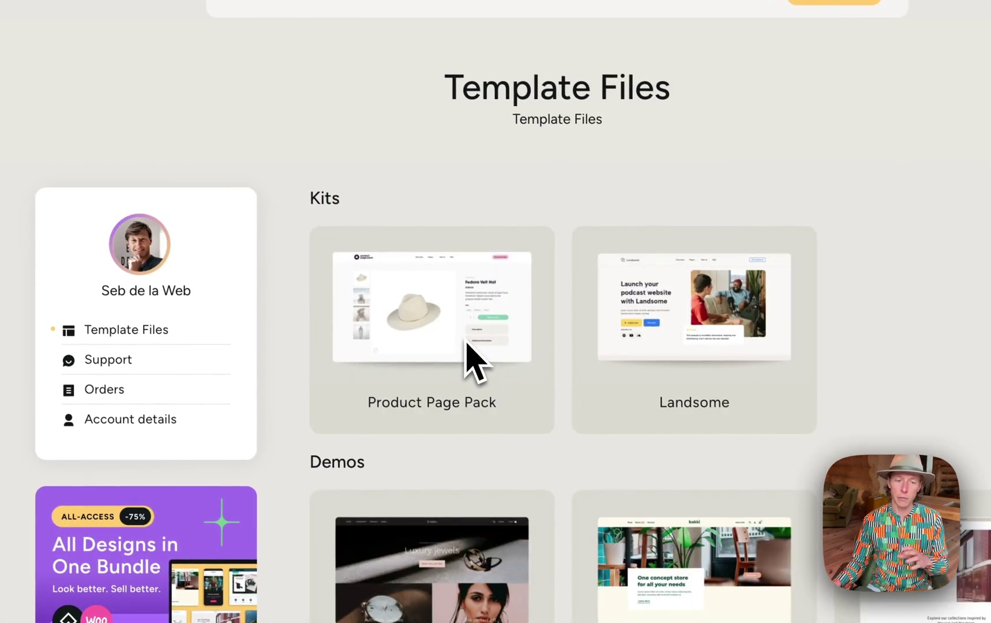
pyautogui.scroll(-3, 473, 363)
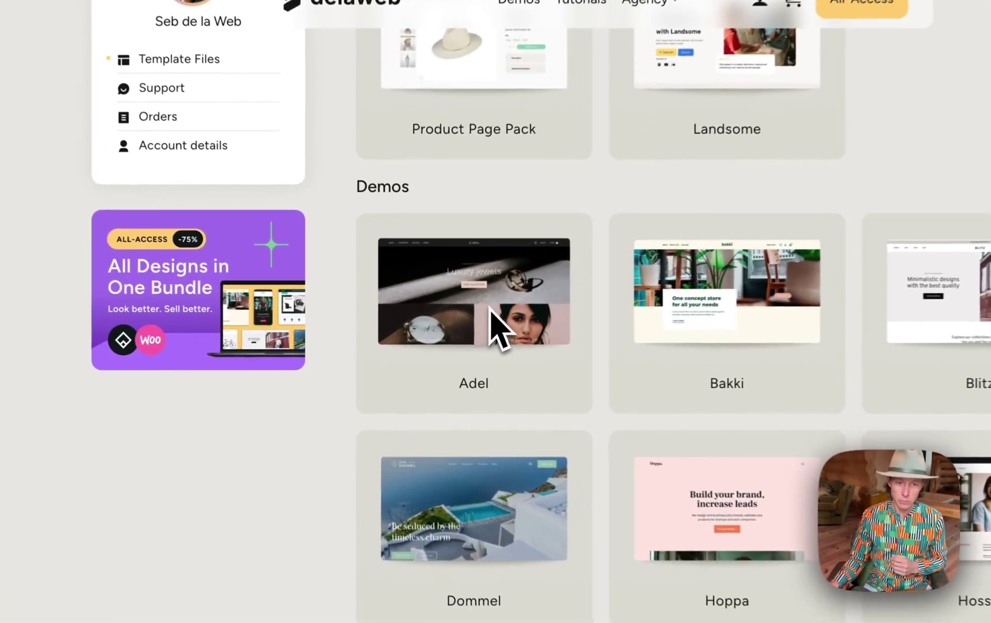
pyautogui.click(491, 310)
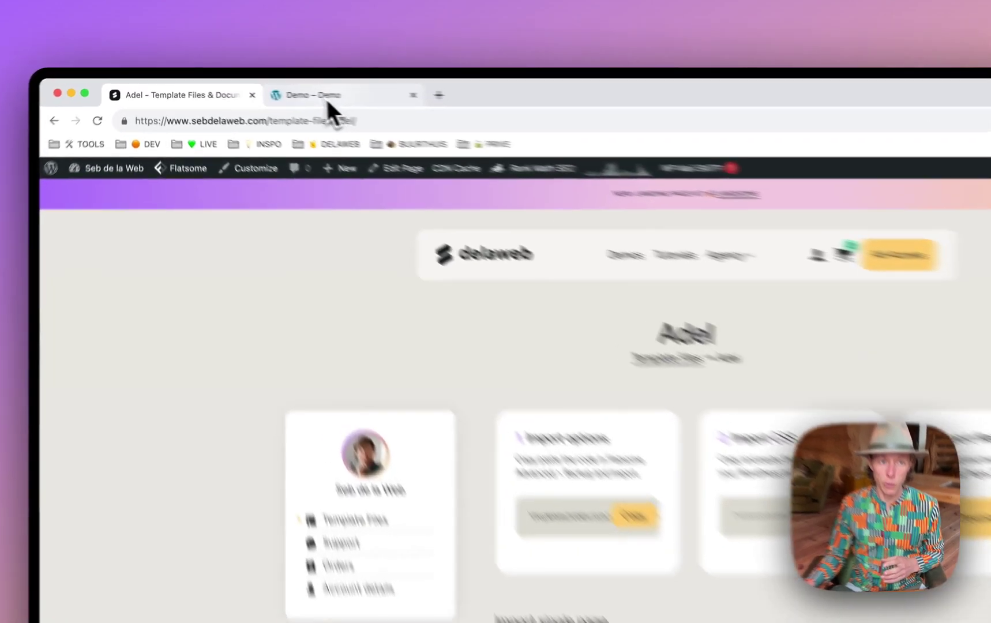
pyautogui.click(268, 85)
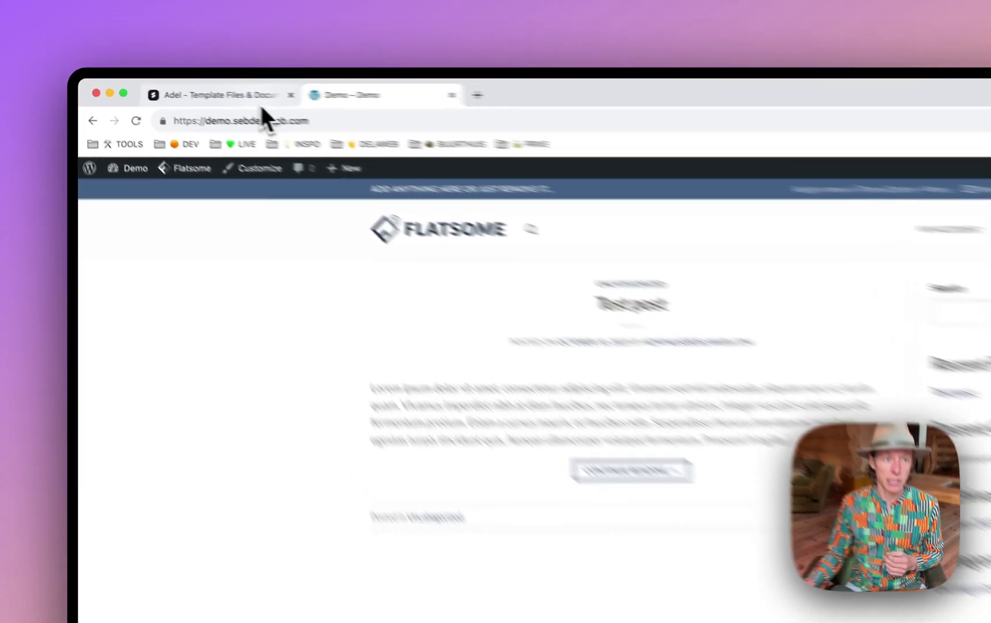
# Step: Copy Adel's import options code and open Flatsome Advanced > Backup and Import
pyautogui.click(195, 91)
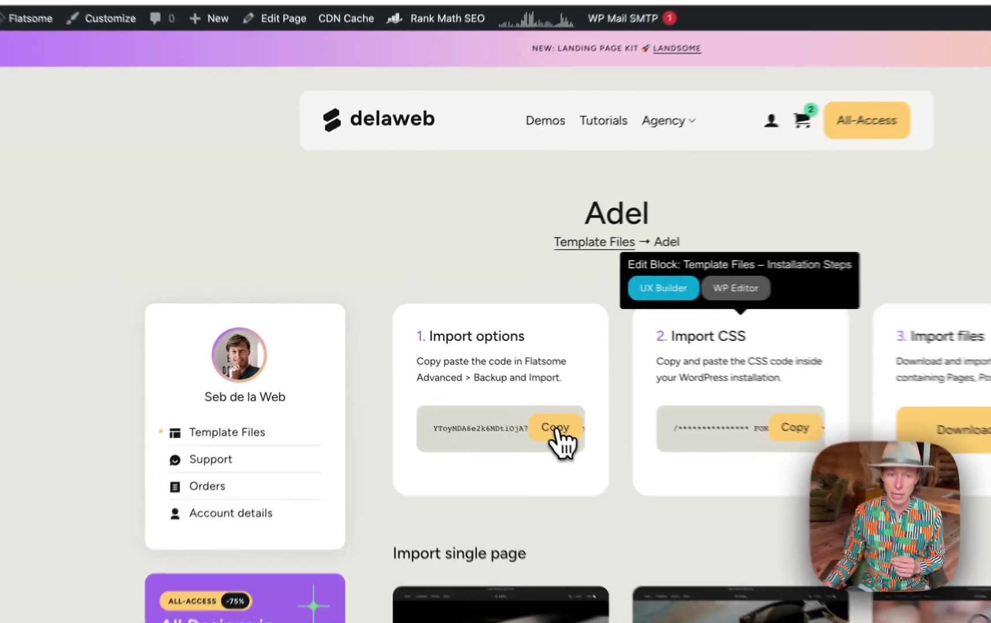
pyautogui.click(465, 363)
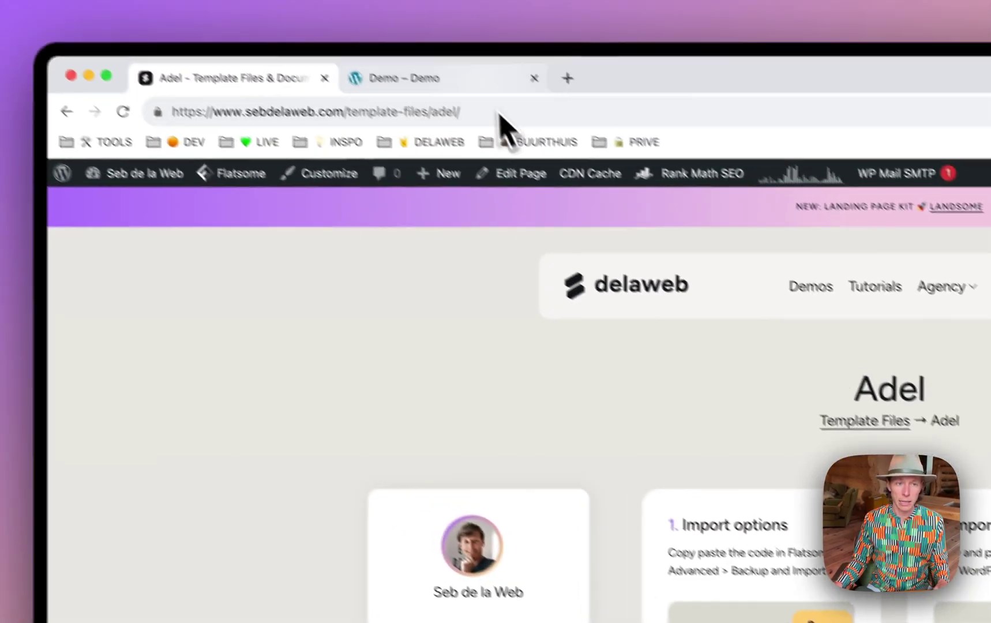
pyautogui.click(487, 80)
pyautogui.click(98, 209)
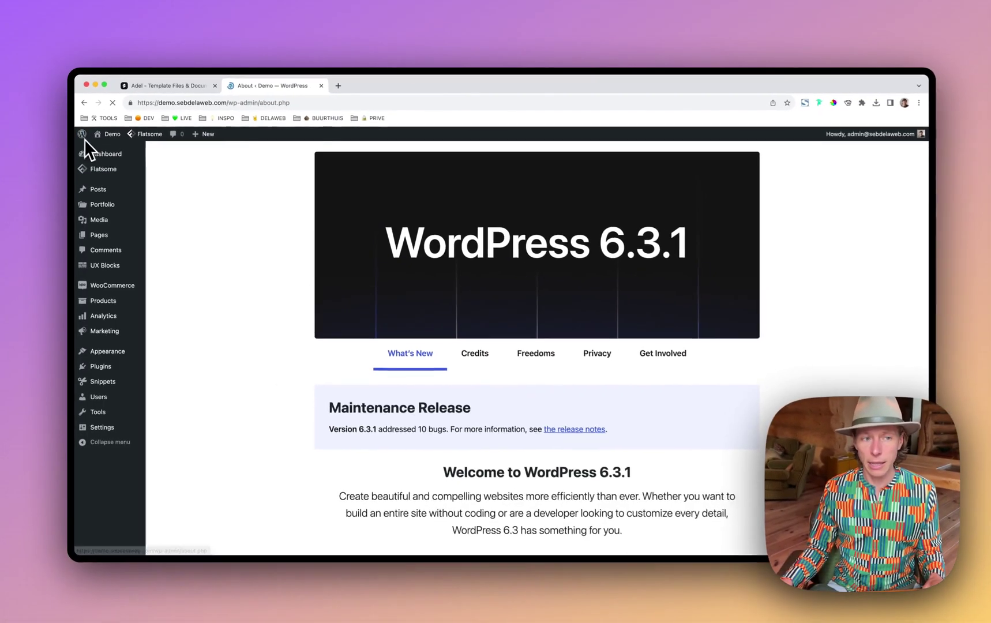
pyautogui.moveTo(115, 168)
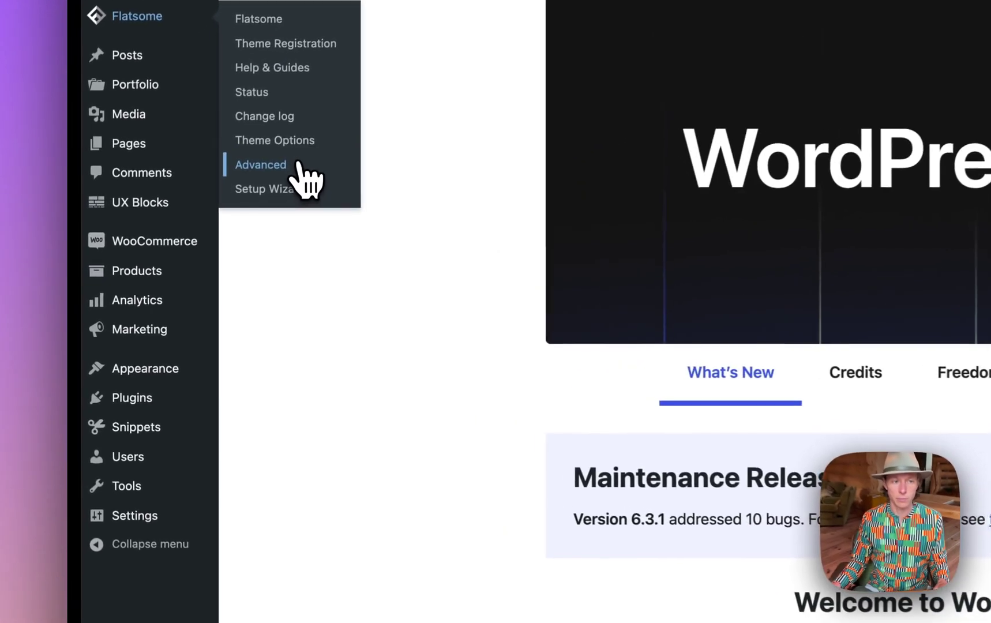
pyautogui.click(183, 242)
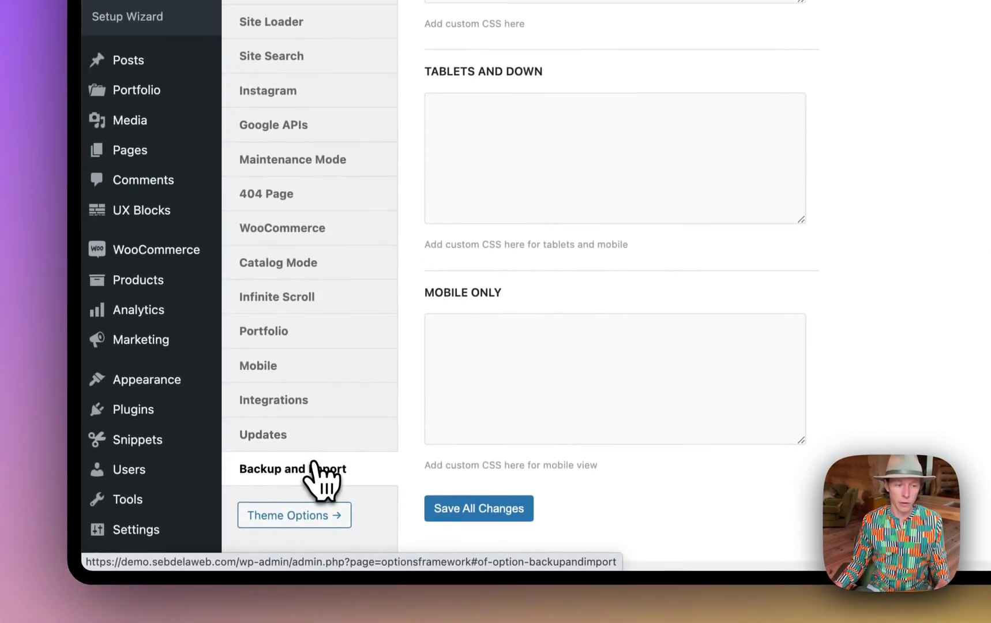
pyautogui.click(315, 467)
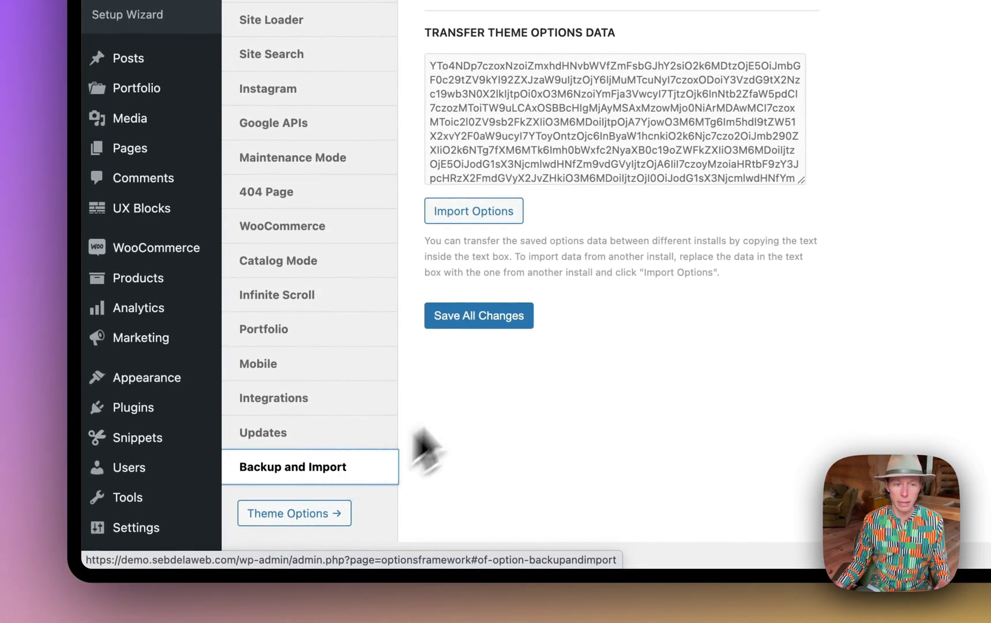
# Step: Replace the theme options data with Adel's code, import it, and open the live site
pyautogui.click(626, 152)
pyautogui.press('super+a')
pyautogui.press('BackSpace')
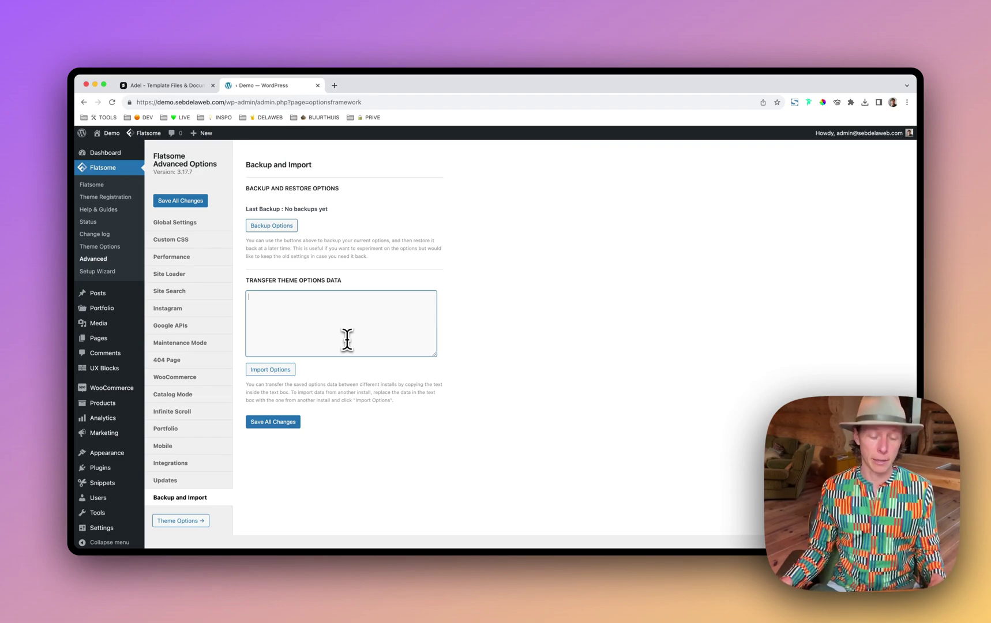
pyautogui.press('super+v')
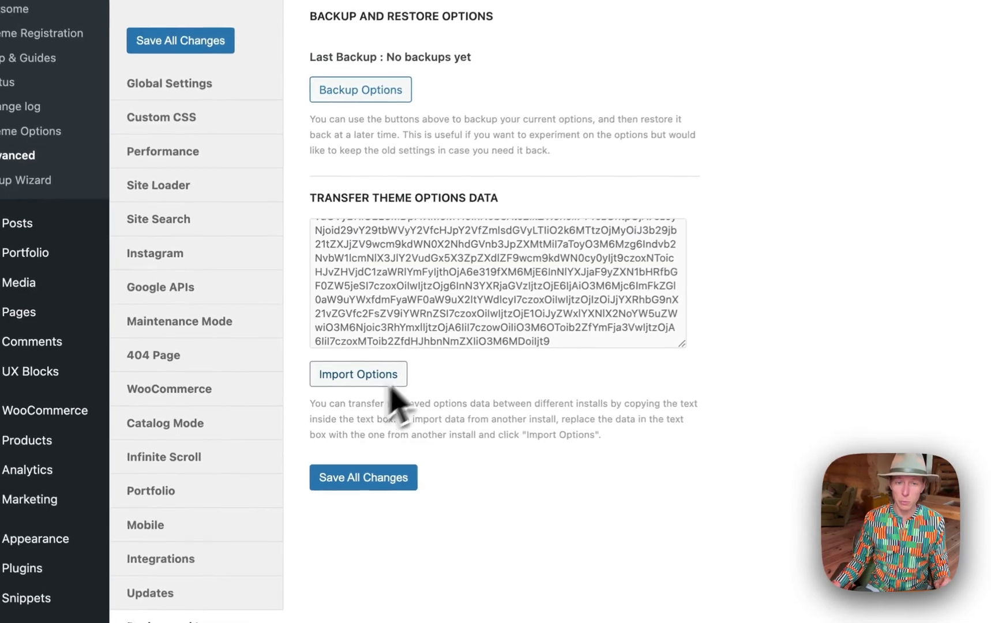
pyautogui.click(286, 371)
pyautogui.click(637, 182)
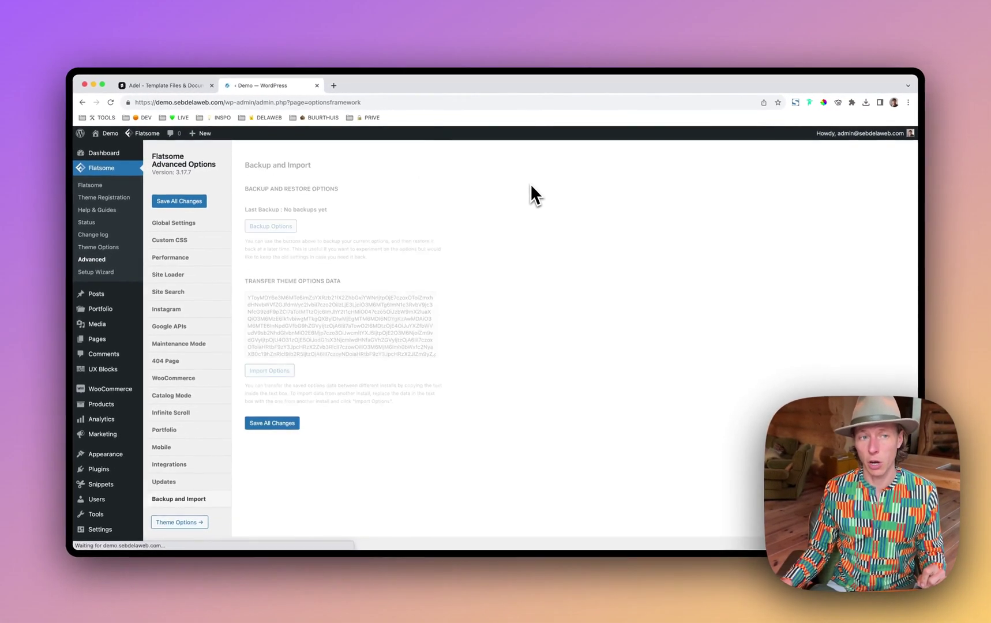
pyautogui.moveTo(119, 143)
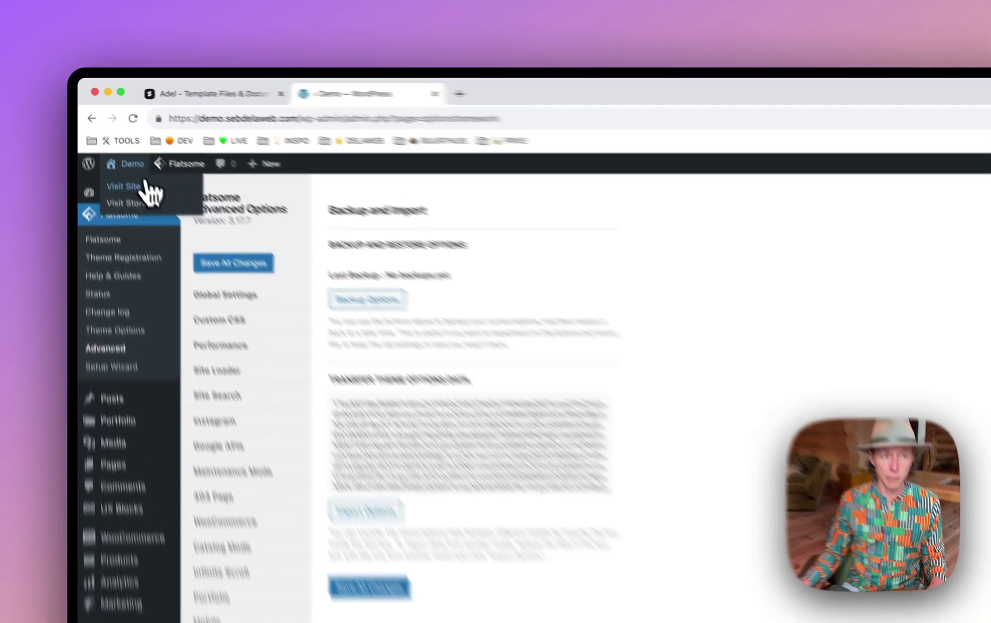
pyautogui.keyDown('super'); pyautogui.click(144, 185); pyautogui.keyUp('super')
# Step: Copy Adel's Import CSS code from delaweb and return to the Flatsome options
pyautogui.click(508, 94)
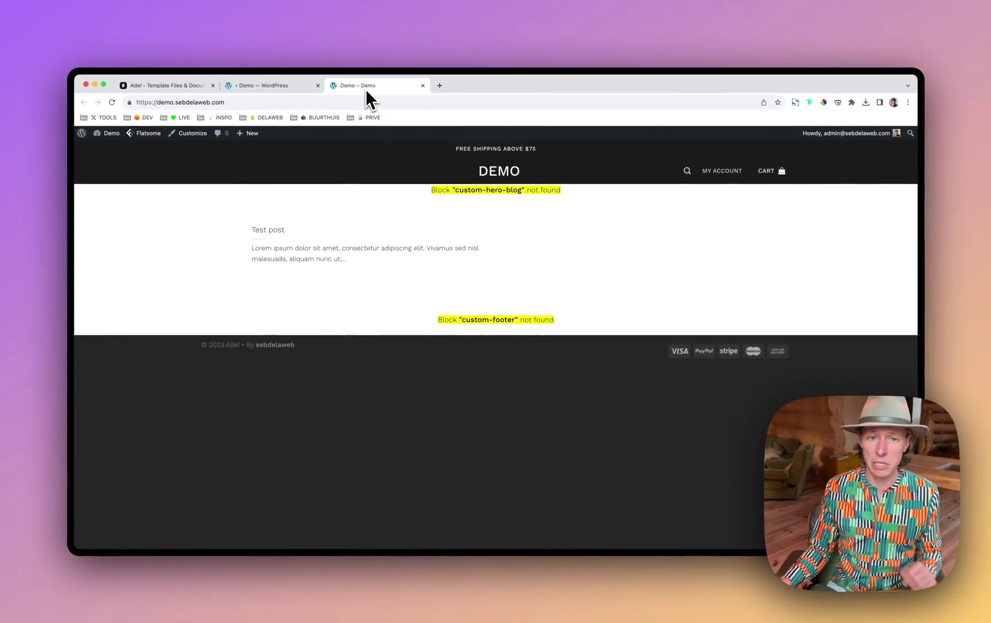
pyautogui.click(178, 87)
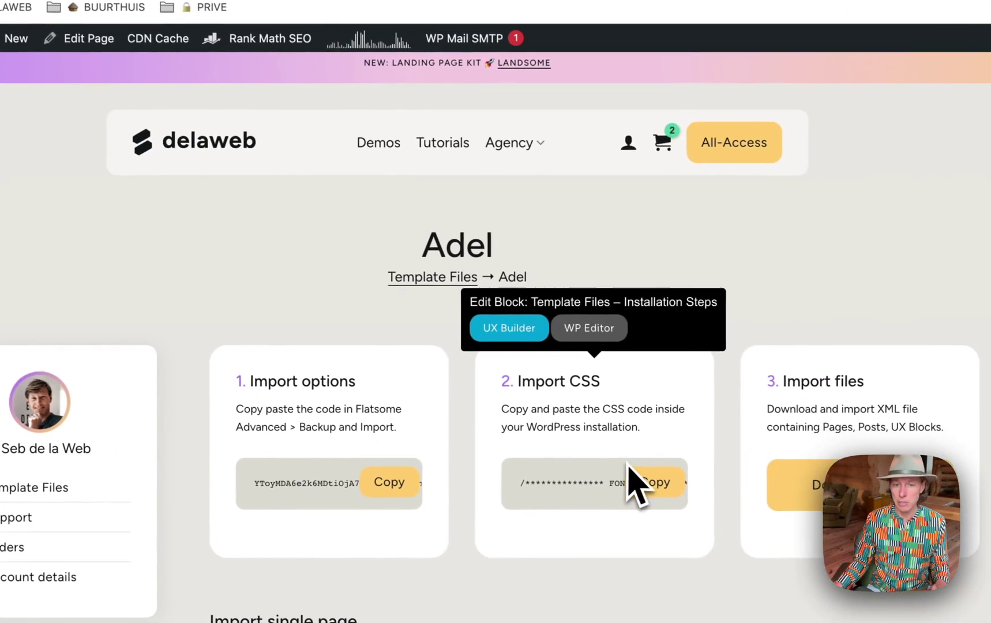
pyautogui.click(646, 468)
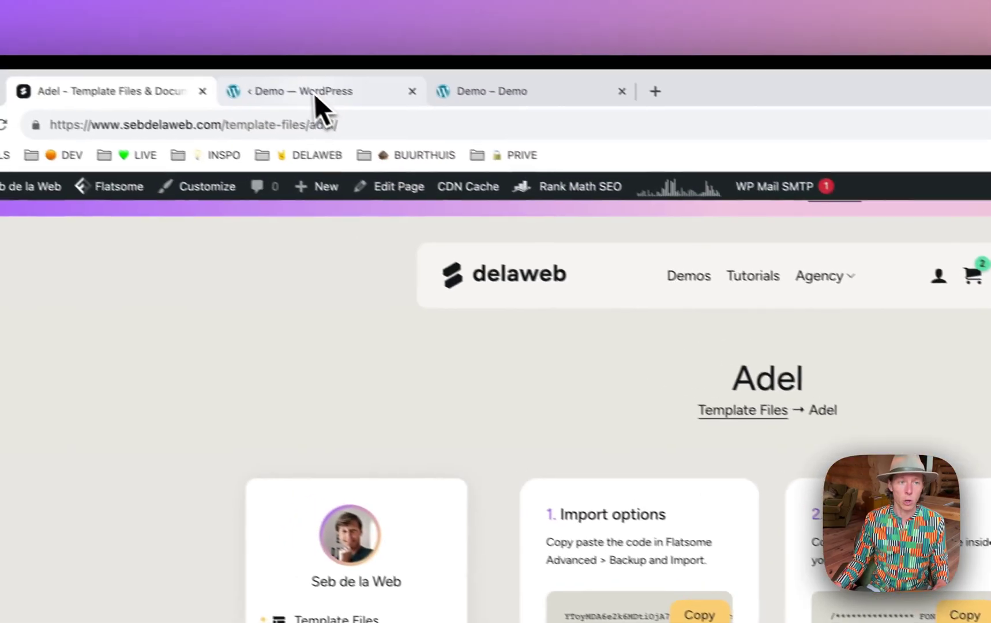
pyautogui.click(337, 106)
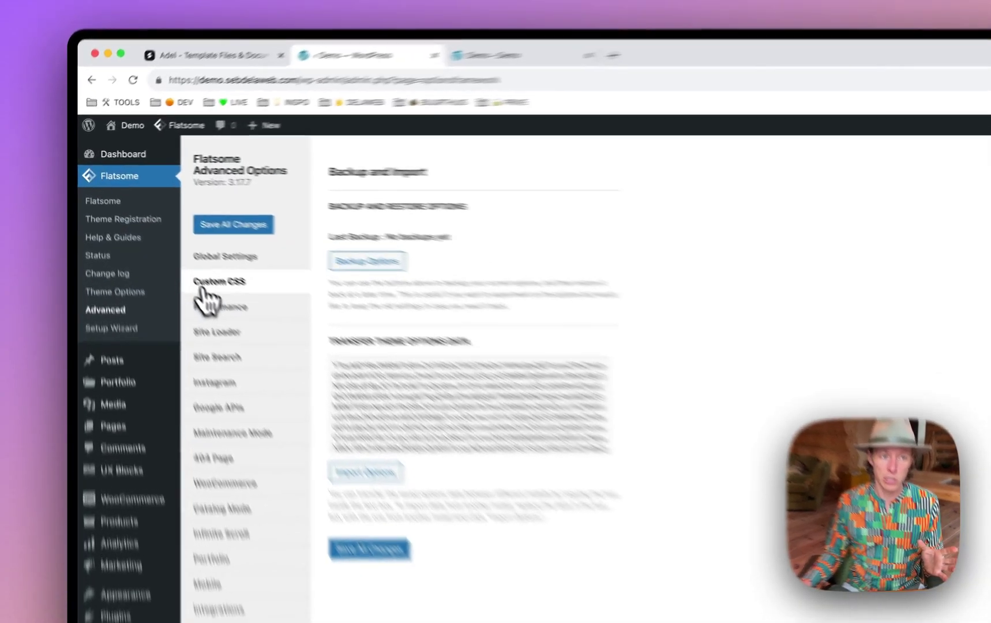
# Step: Paste Adel's CSS into the All Screens Custom CSS box and save all changes
pyautogui.click(205, 292)
pyautogui.click(522, 301)
pyautogui.press('super+v')
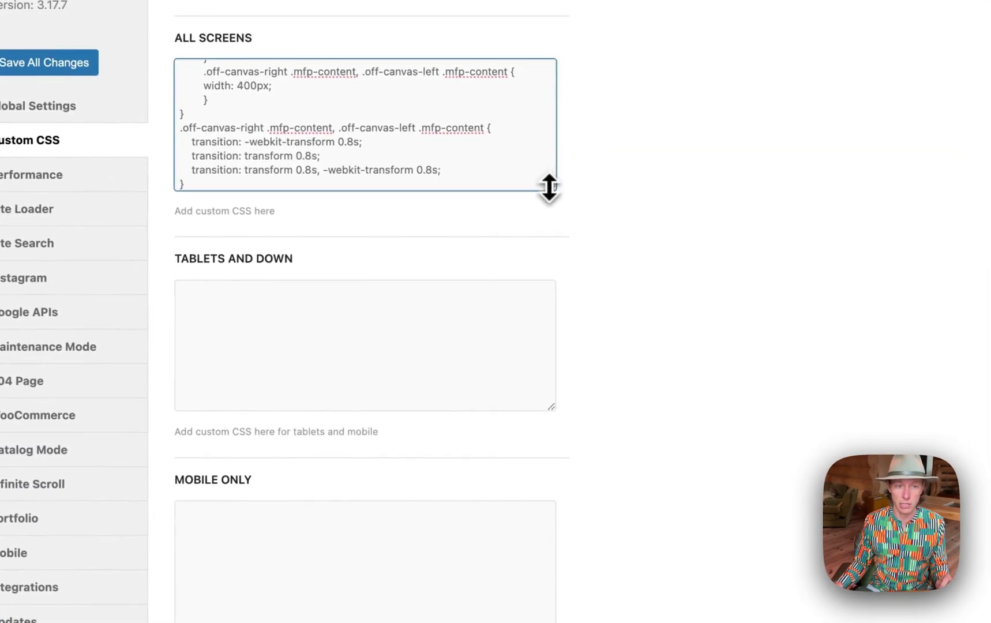
pyautogui.moveTo(550, 187); pyautogui.dragTo(554, 513)
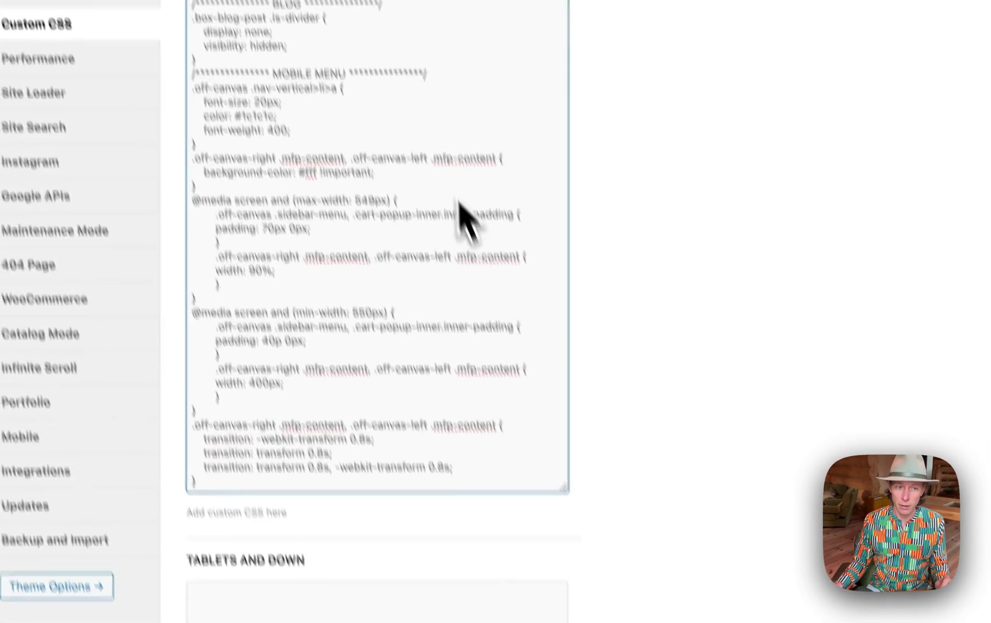
pyautogui.scroll(10, 465, 221)
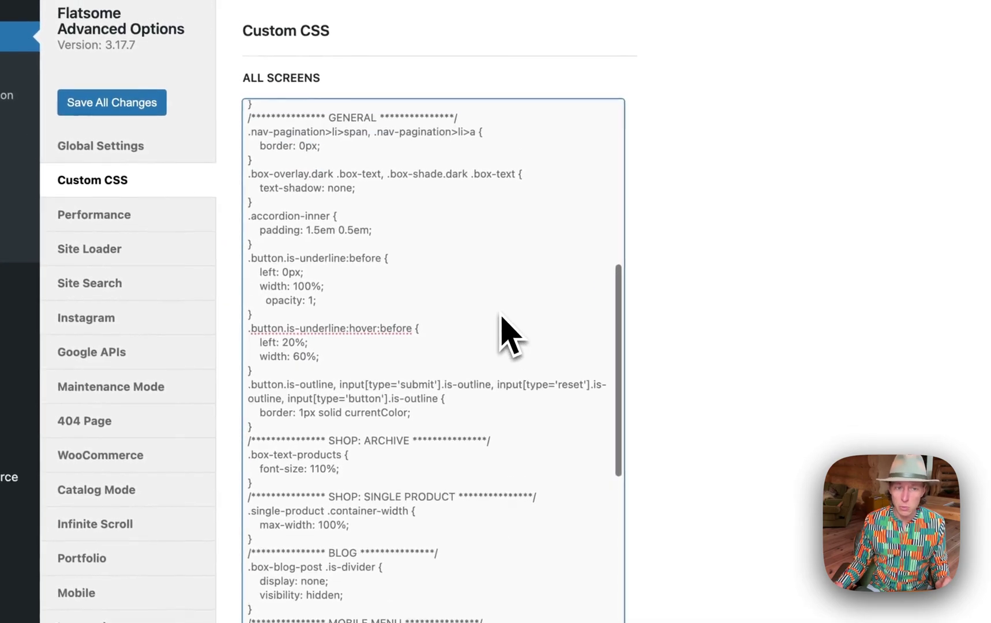
pyautogui.scroll(5, 501, 317)
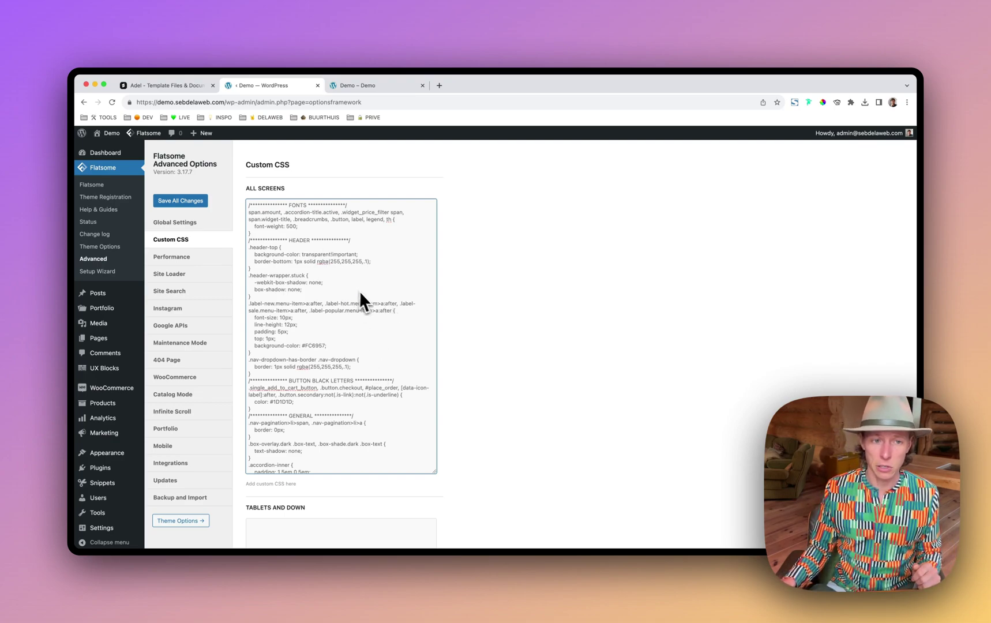
pyautogui.scroll(-8, 450, 332)
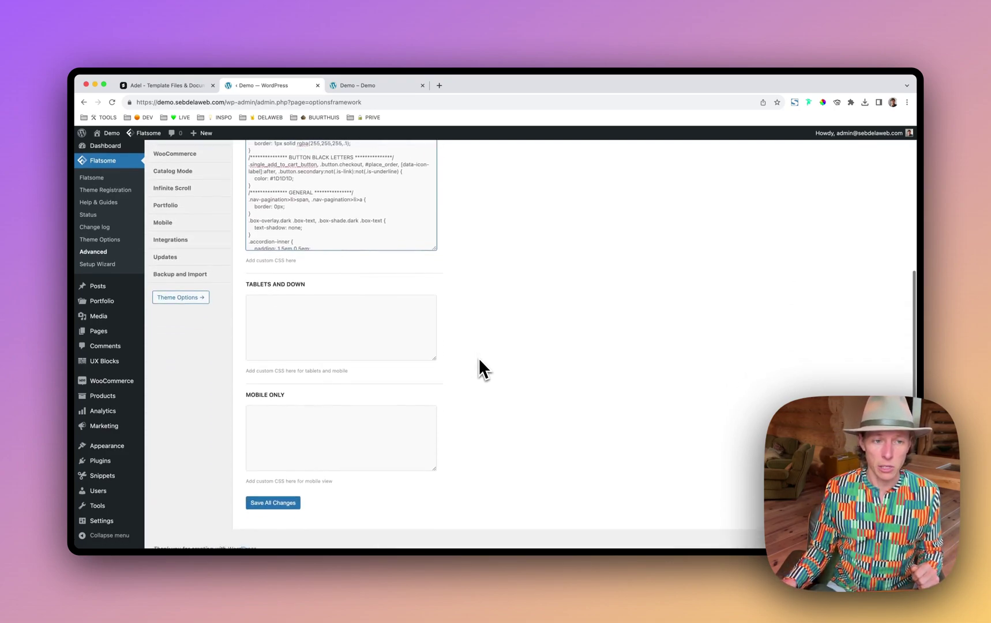
pyautogui.scroll(8, 473, 358)
pyautogui.moveTo(435, 463); pyautogui.dragTo(434, 509)
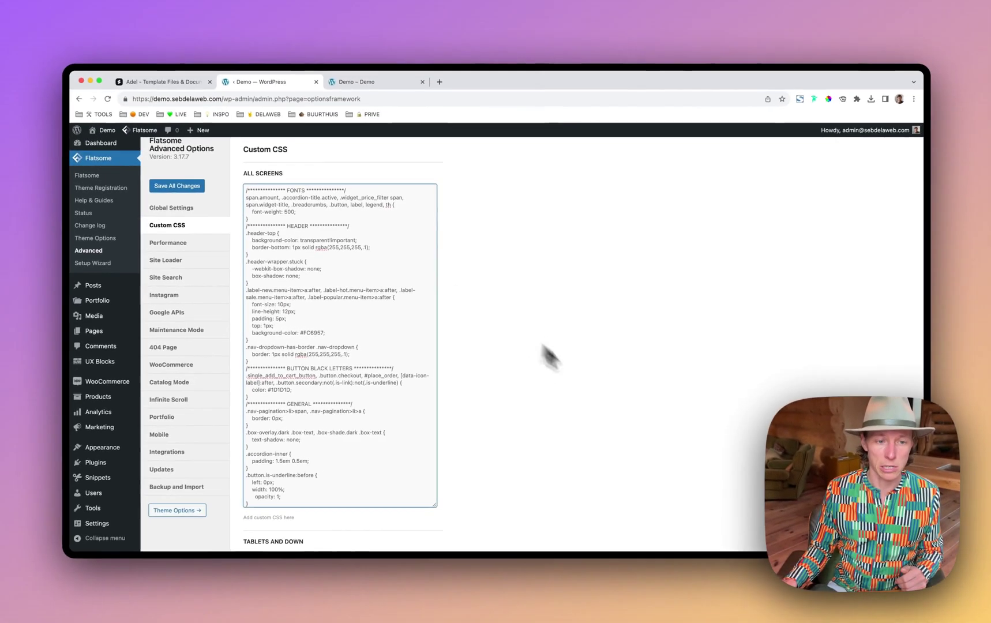
pyautogui.scroll(-5, 560, 392)
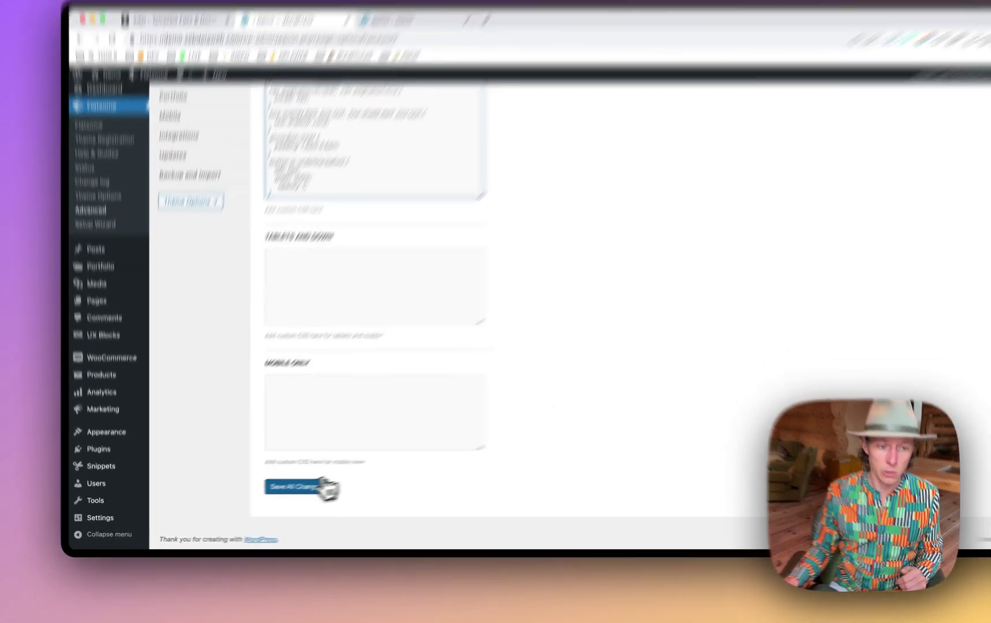
pyautogui.click(276, 492)
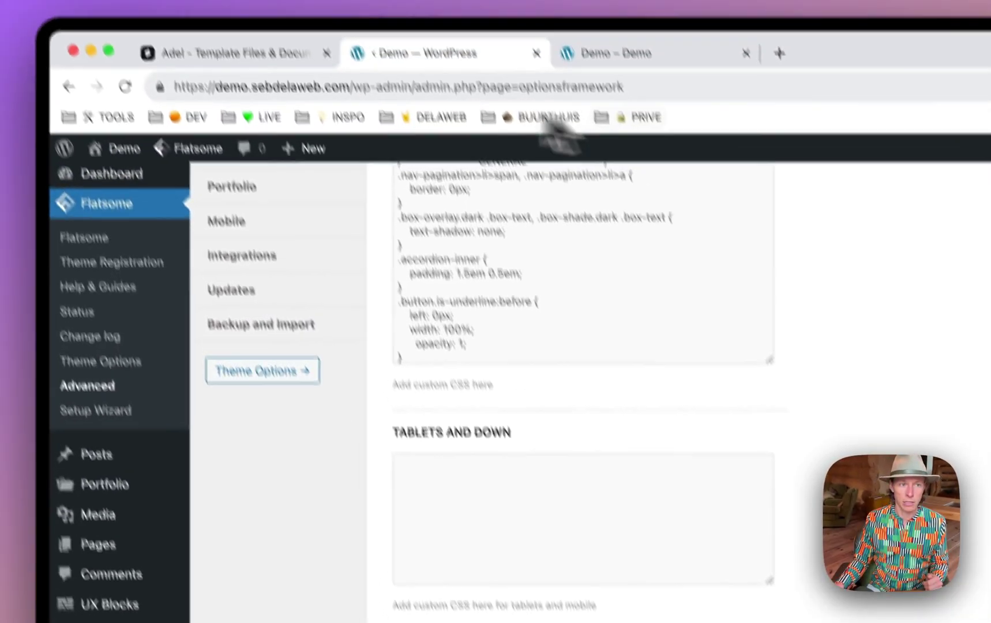
# Step: Download Adel's XML content file and open Tools > Import in WordPress
pyautogui.click(307, 104)
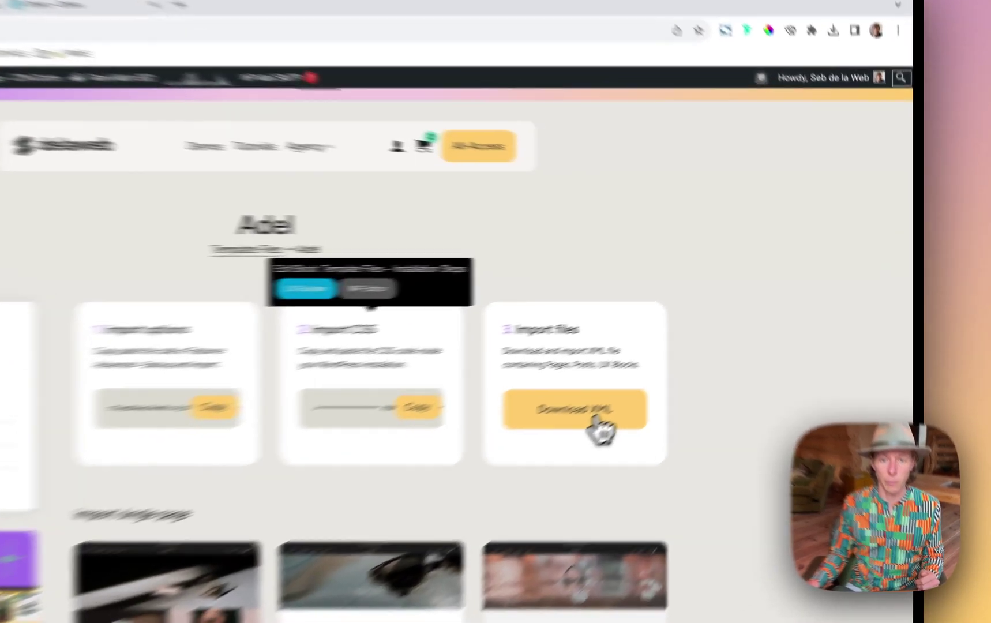
pyautogui.click(712, 354)
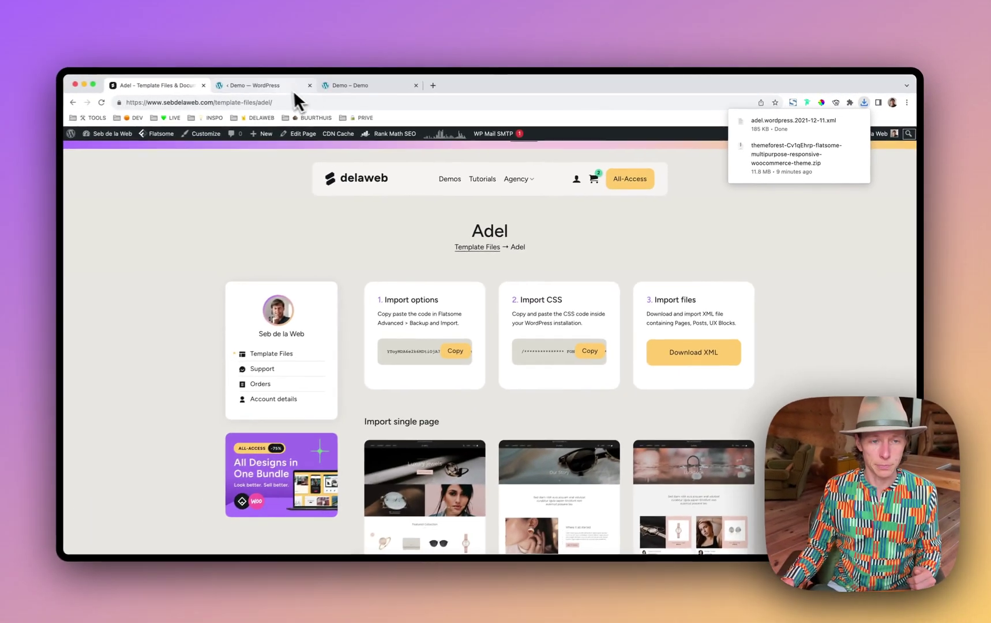
pyautogui.click(289, 87)
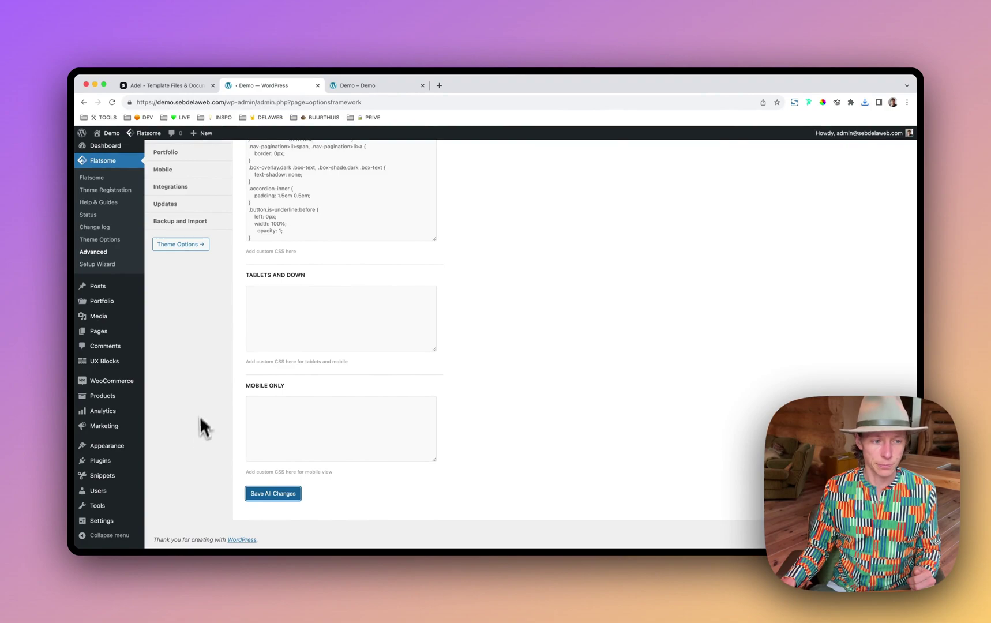
pyautogui.moveTo(124, 510)
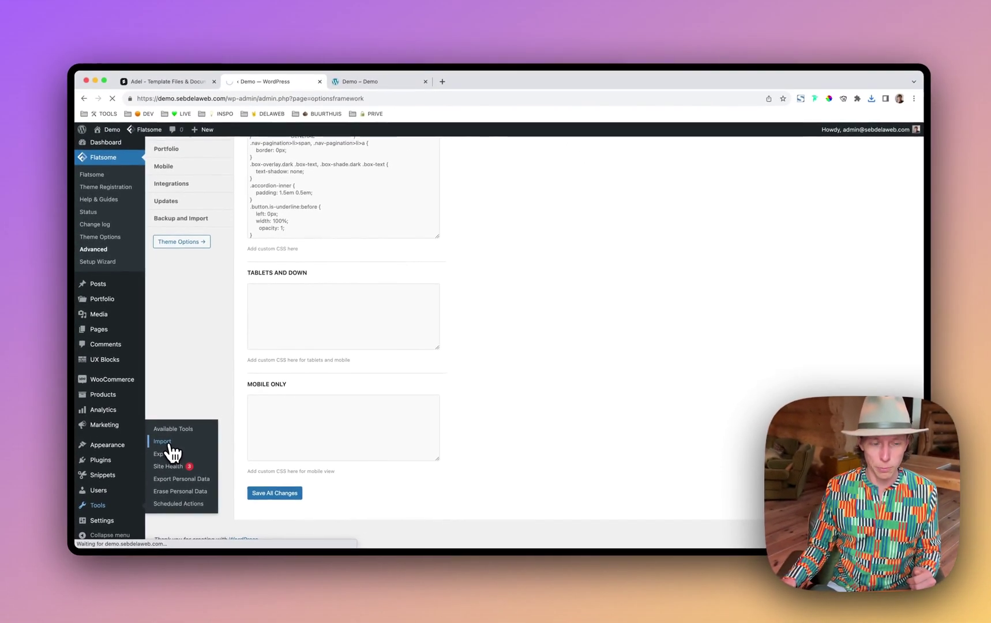
pyautogui.click(230, 369)
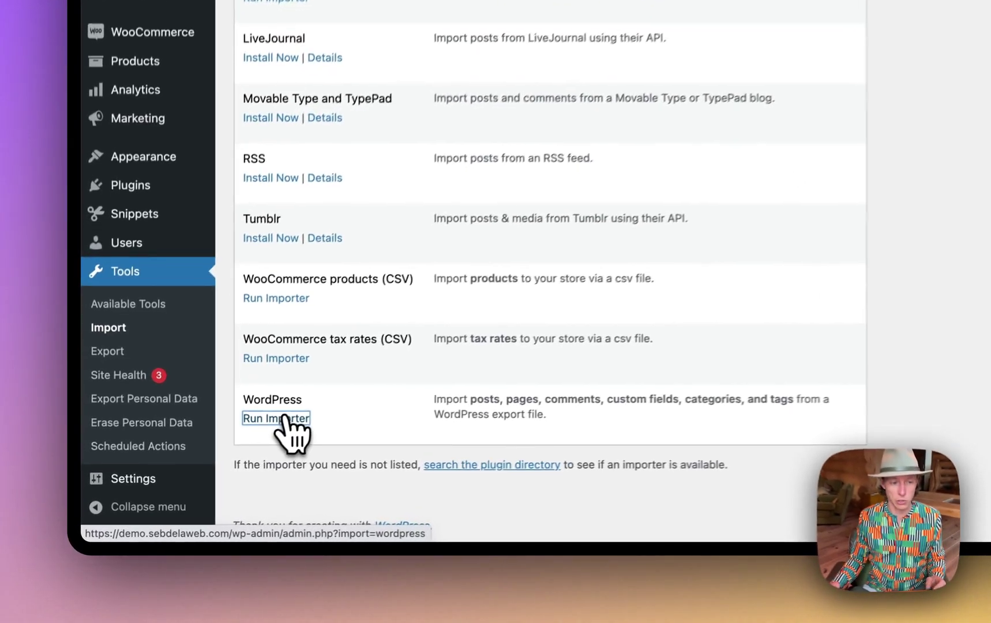
# Step: Run the WordPress importer and upload the downloaded Adel XML file
pyautogui.click(178, 484)
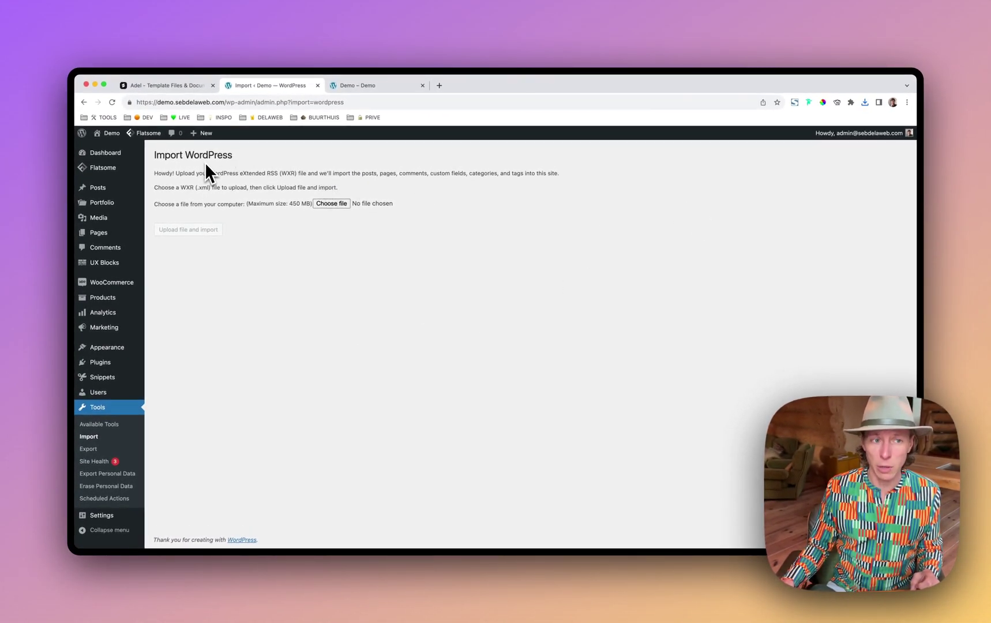
pyautogui.click(865, 102)
pyautogui.moveTo(784, 150); pyautogui.dragTo(746, 148)
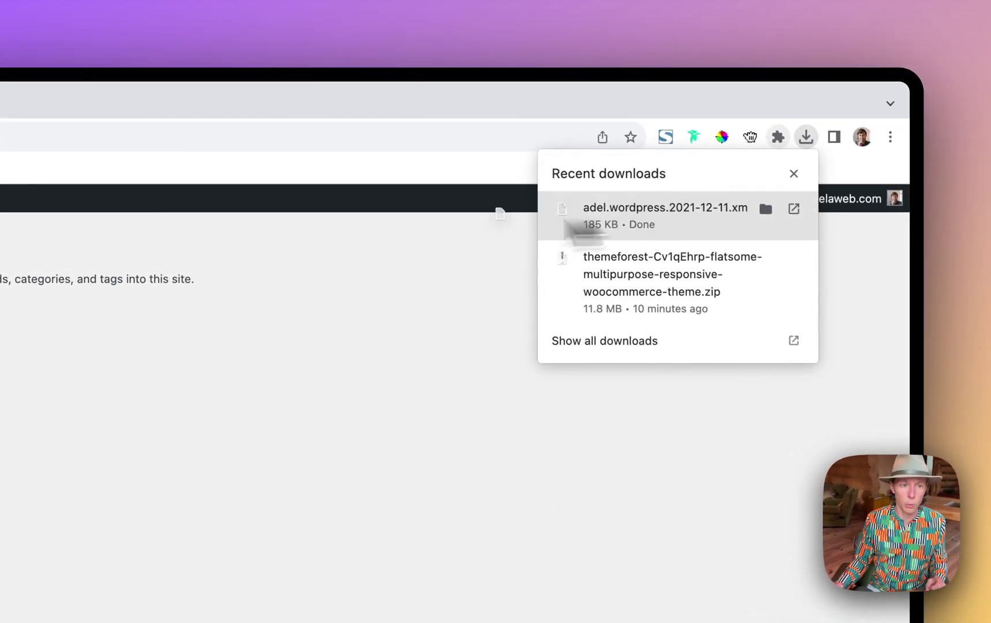
pyautogui.moveTo(569, 230); pyautogui.dragTo(558, 314)
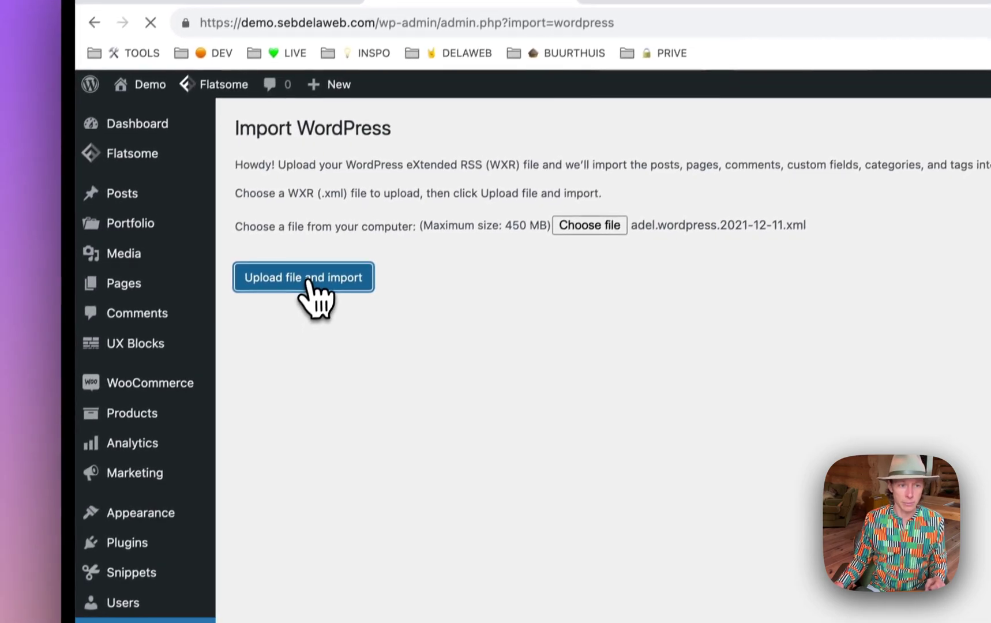
pyautogui.click(299, 364)
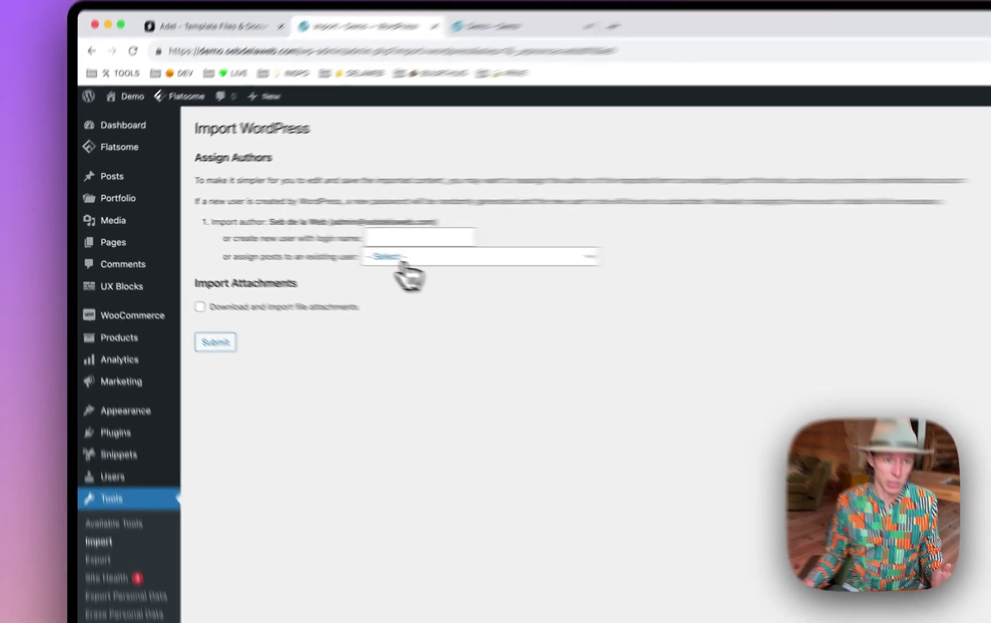
# Step: Assign imported content to the existing admin user, run the import, and review Posts and Pages
pyautogui.click(295, 247)
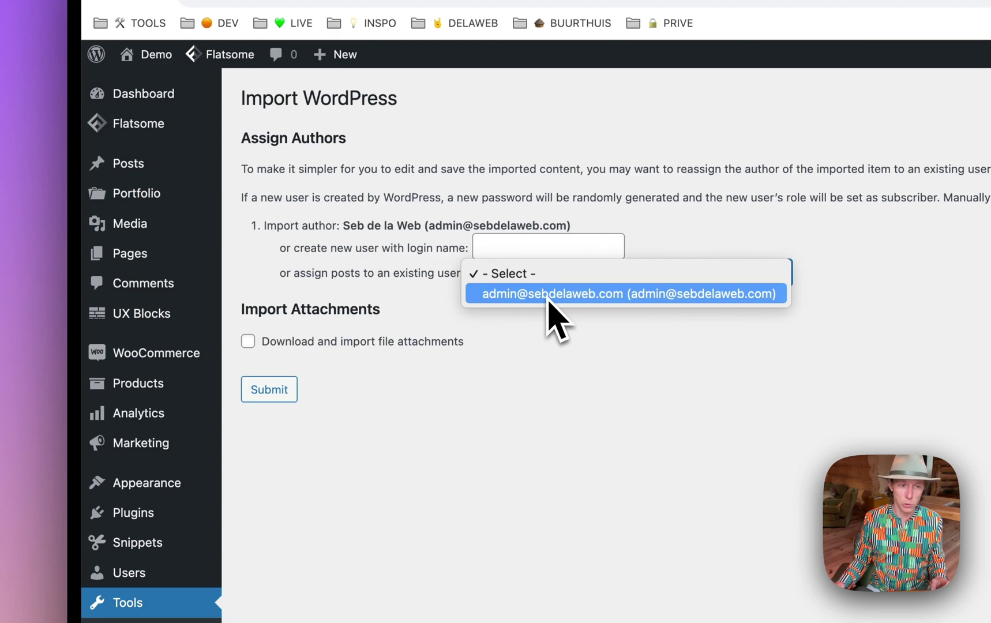
pyautogui.click(548, 295)
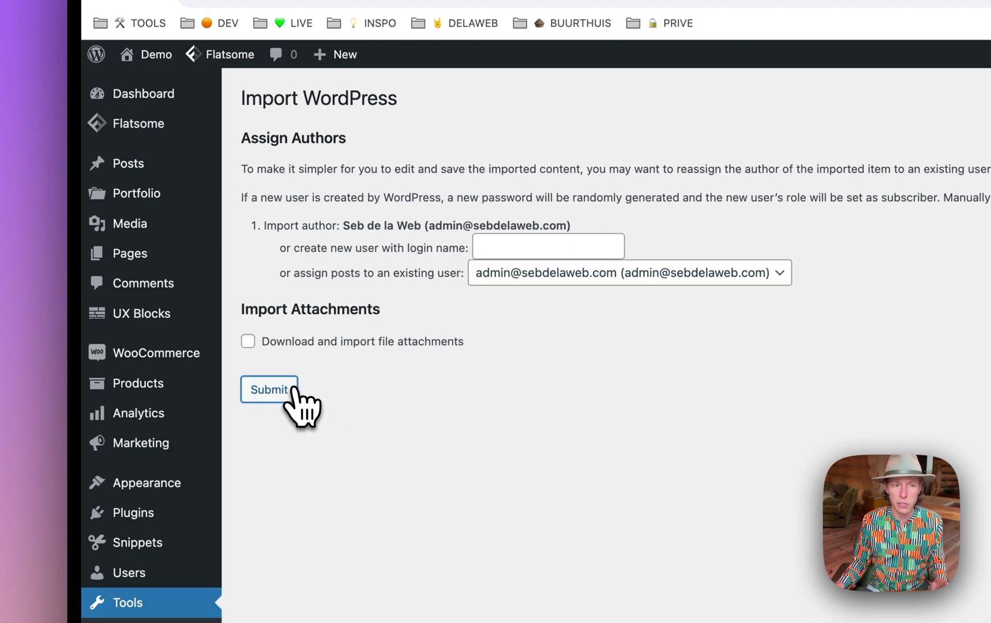
pyautogui.click(269, 390)
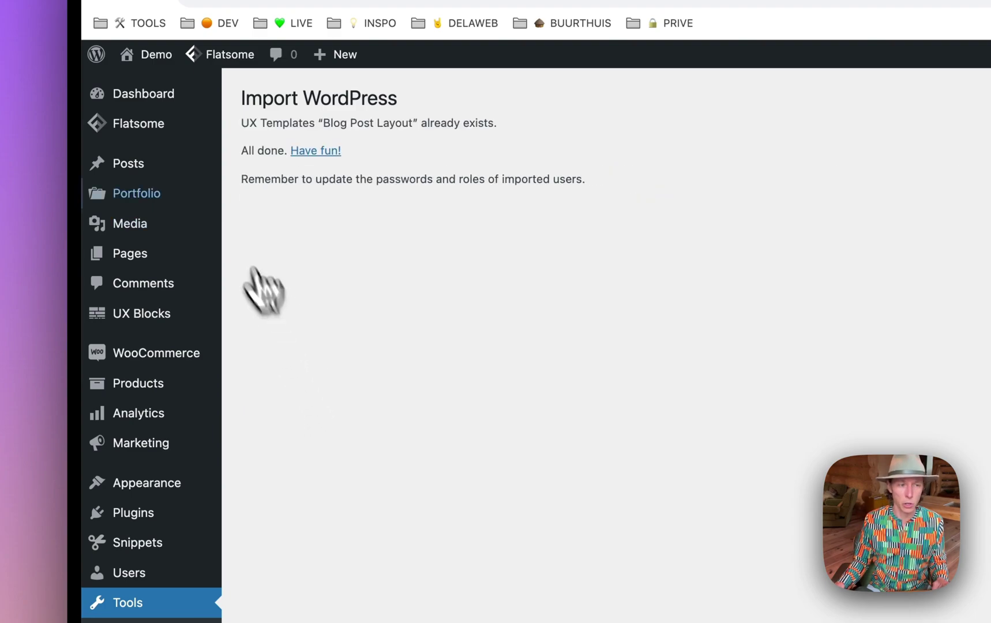
pyautogui.click(188, 171)
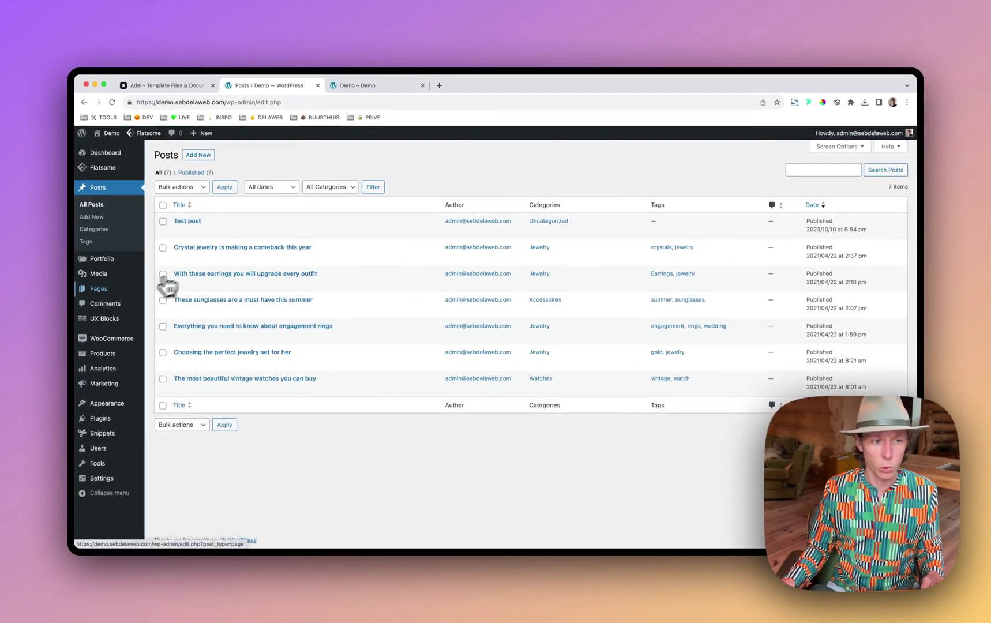
pyautogui.click(139, 289)
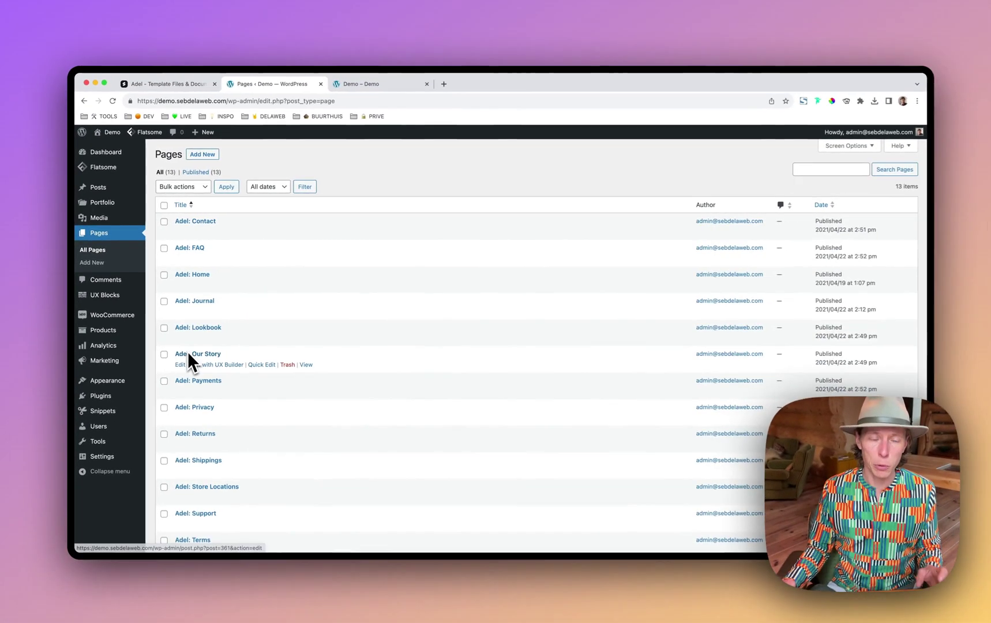
pyautogui.scroll(-1, 189, 358)
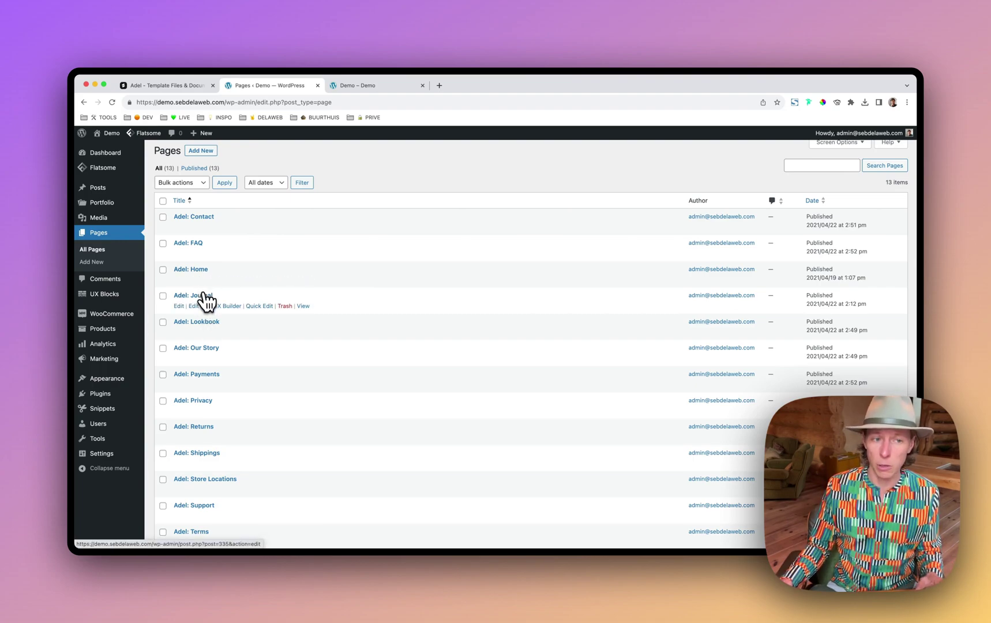
pyautogui.click(202, 296)
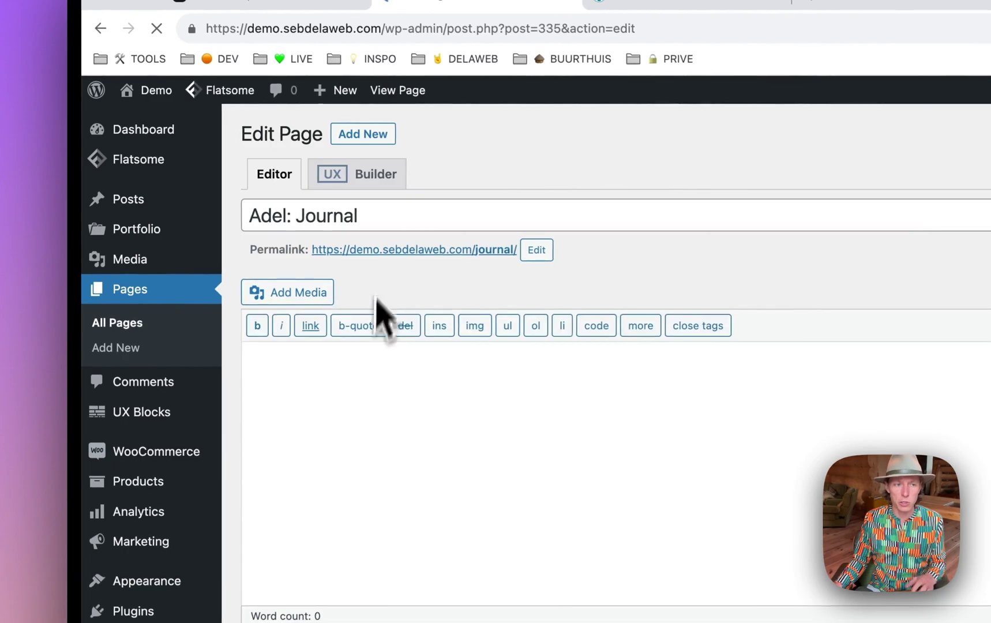
pyautogui.moveTo(294, 214); pyautogui.dragTo(249, 216)
pyautogui.press('BackSpace')
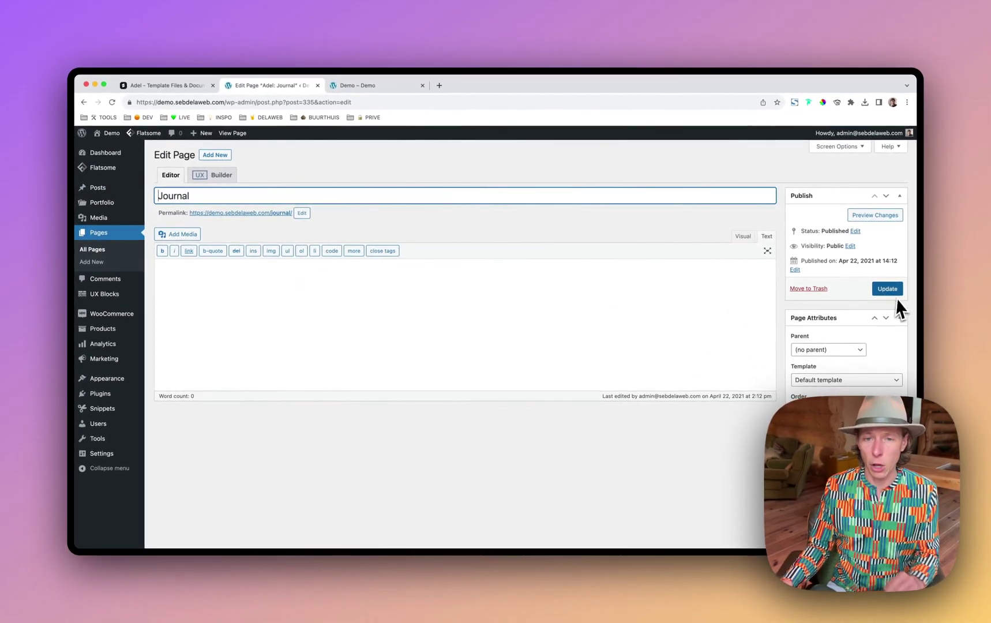
pyautogui.click(113, 238)
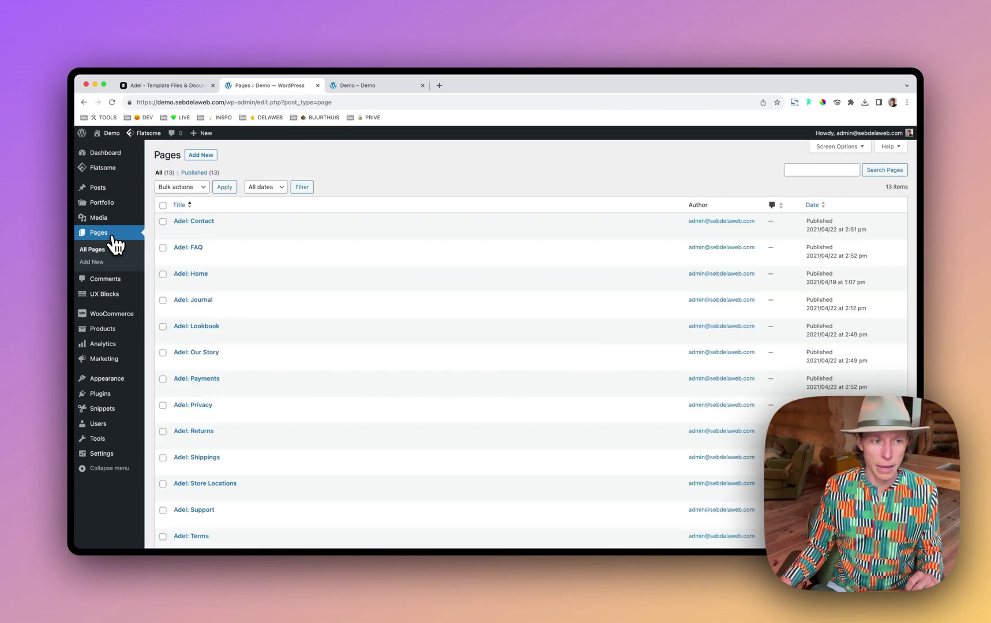
pyautogui.click(120, 298)
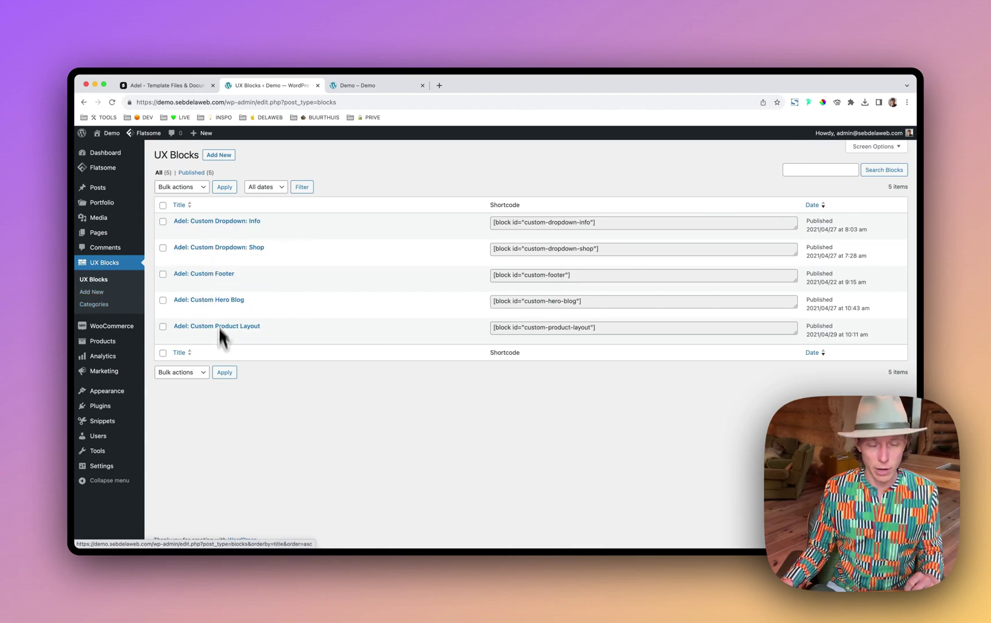
pyautogui.click(127, 238)
pyautogui.scroll(-2, 297, 326)
pyautogui.scroll(-1, 301, 328)
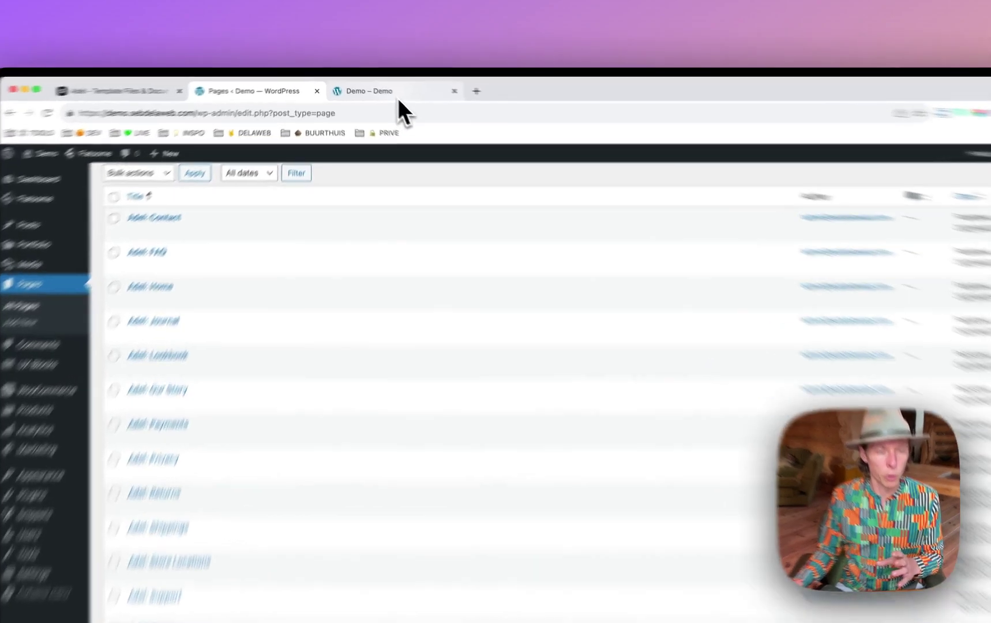
# Step: Set a static front page: Adel: Home as homepage, Adel: Journal as posts page, and save
pyautogui.click(381, 87)
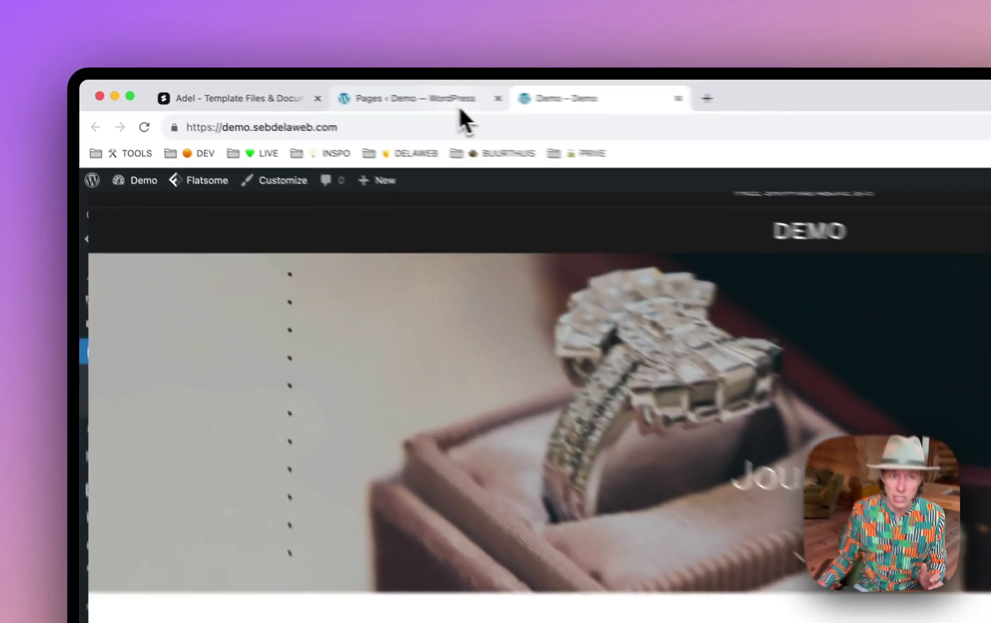
pyautogui.click(460, 105)
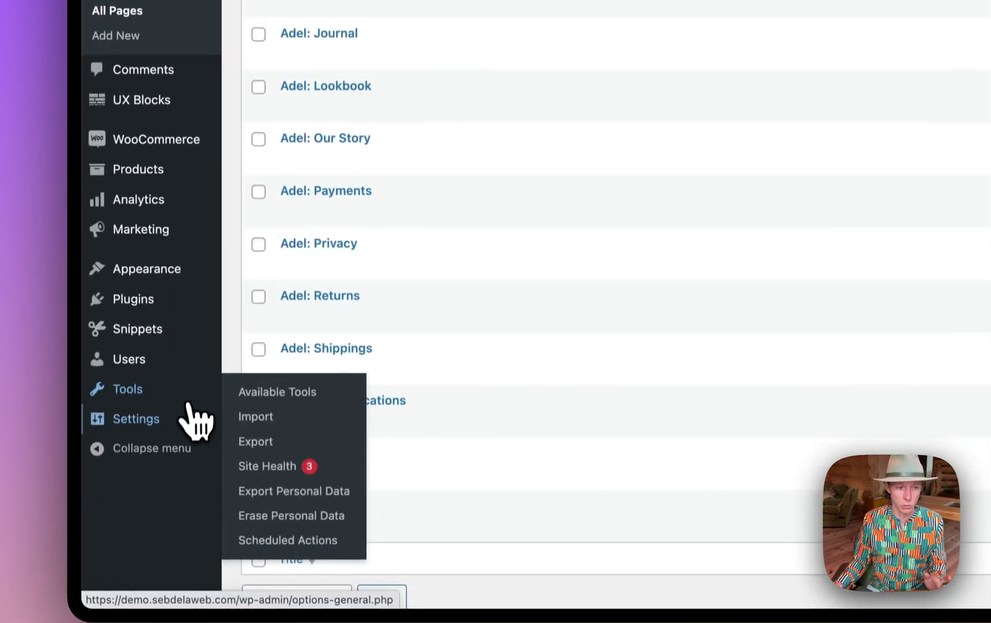
pyautogui.moveTo(183, 406)
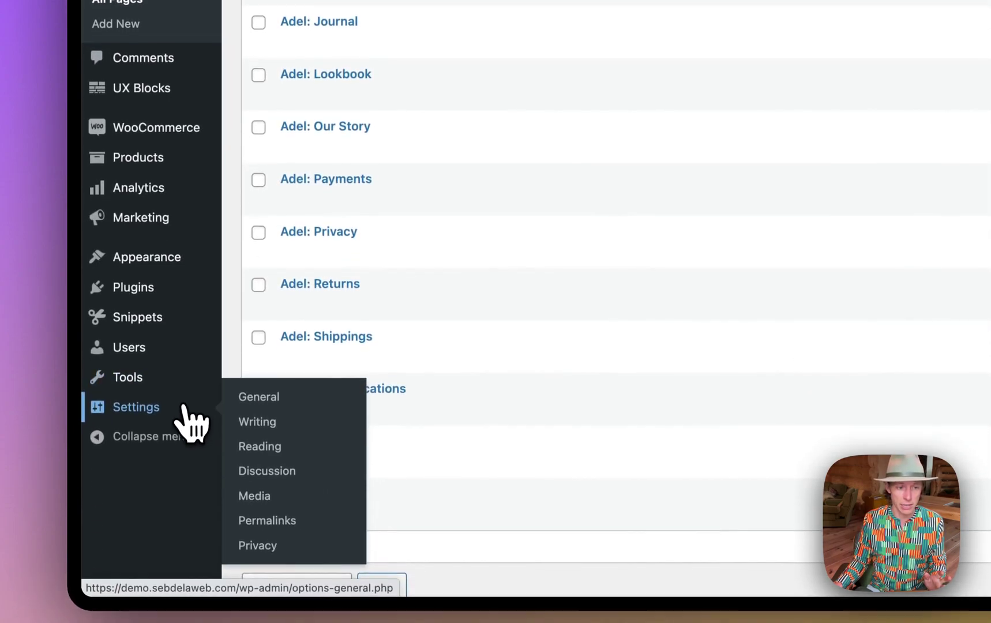
pyautogui.click(263, 445)
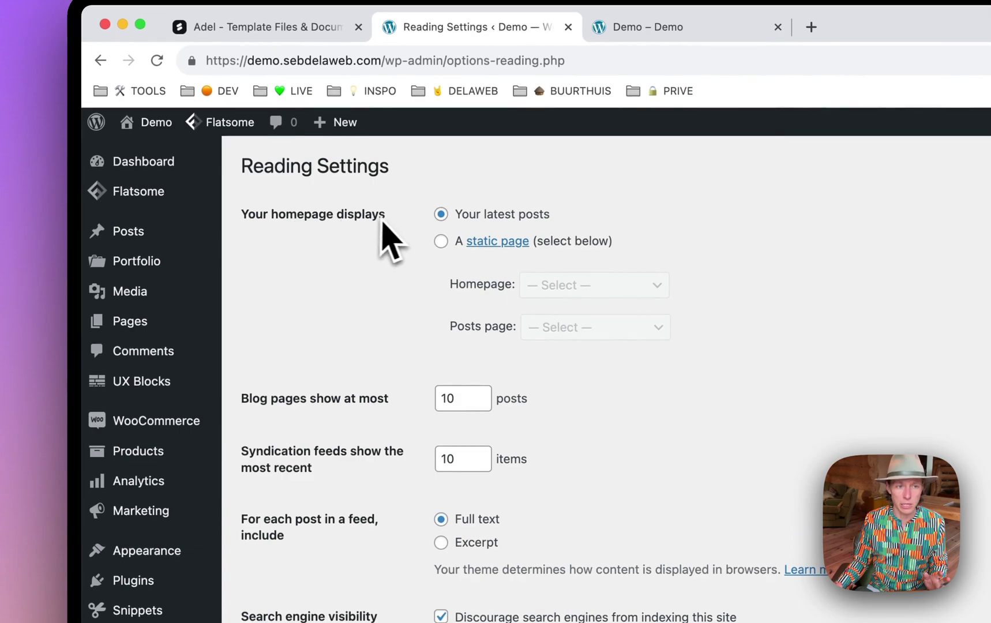
pyautogui.click(441, 241)
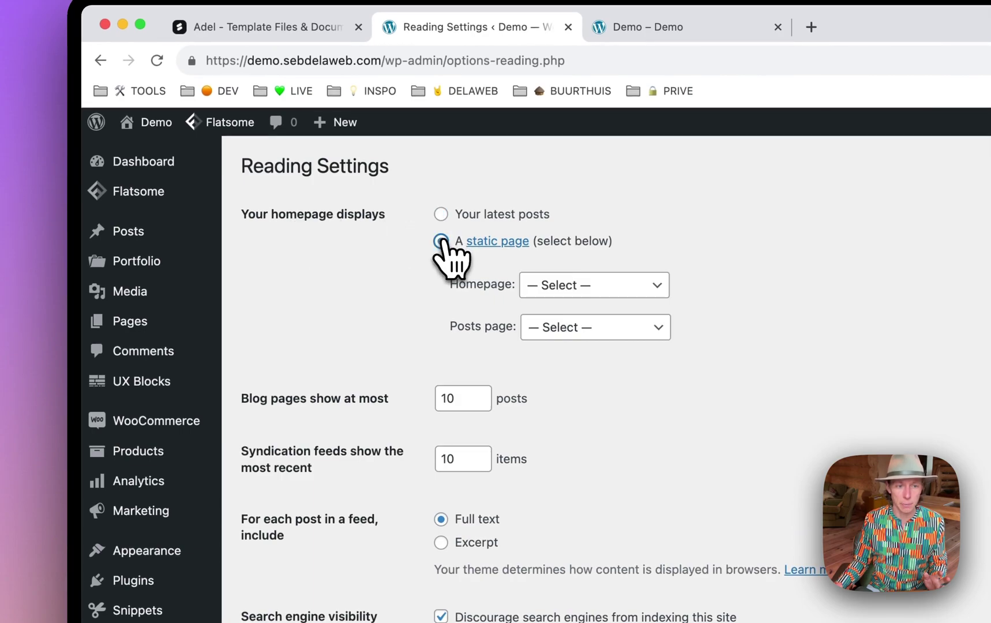
pyautogui.click(571, 288)
pyautogui.click(574, 347)
pyautogui.click(528, 328)
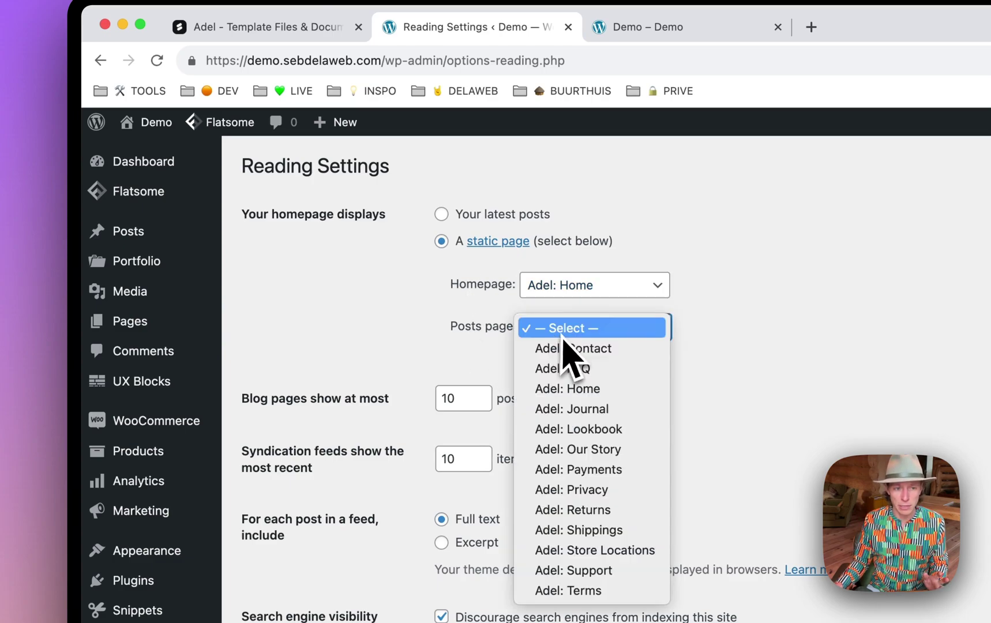
pyautogui.click(610, 408)
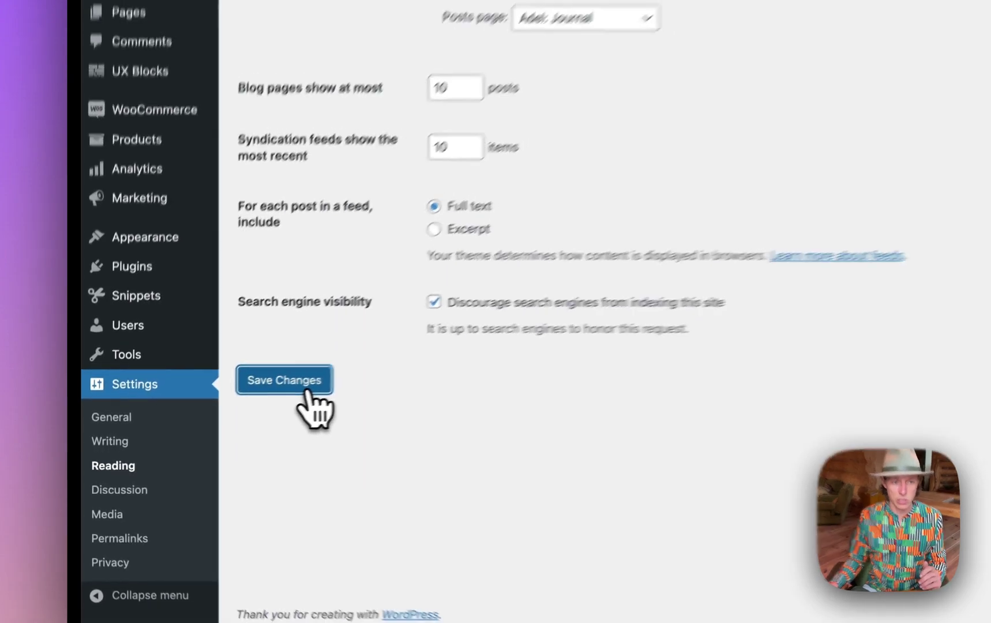
pyautogui.click(304, 393)
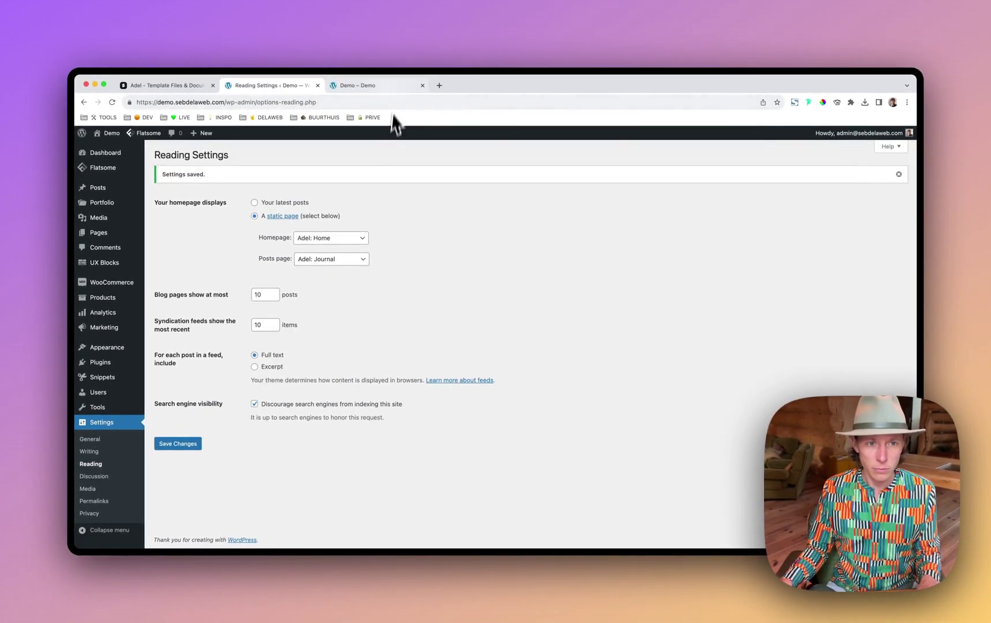
# Step: Reload the live Demo site to check the new Adel homepage
pyautogui.click(375, 85)
pyautogui.press('super+r')
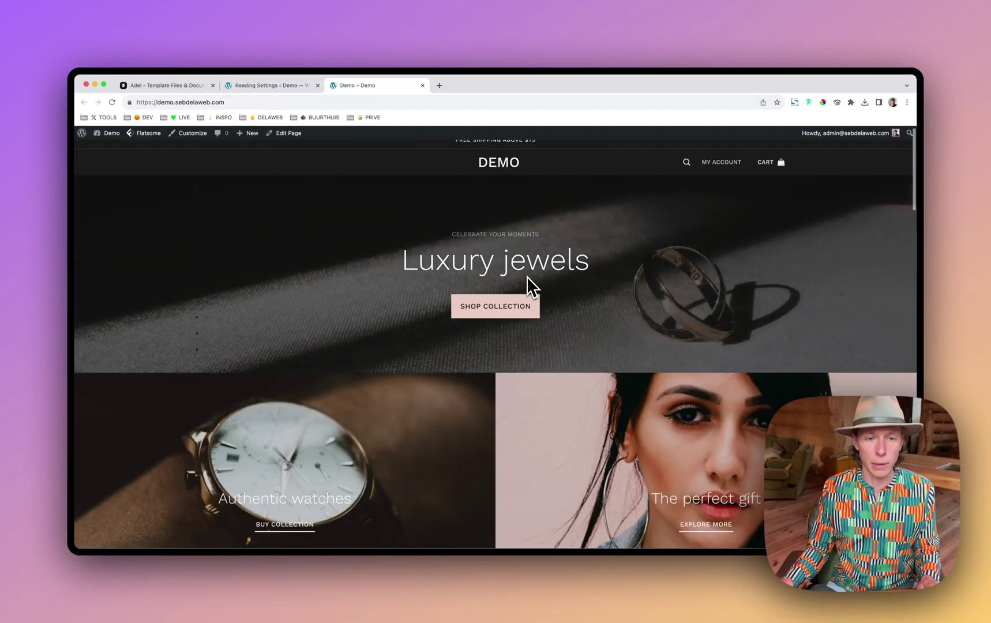
pyautogui.scroll(-5, 527, 277)
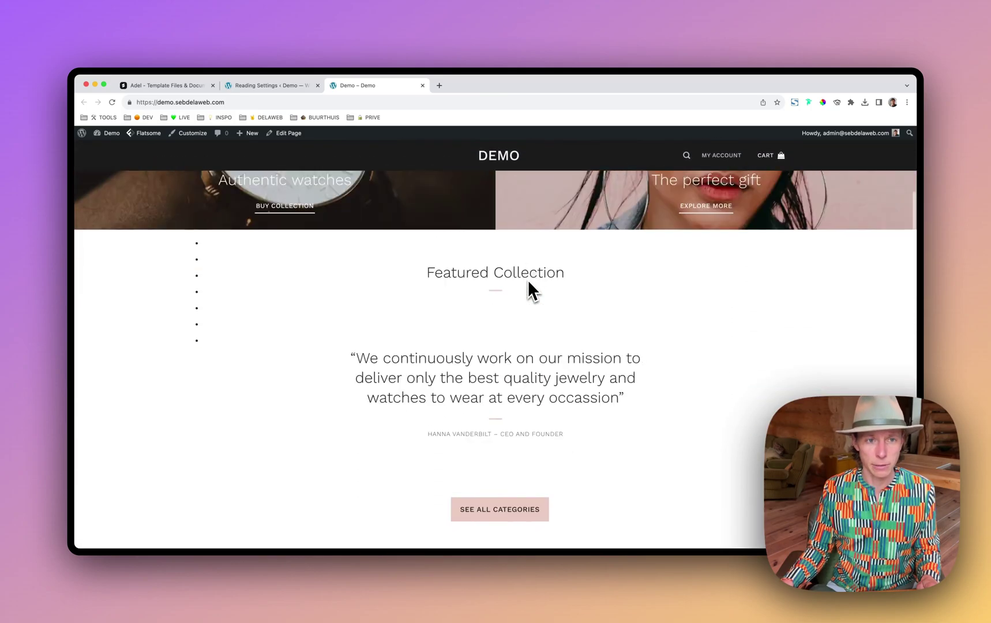
pyautogui.scroll(5, 528, 280)
pyautogui.click(281, 85)
# Step: Run Create default WooCommerce pages from WooCommerce > Status > Tools and confirm
pyautogui.click(119, 236)
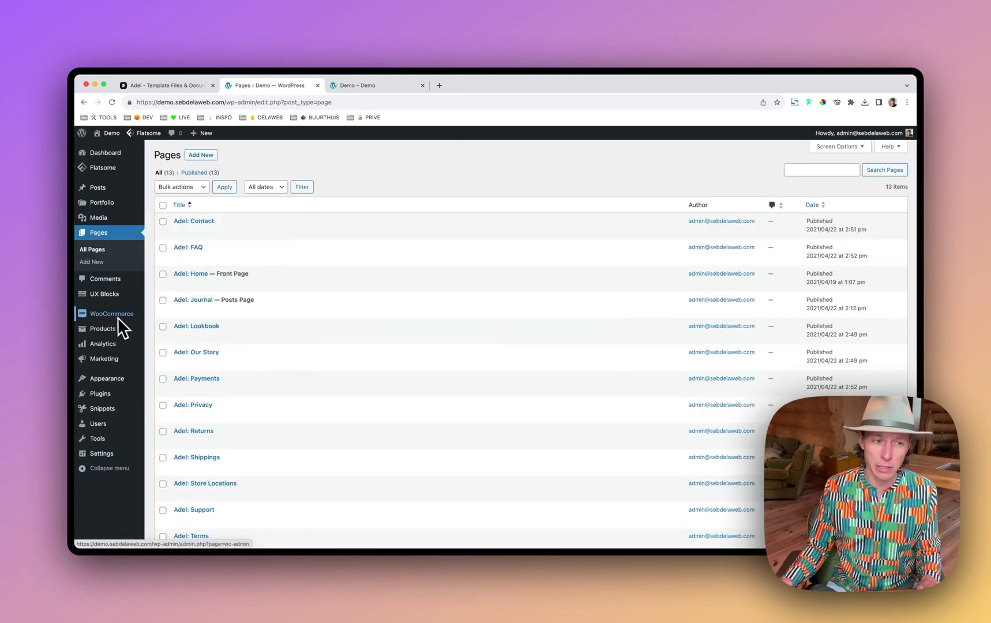
pyautogui.moveTo(117, 317)
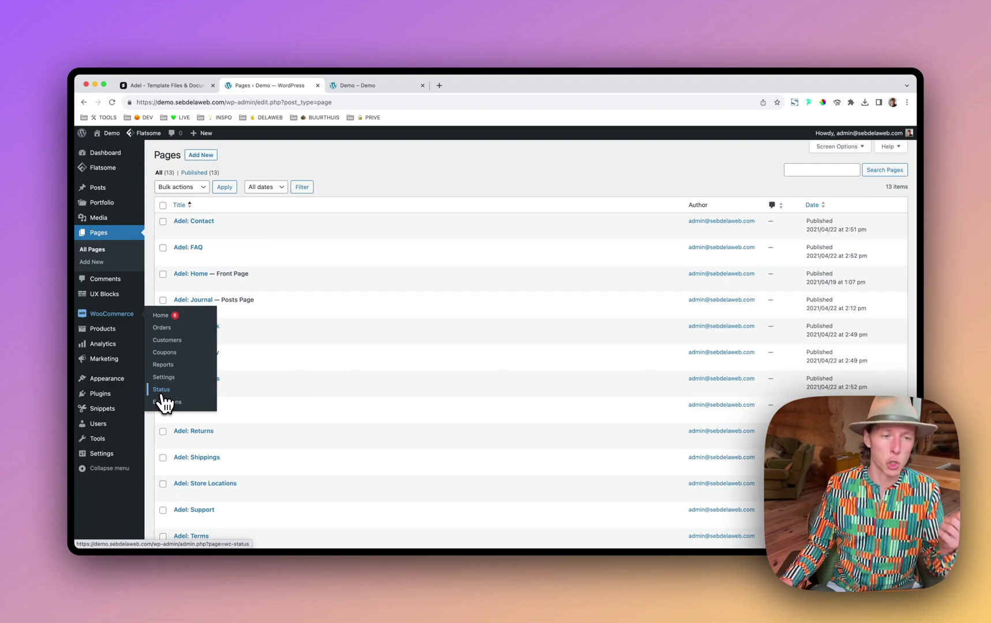
pyautogui.scroll(-1, 164, 404)
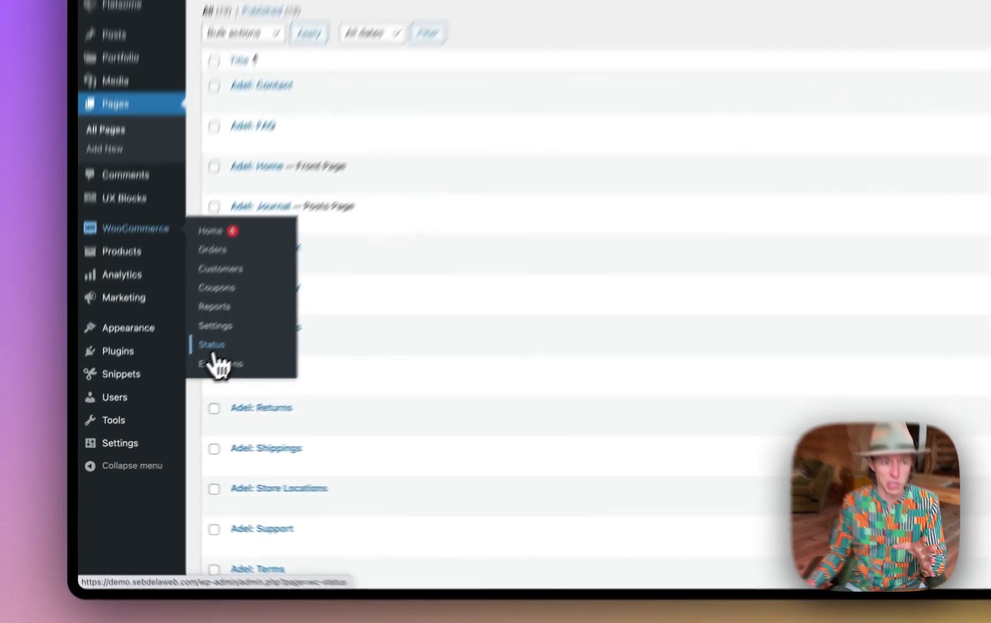
pyautogui.click(162, 390)
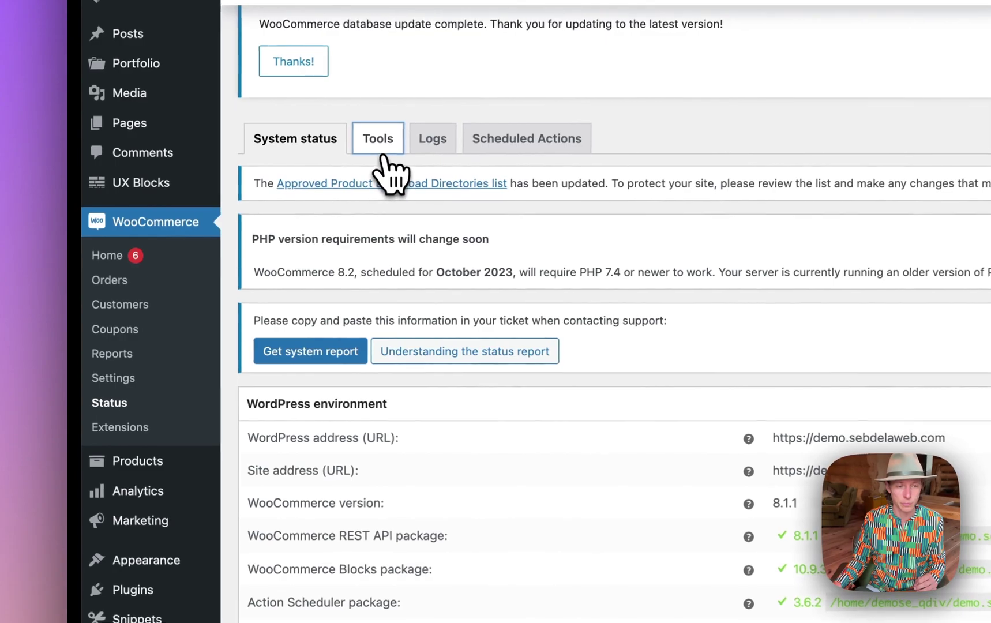
pyautogui.click(223, 233)
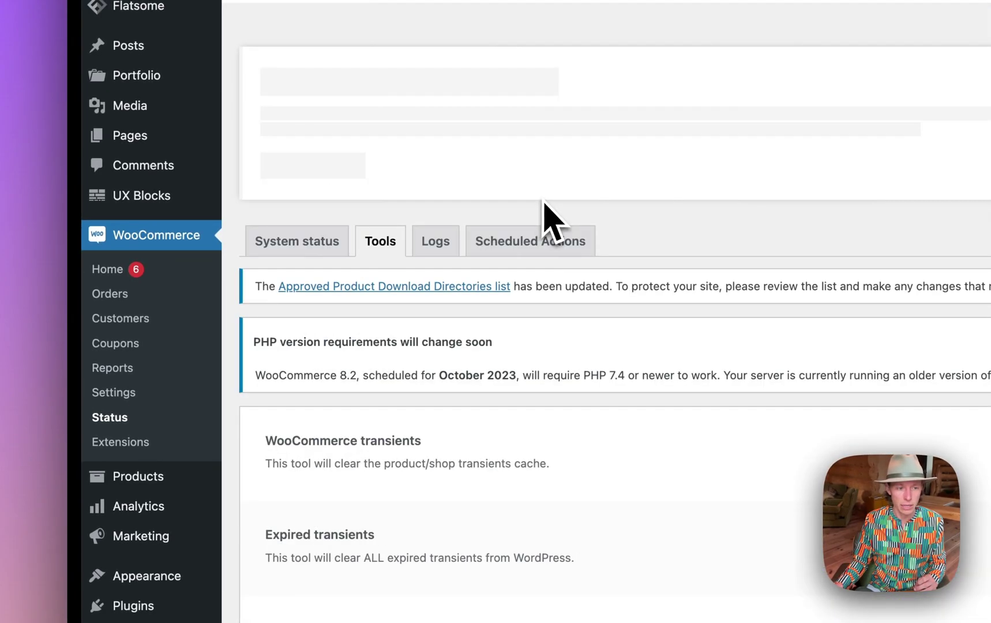
pyautogui.scroll(-10, 545, 219)
pyautogui.scroll(-5, 415, 340)
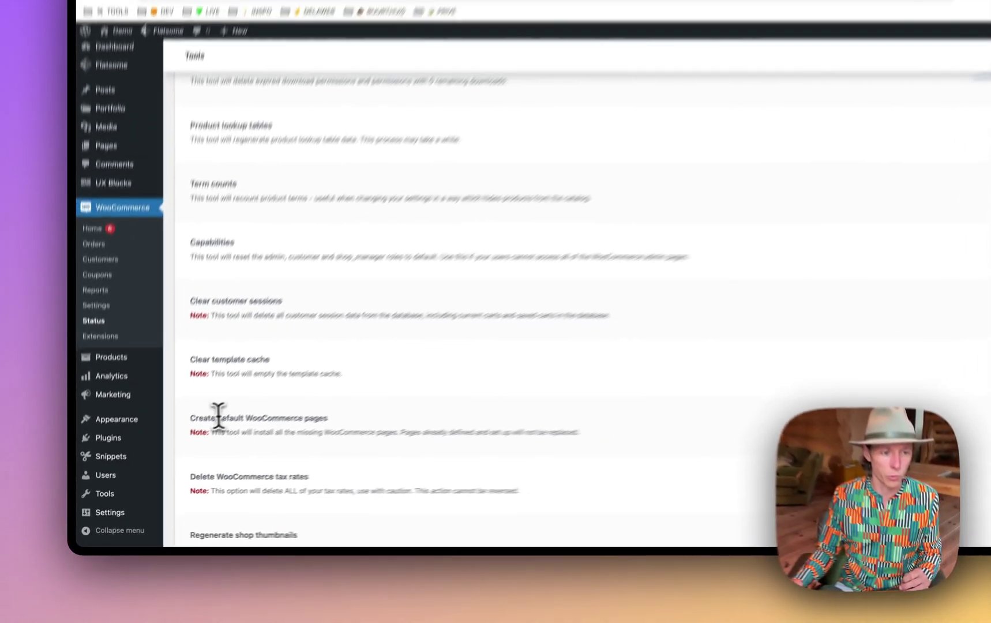
pyautogui.moveTo(173, 442); pyautogui.dragTo(283, 443)
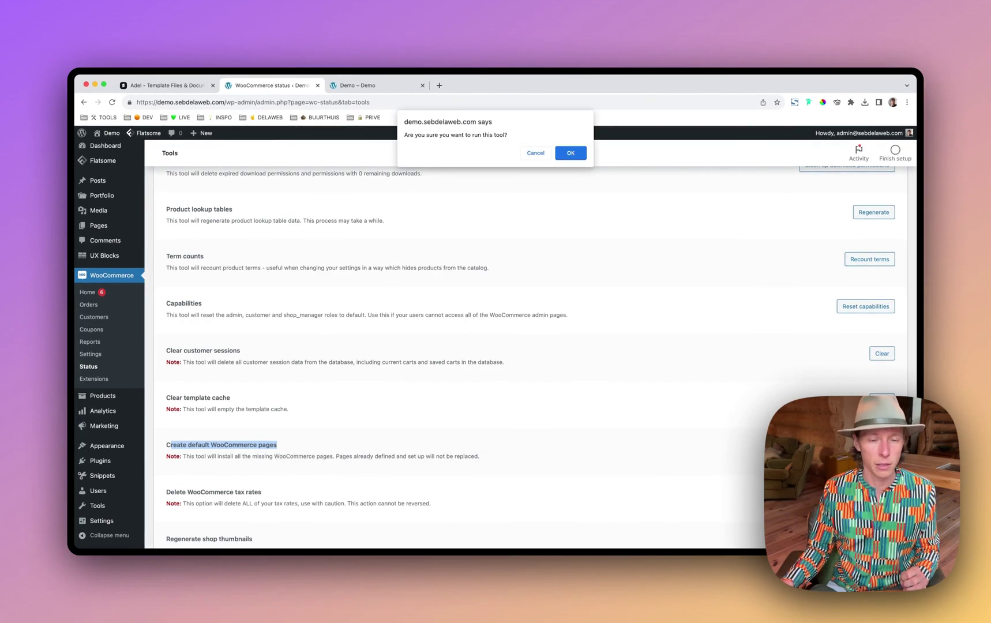
pyautogui.click(571, 153)
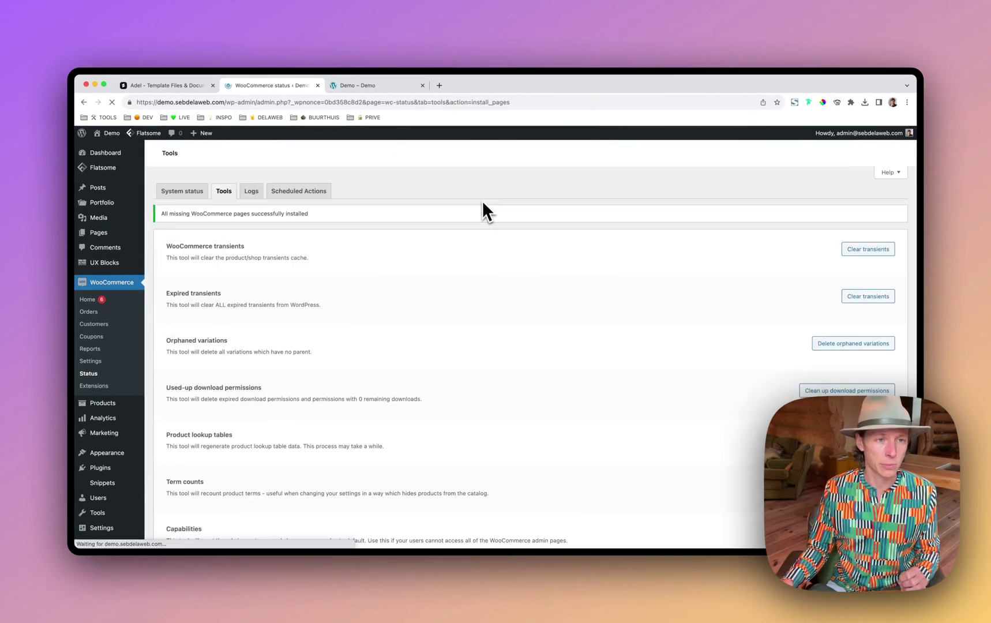
# Step: Check the Pages list for the new Cart, Checkout, My account and Shop pages, then view the storefront
pyautogui.click(107, 237)
pyautogui.scroll(-5, 305, 303)
pyautogui.scroll(-1, 248, 398)
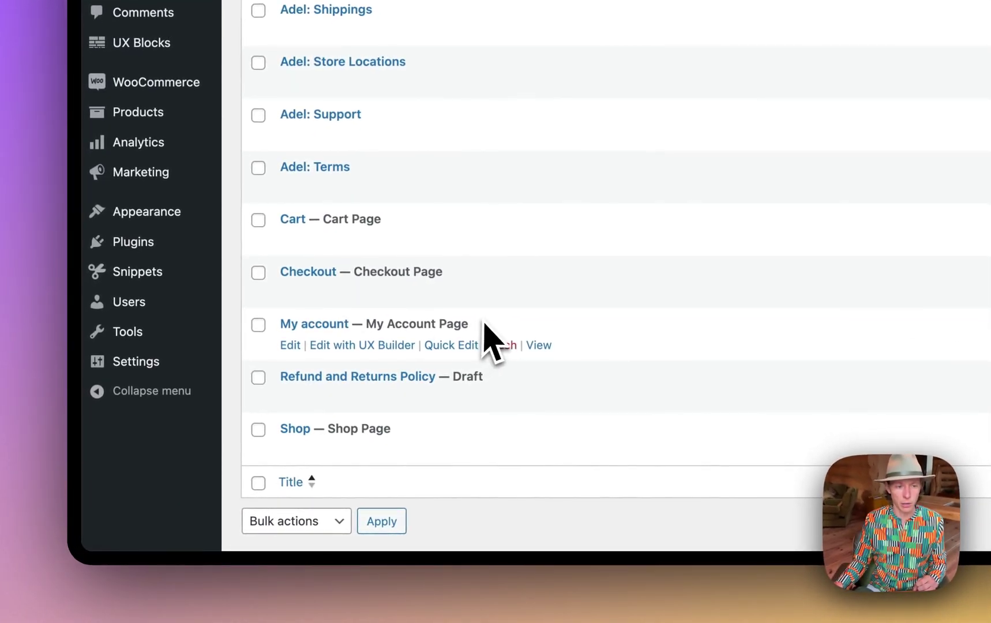
pyautogui.scroll(3, 463, 247)
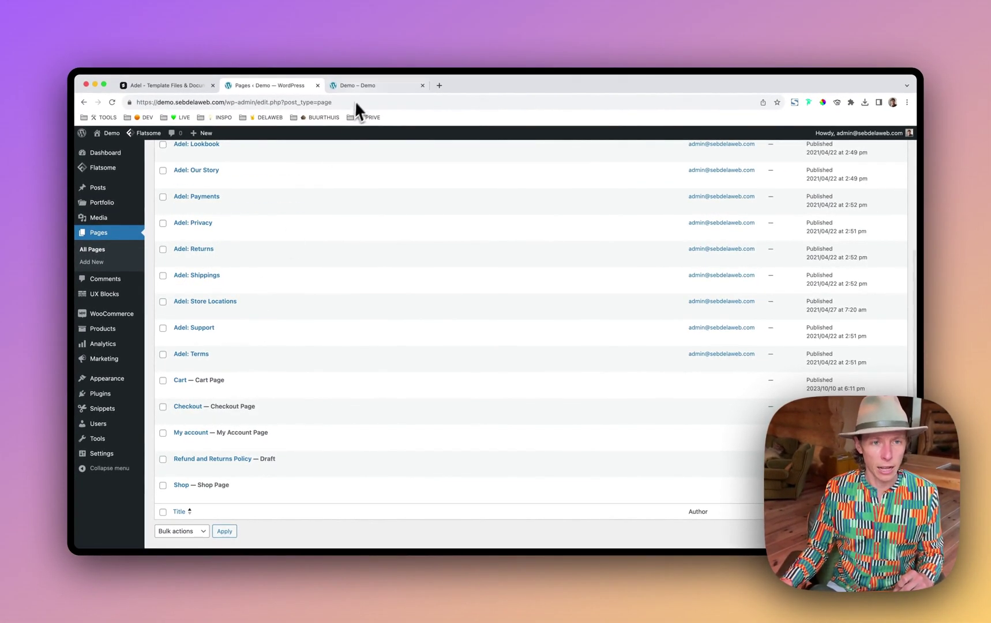
pyautogui.click(358, 85)
pyautogui.scroll(-10, 434, 255)
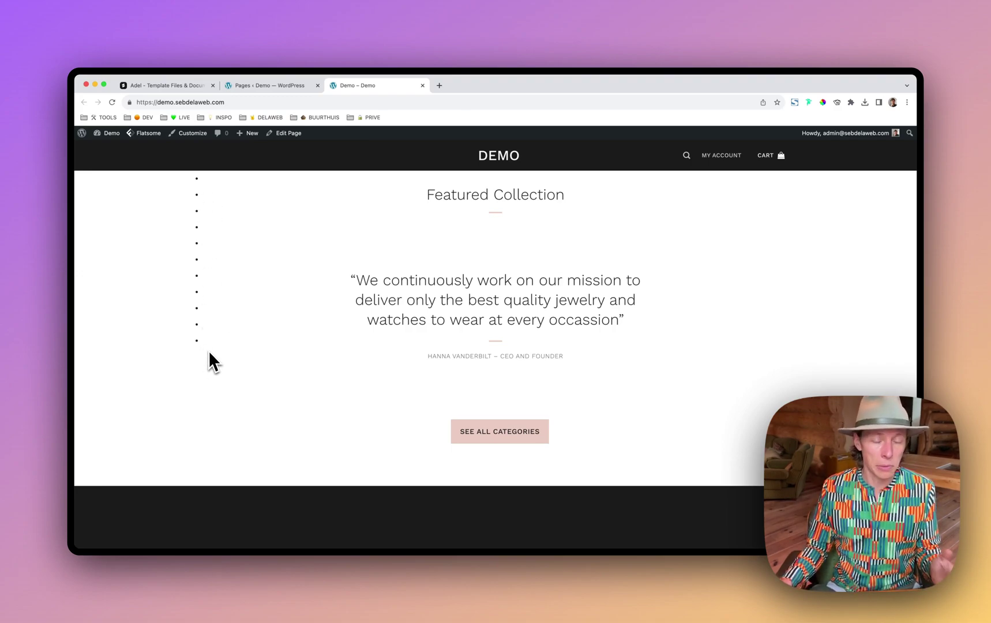
# Step: Open Appearance > Menus and assign the menu to the Main Menu location
pyautogui.click(287, 91)
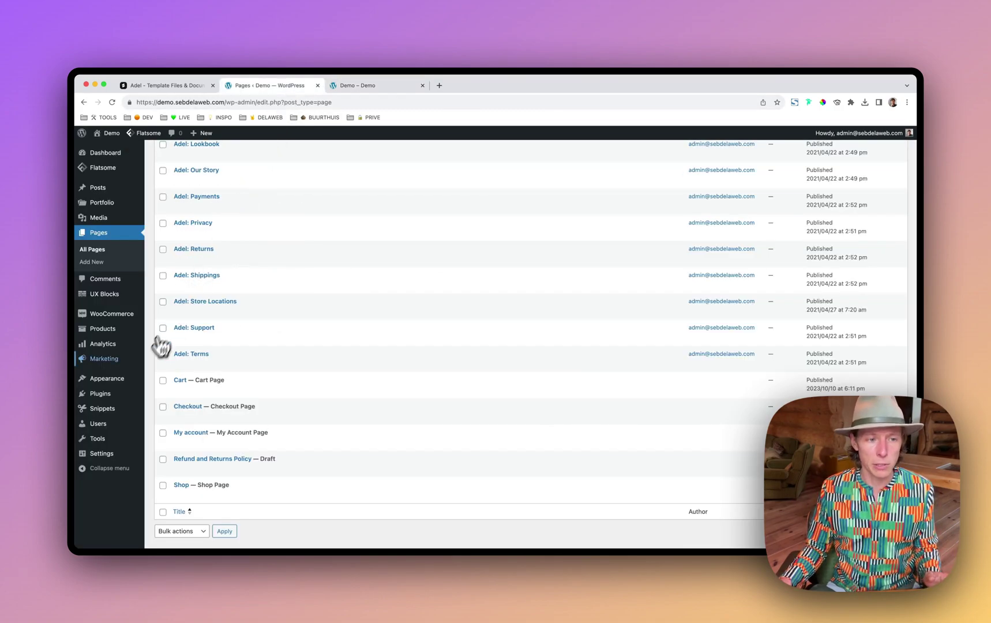
pyautogui.moveTo(100, 381)
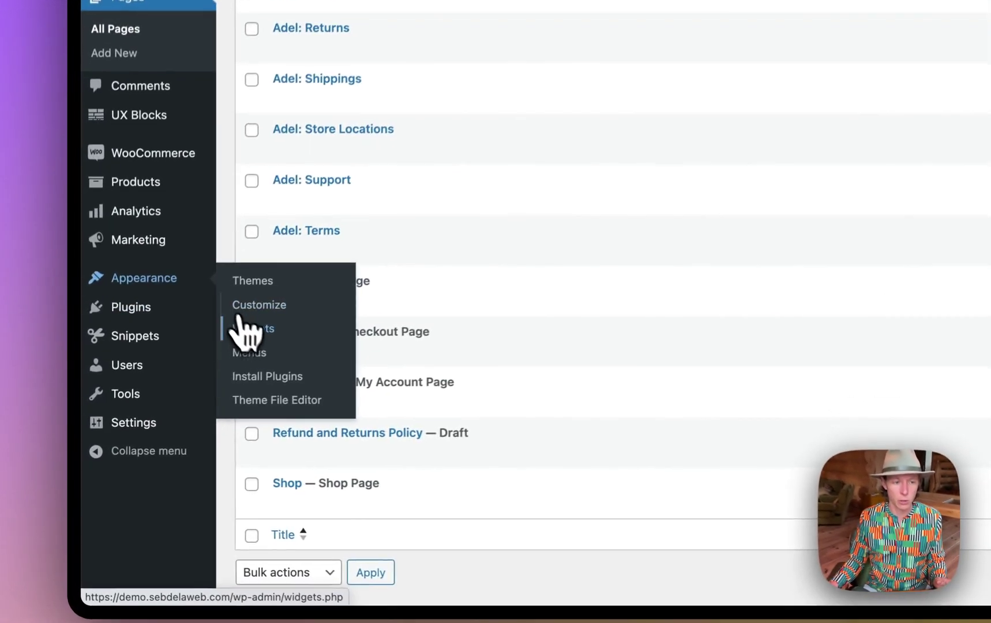
pyautogui.click(253, 351)
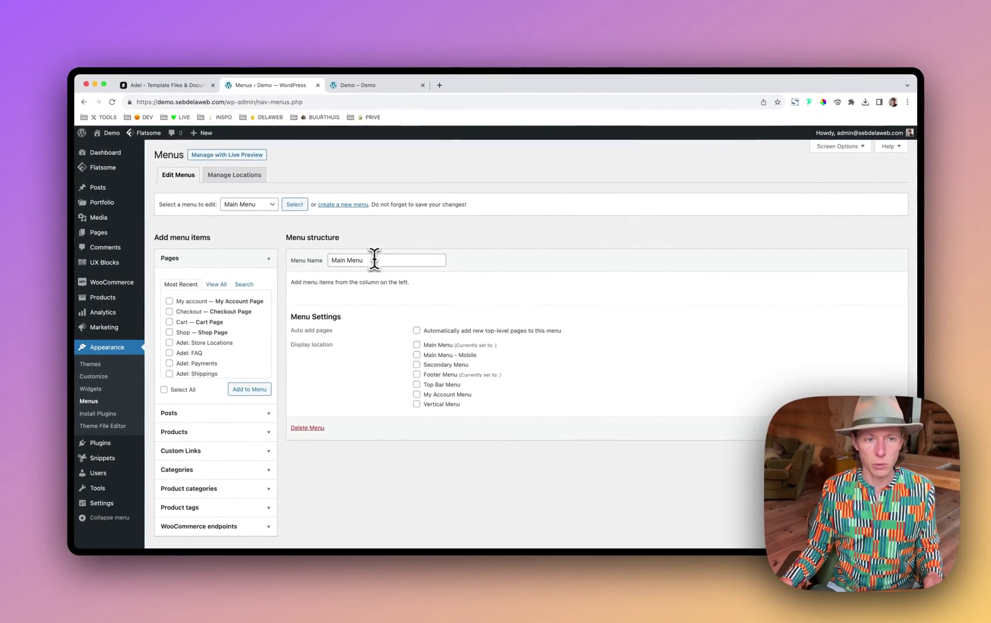
pyautogui.moveTo(535, 140); pyautogui.dragTo(489, 140)
pyautogui.click(390, 272)
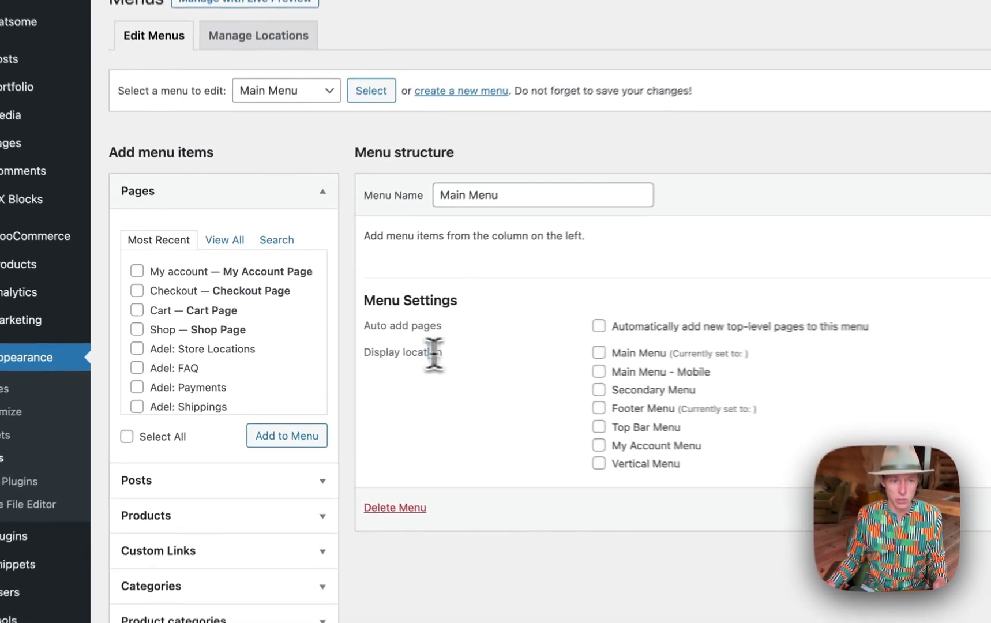
pyautogui.moveTo(291, 345); pyautogui.dragTo(326, 345)
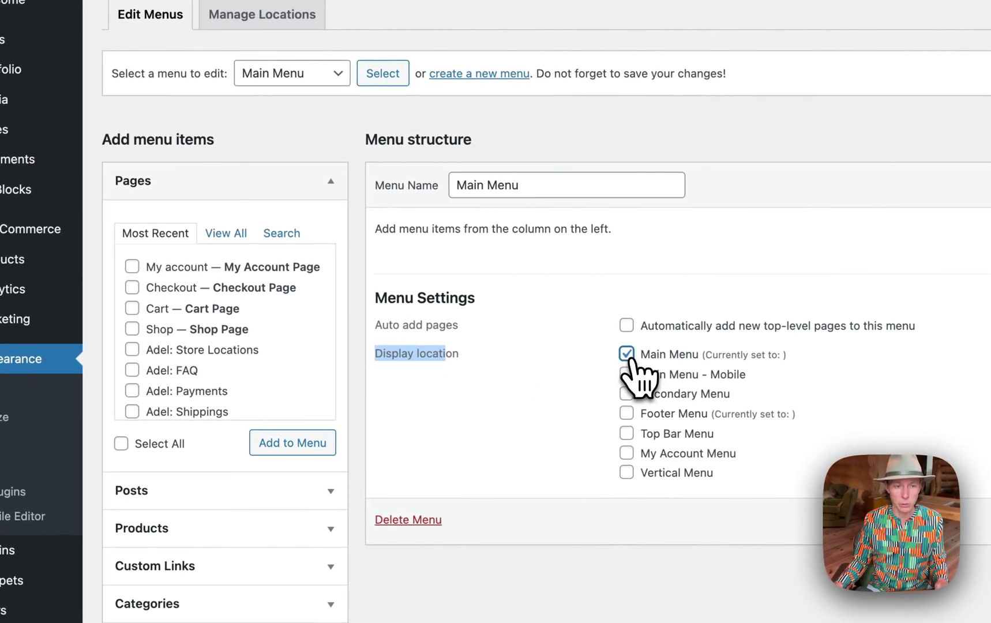
pyautogui.click(626, 354)
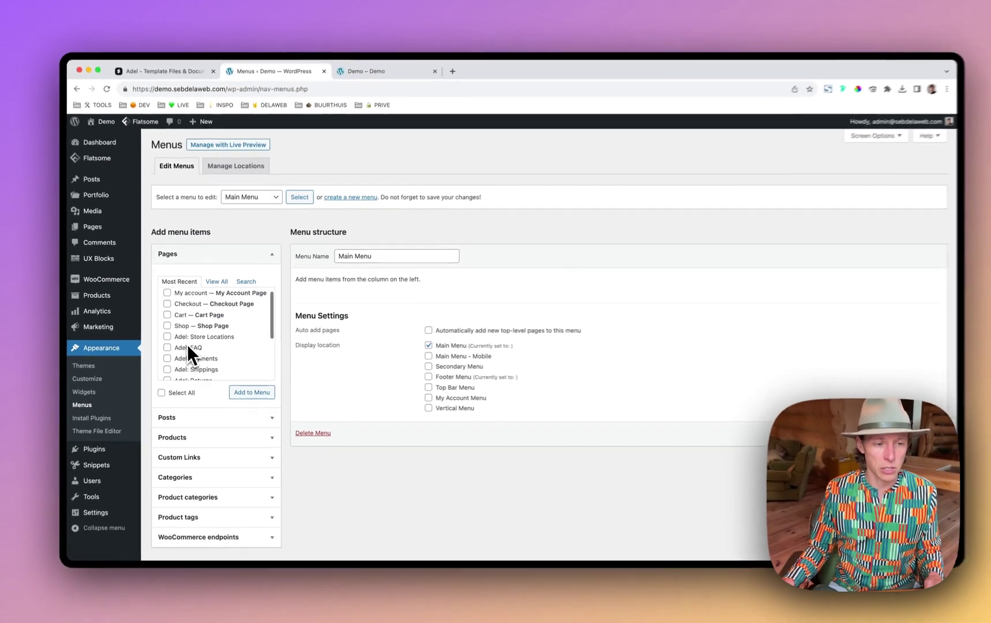
pyautogui.scroll(-2, 188, 364)
# Step: Open the original Adel template site in a new tab for reference
pyautogui.press('super+t')
pyautogui.click(396, 354)
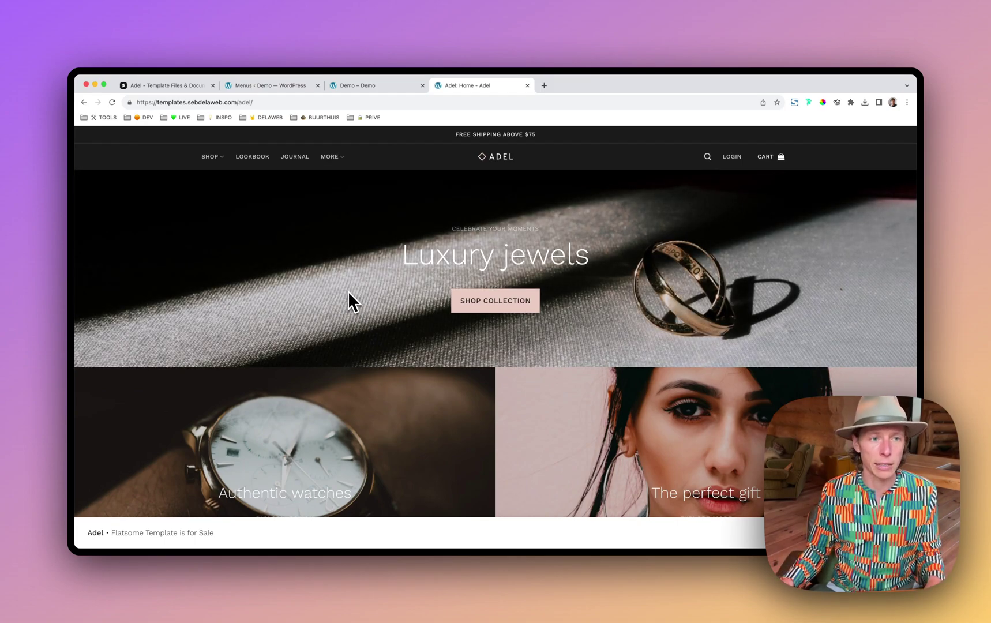
pyautogui.moveTo(214, 168)
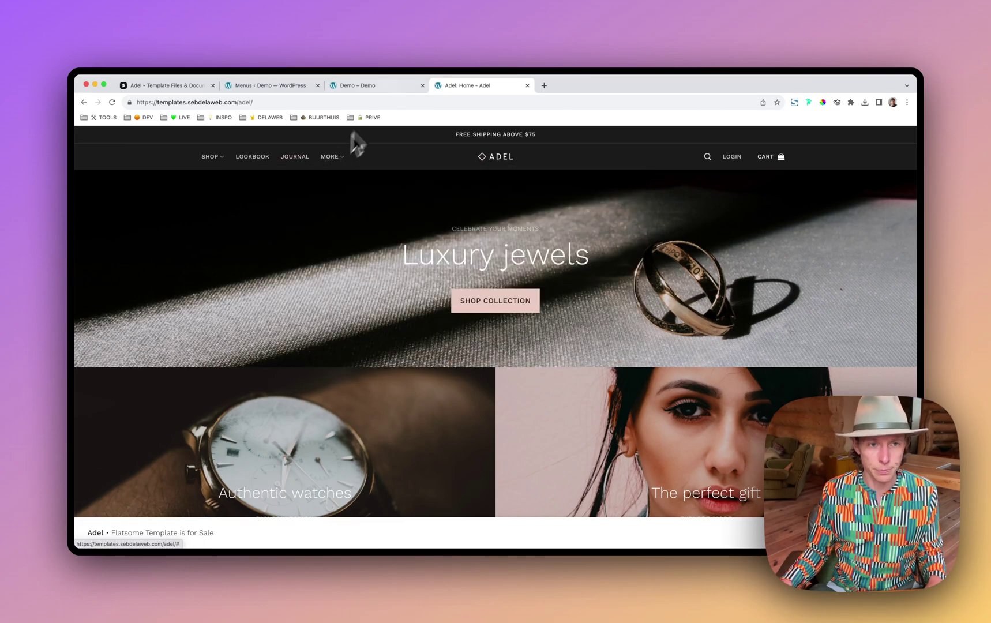
pyautogui.click(383, 86)
pyautogui.hotkey('ctrl', 'shift', 'Tab')
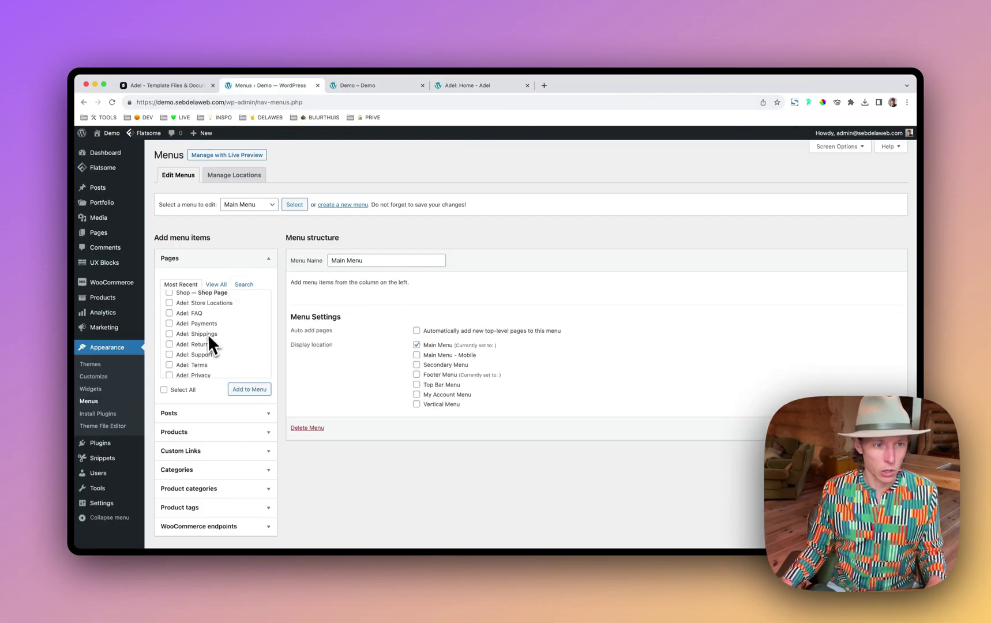
# Step: Add the Adel: Lookbook and Shop pages to the Main Menu
pyautogui.scroll(1, 207, 333)
pyautogui.click(199, 308)
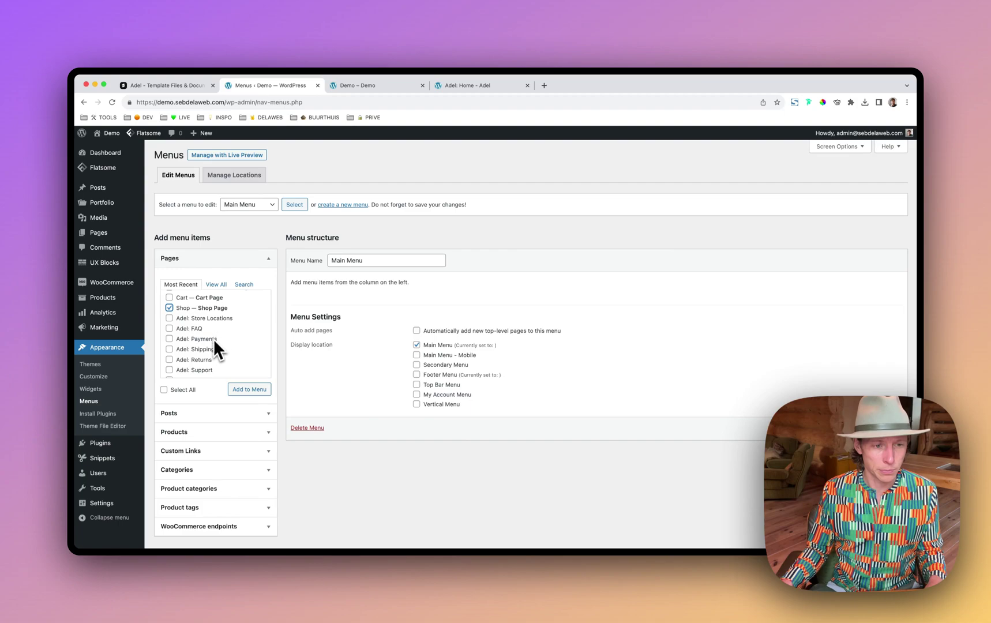
pyautogui.scroll(-3, 211, 348)
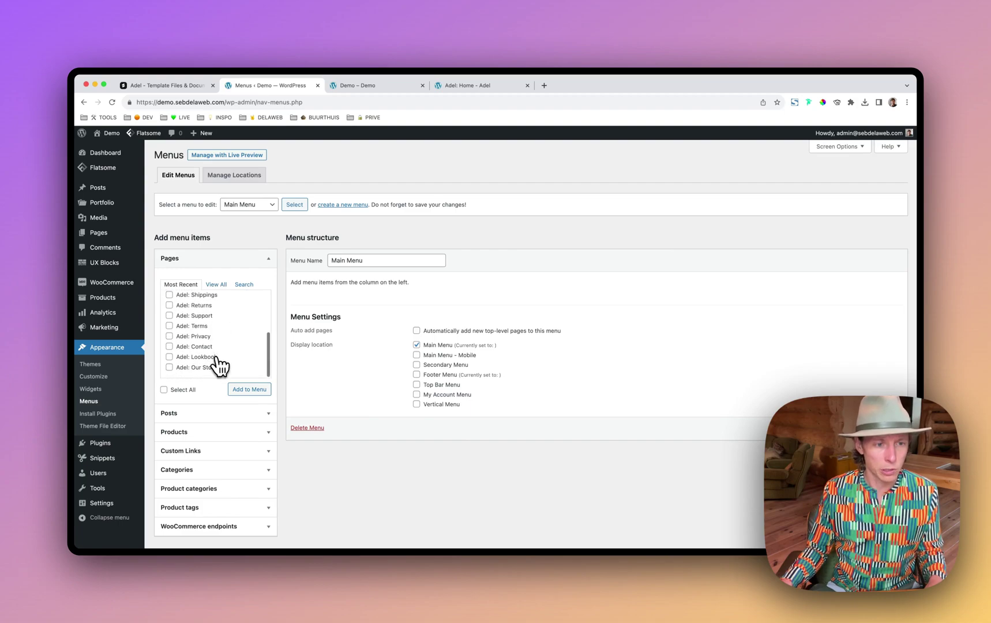
pyautogui.click(214, 357)
pyautogui.scroll(4, 221, 324)
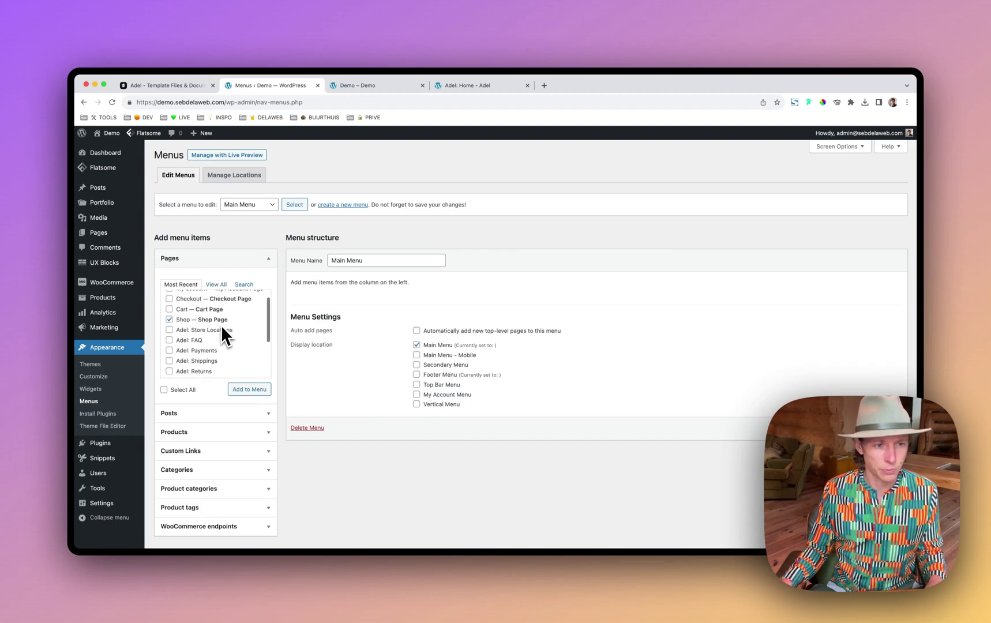
pyautogui.click(216, 284)
pyautogui.scroll(-5, 213, 323)
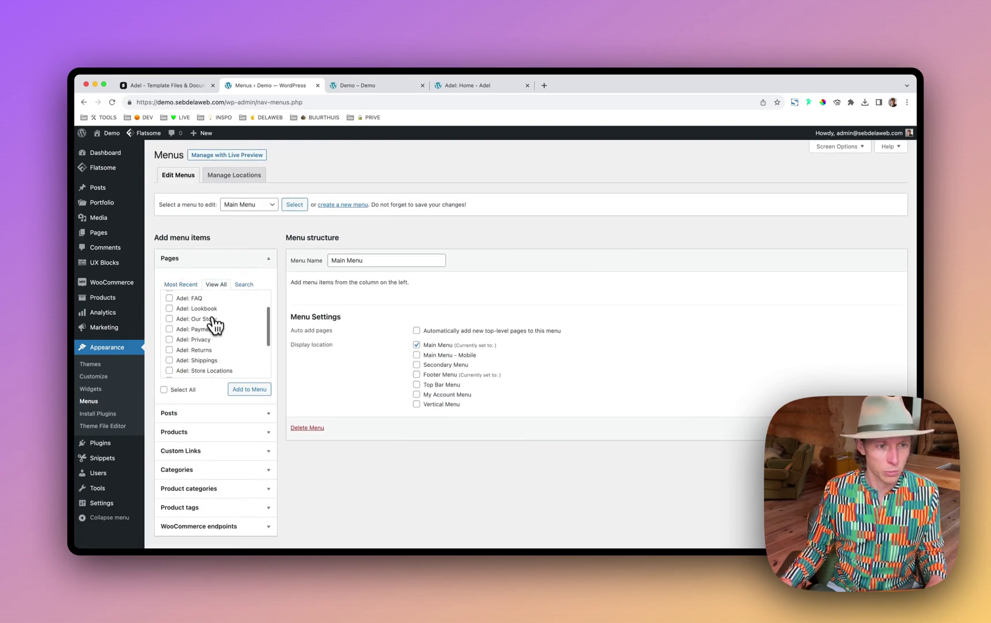
pyautogui.click(207, 368)
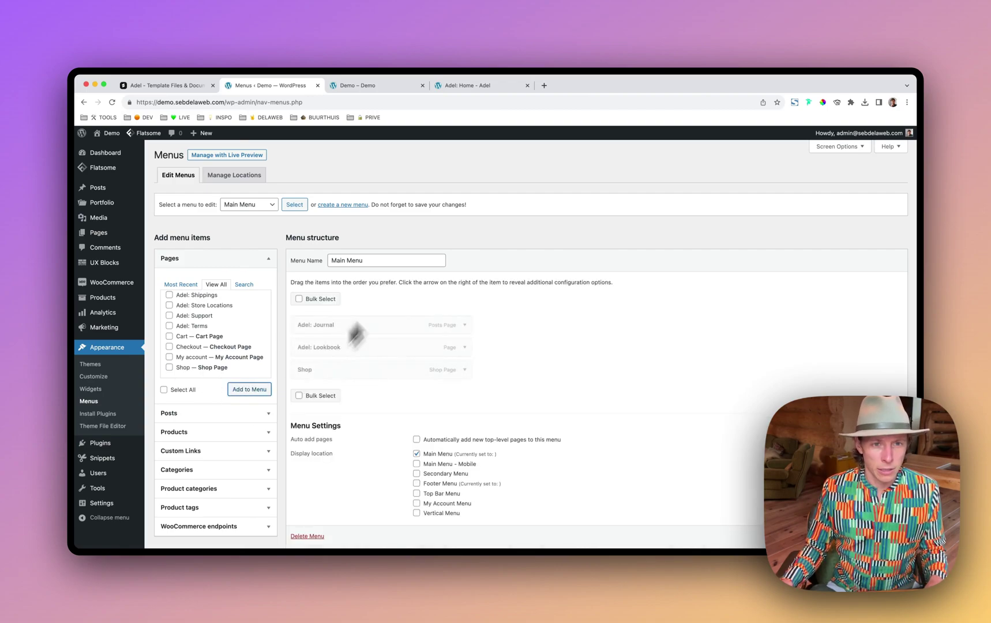
pyautogui.click(467, 86)
pyautogui.moveTo(335, 163)
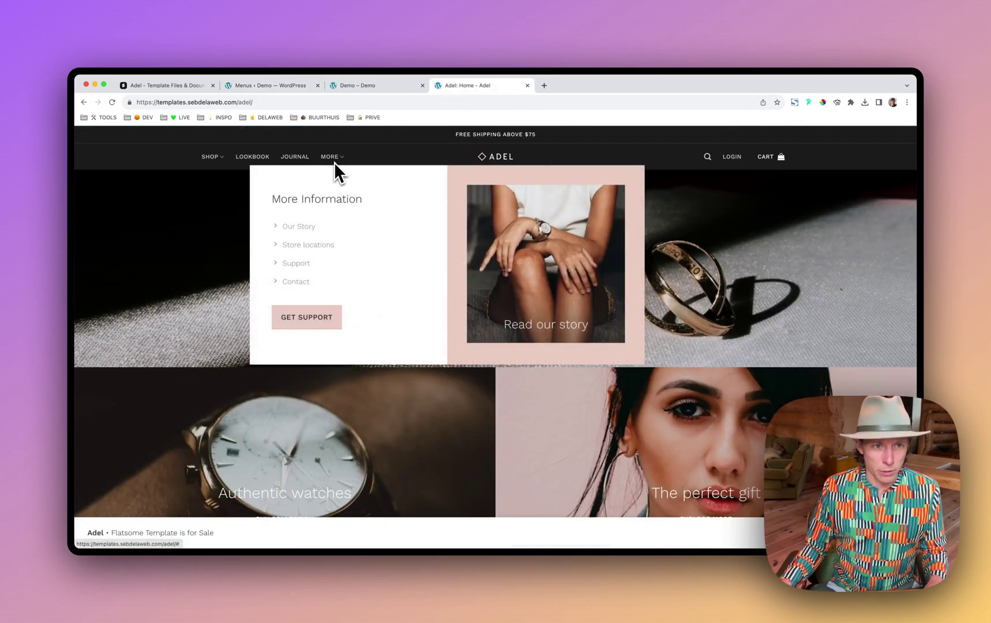
pyautogui.click(300, 86)
# Step: Add a custom link labelled 'More' to the menu and expand the Adel: Journal item
pyautogui.click(231, 447)
pyautogui.click(234, 342)
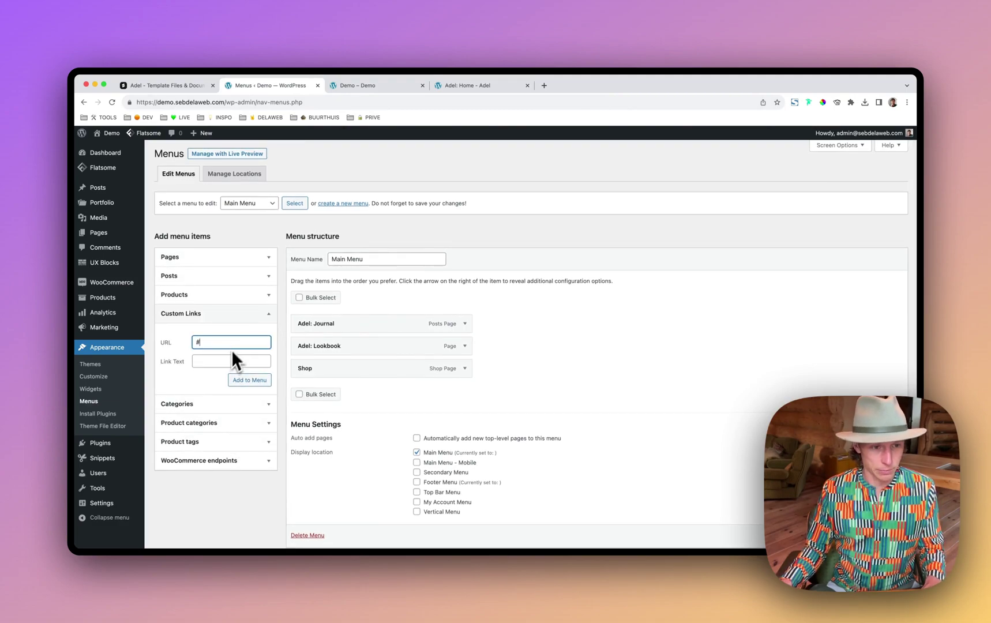
pyautogui.scroll(-1, 229, 358)
pyautogui.press('Tab')
pyautogui.write('More')
pyautogui.click(251, 369)
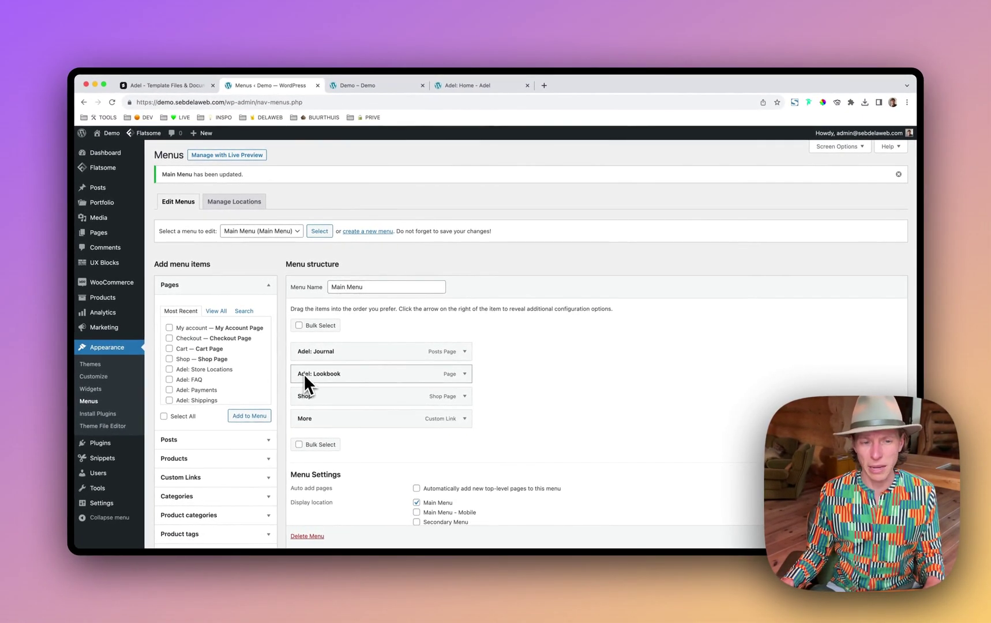
pyautogui.click(464, 353)
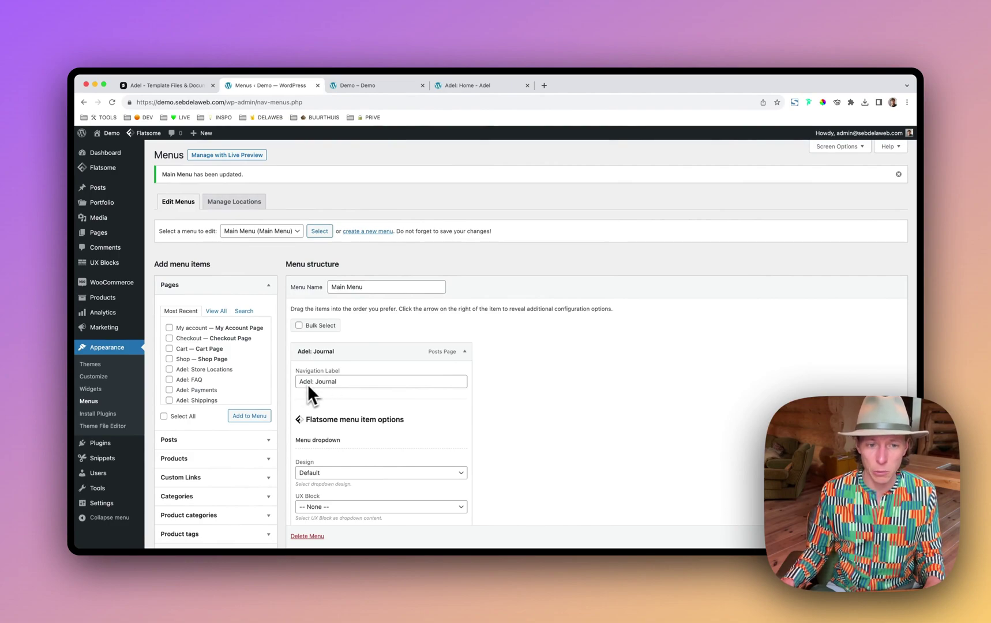
# Step: Rename the Adel: Journal page to Journal with Quick Edit
pyautogui.click(463, 352)
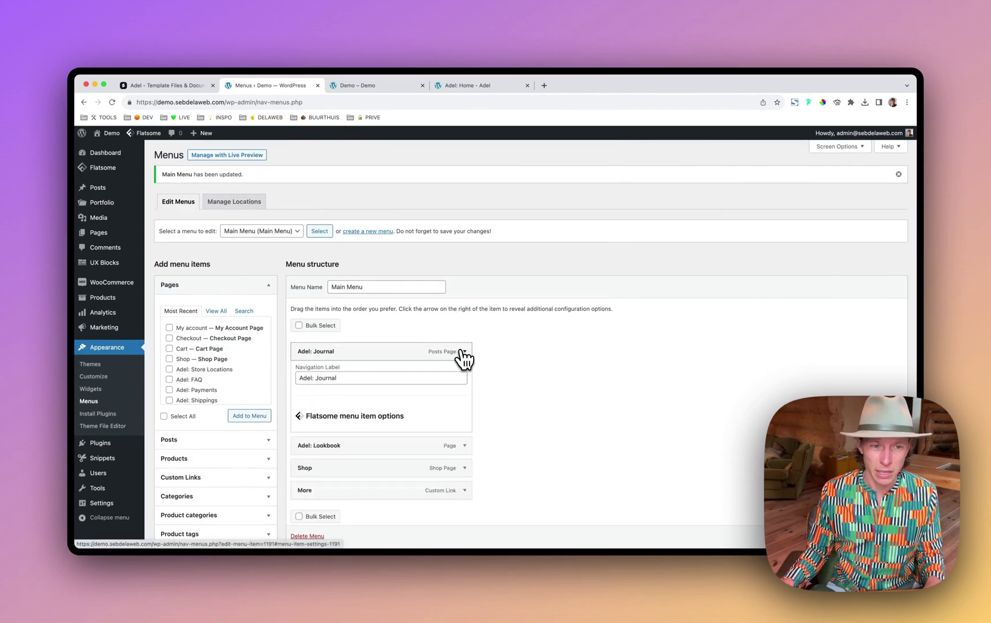
pyautogui.click(117, 233)
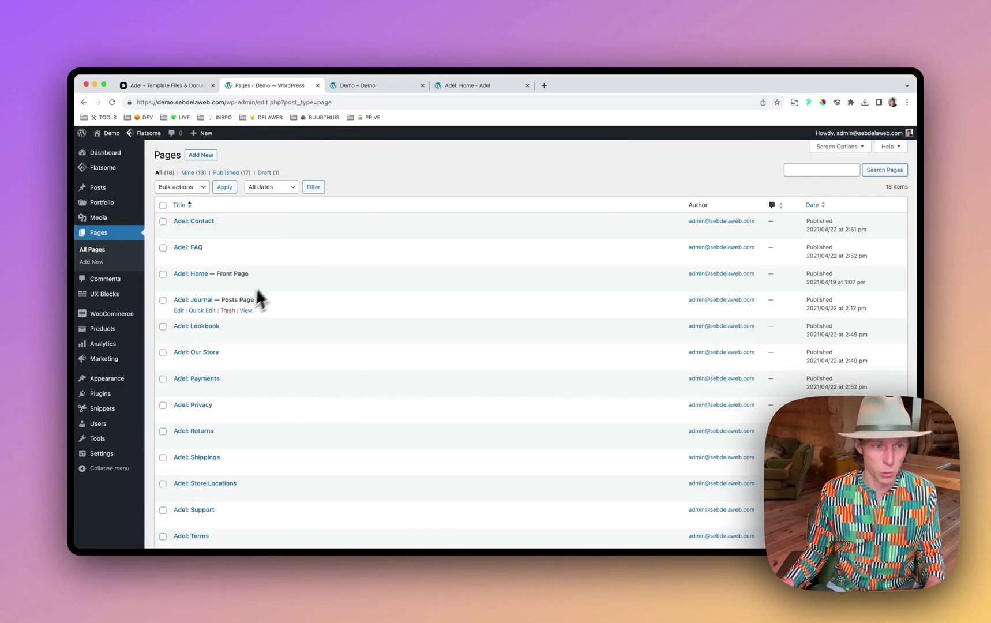
pyautogui.click(202, 310)
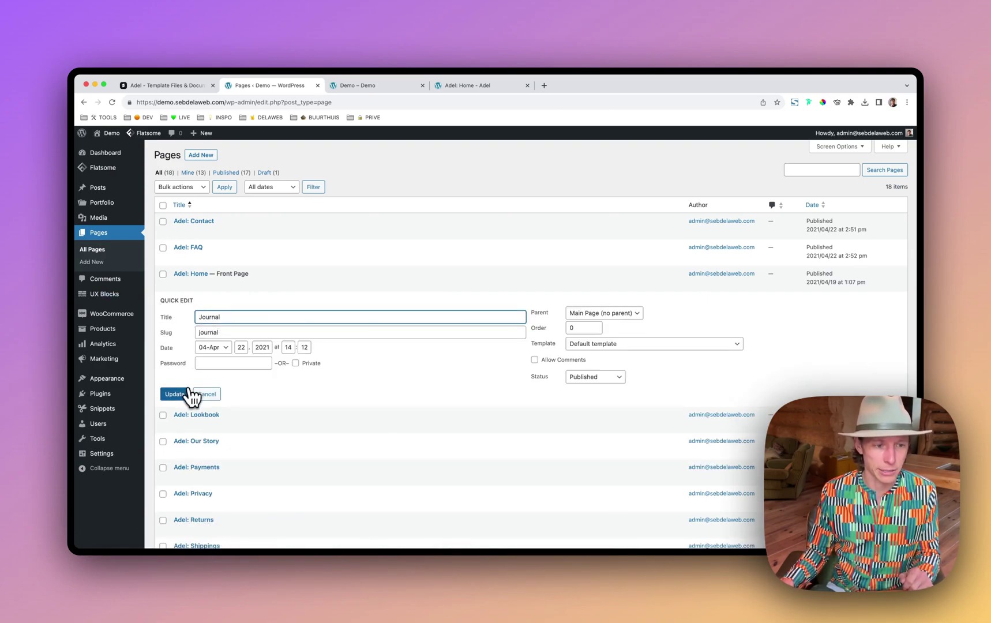
pyautogui.click(186, 394)
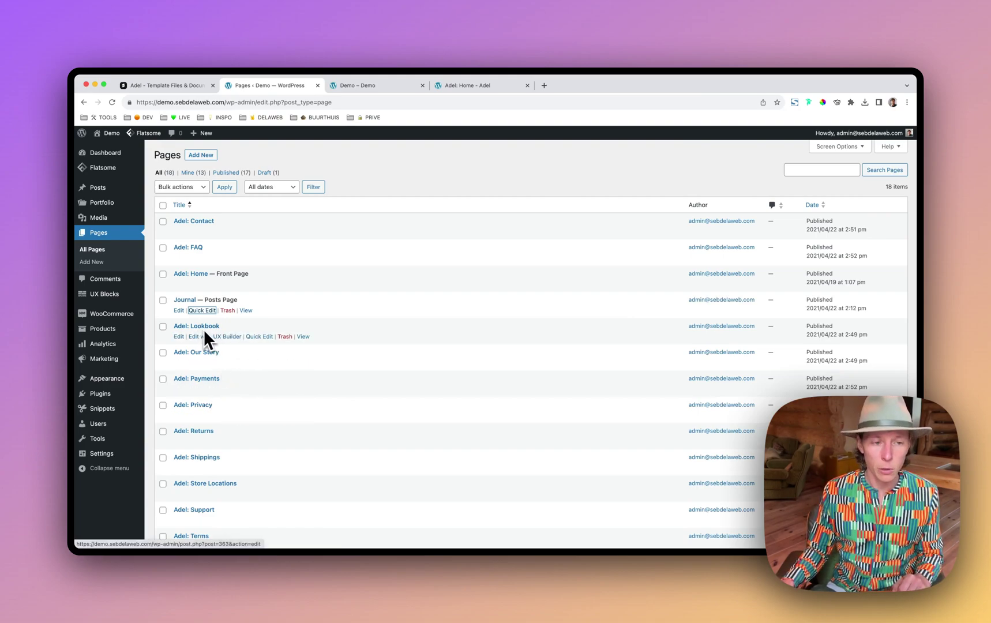
# Step: Rename Adel: Lookbook to Lookbook and go back to the Main Menu editor
pyautogui.click(259, 336)
pyautogui.click(177, 421)
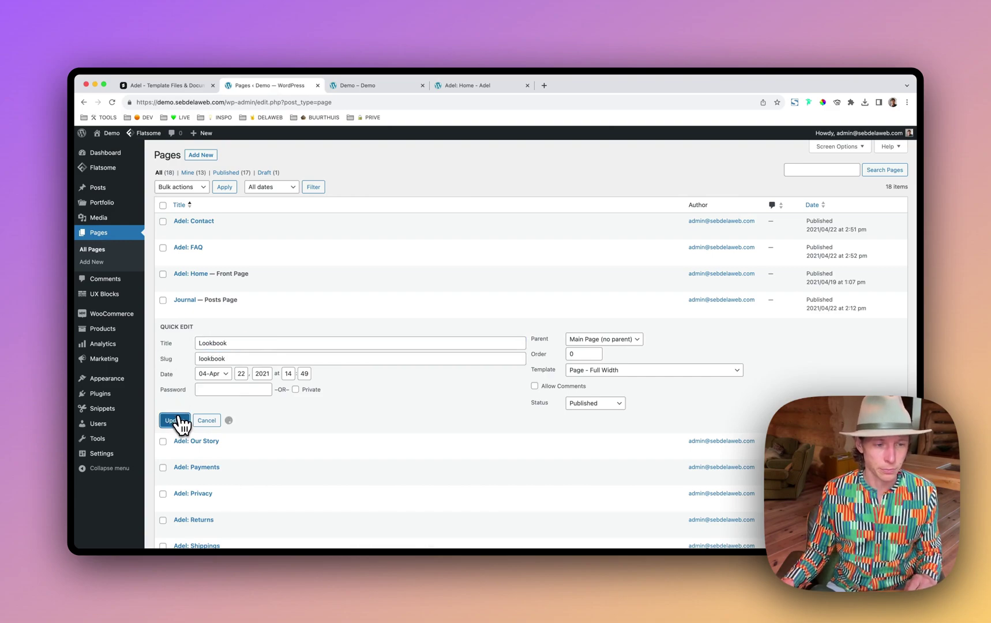
pyautogui.moveTo(128, 384)
pyautogui.click(163, 417)
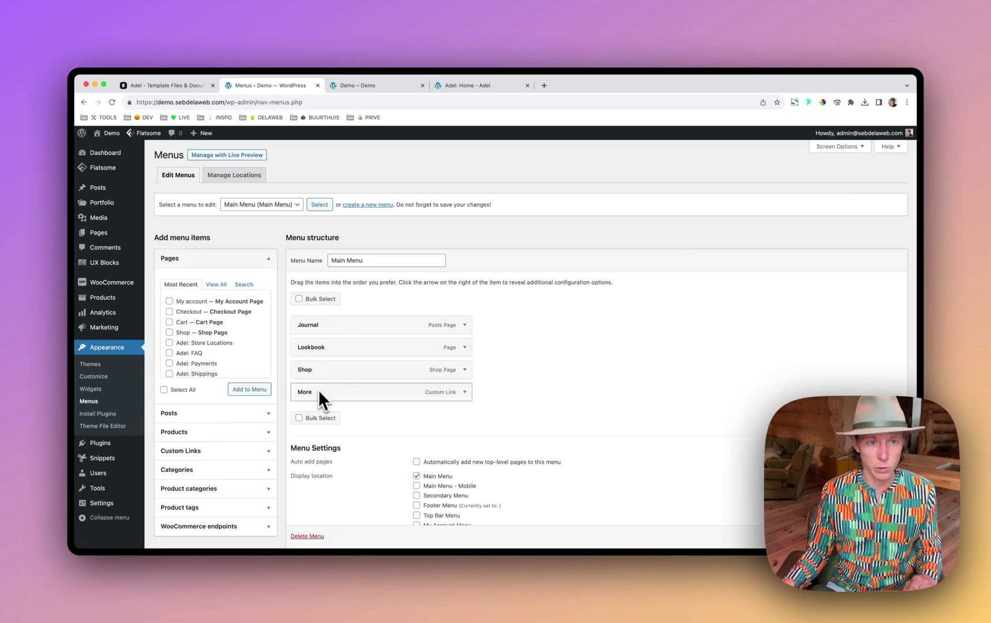
# Step: Compare the Demo storefront's menu with the Adel homepage's Shop mega-menu, then open UX Blocks
pyautogui.click(371, 86)
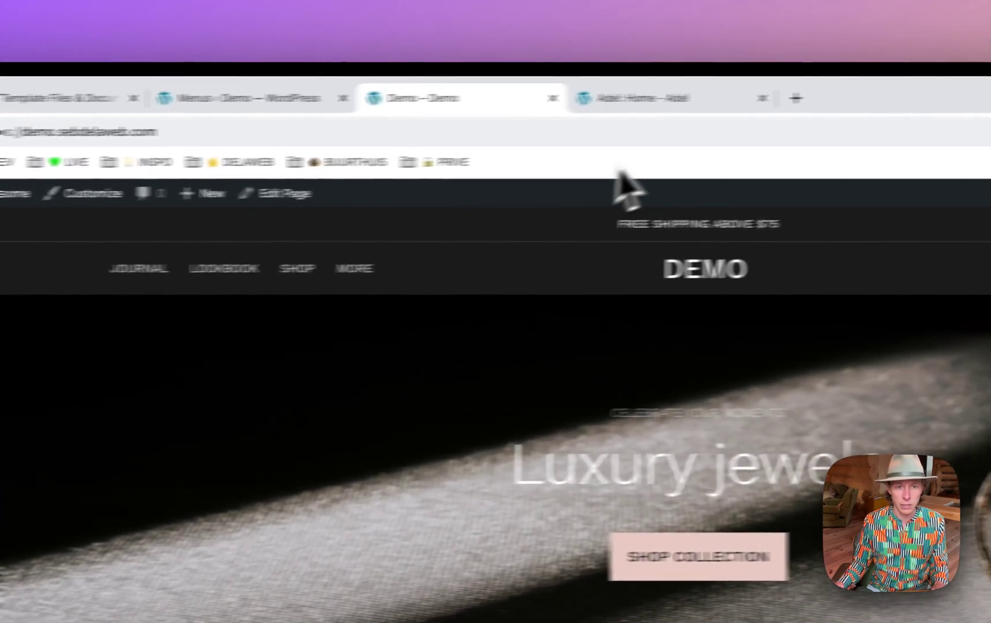
pyautogui.click(640, 98)
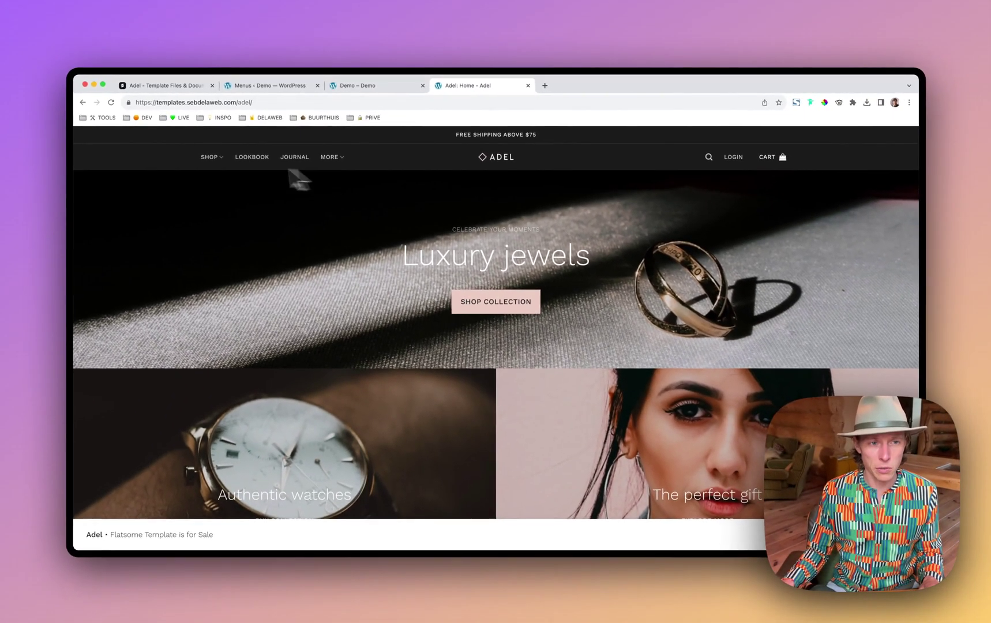
pyautogui.moveTo(209, 153)
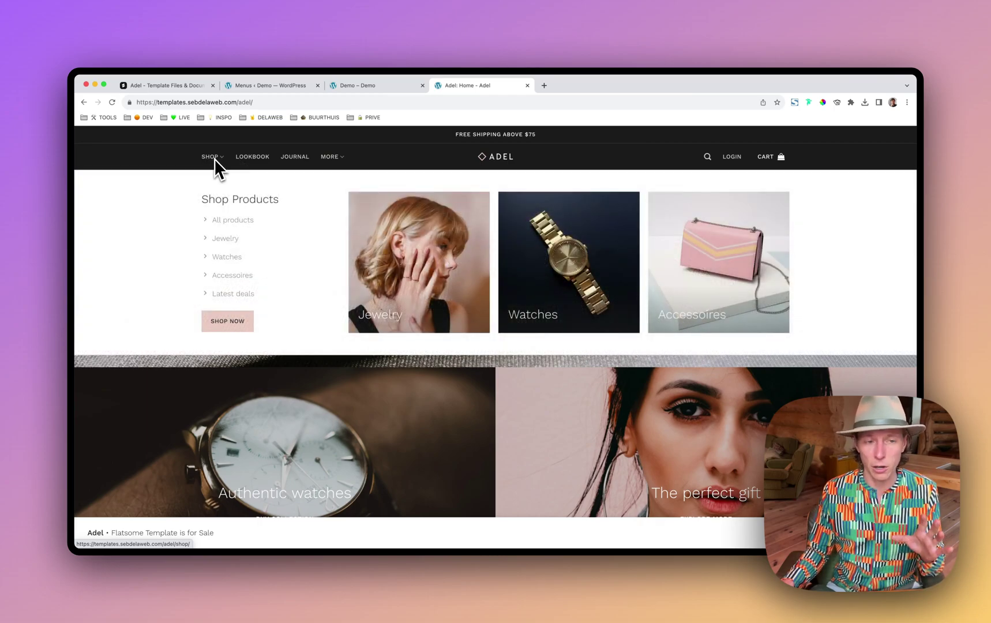
pyautogui.click(283, 86)
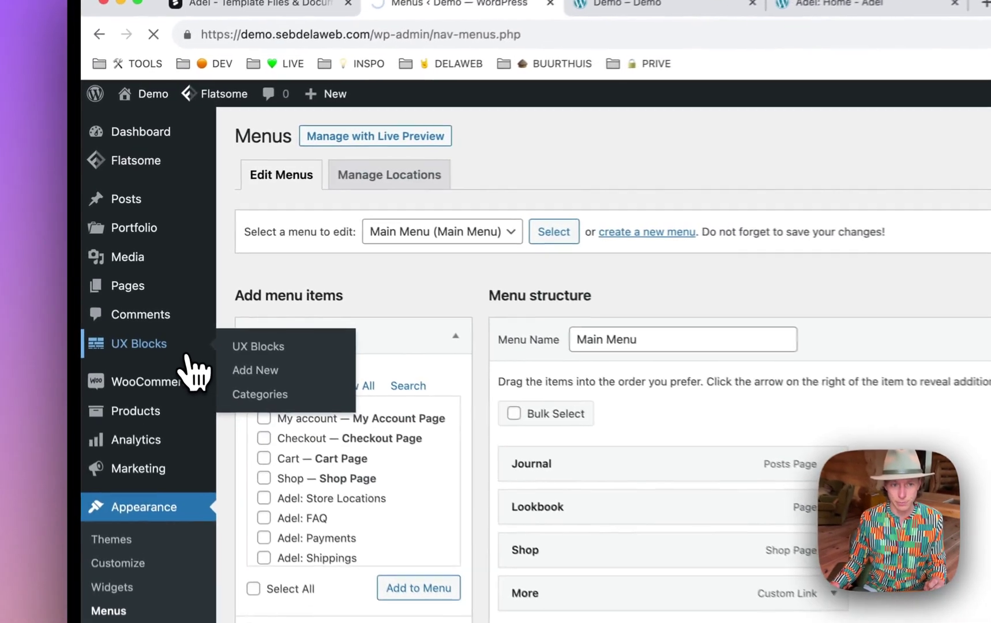
pyautogui.click(128, 267)
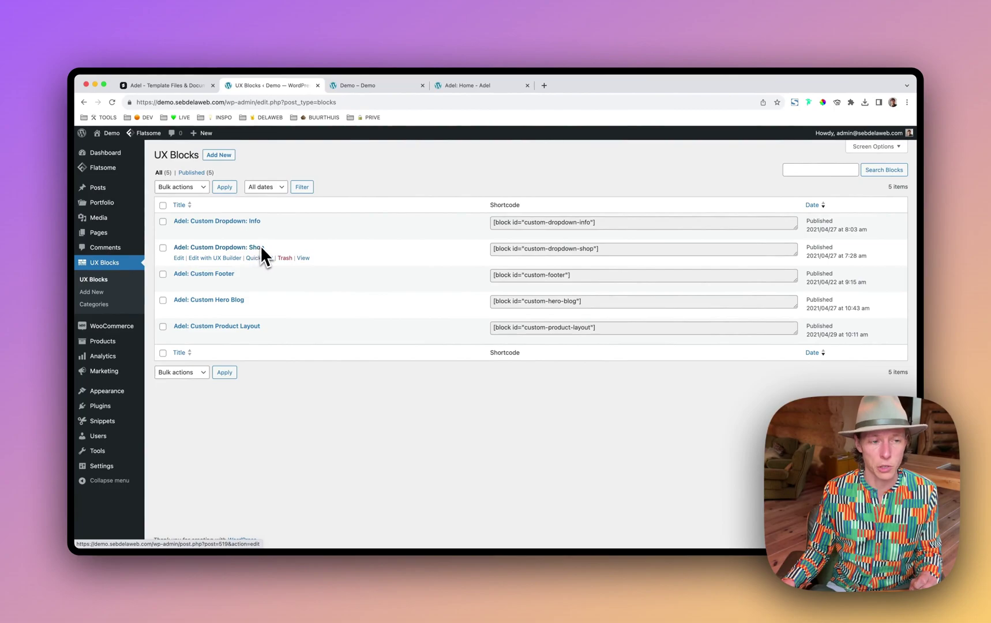
# Step: Move Shop above Journal in the Main Menu and set its dropdown Design to Full width
pyautogui.moveTo(135, 389)
pyautogui.click(162, 429)
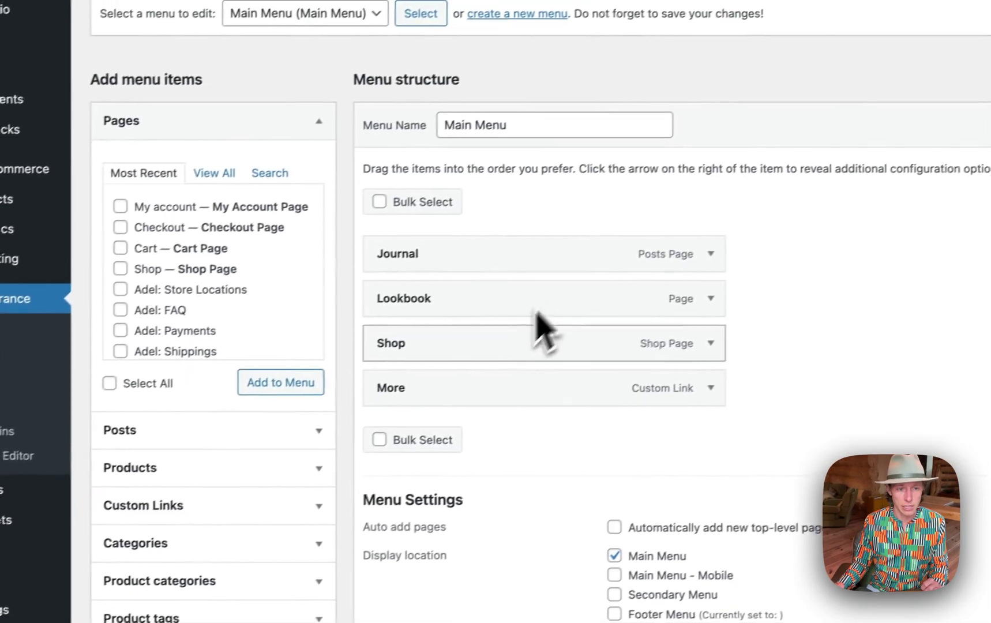
pyautogui.moveTo(538, 328); pyautogui.dragTo(454, 271)
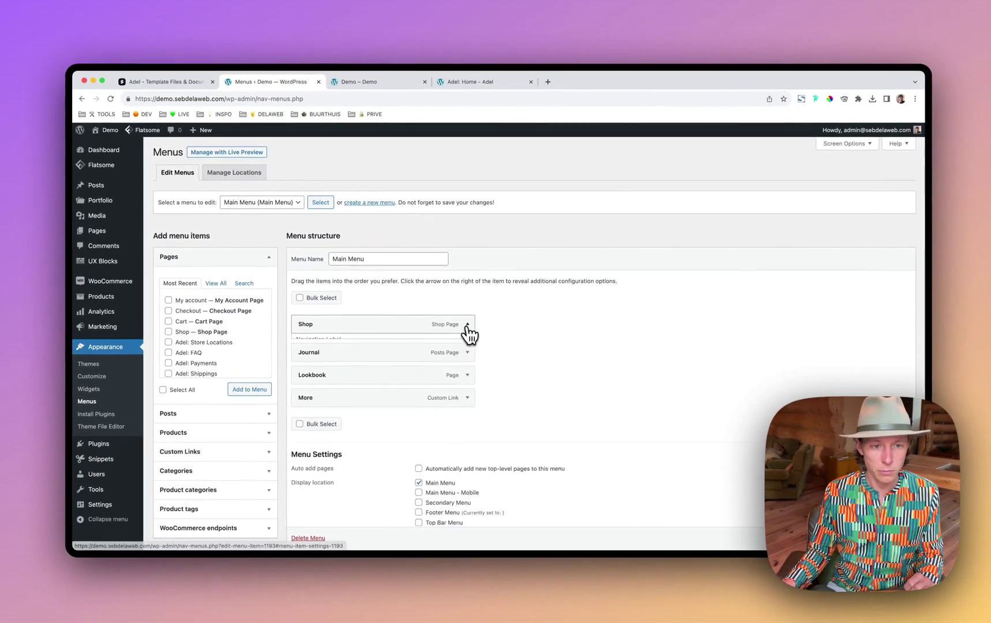
pyautogui.click(692, 263)
pyautogui.scroll(-2, 484, 341)
pyautogui.click(326, 396)
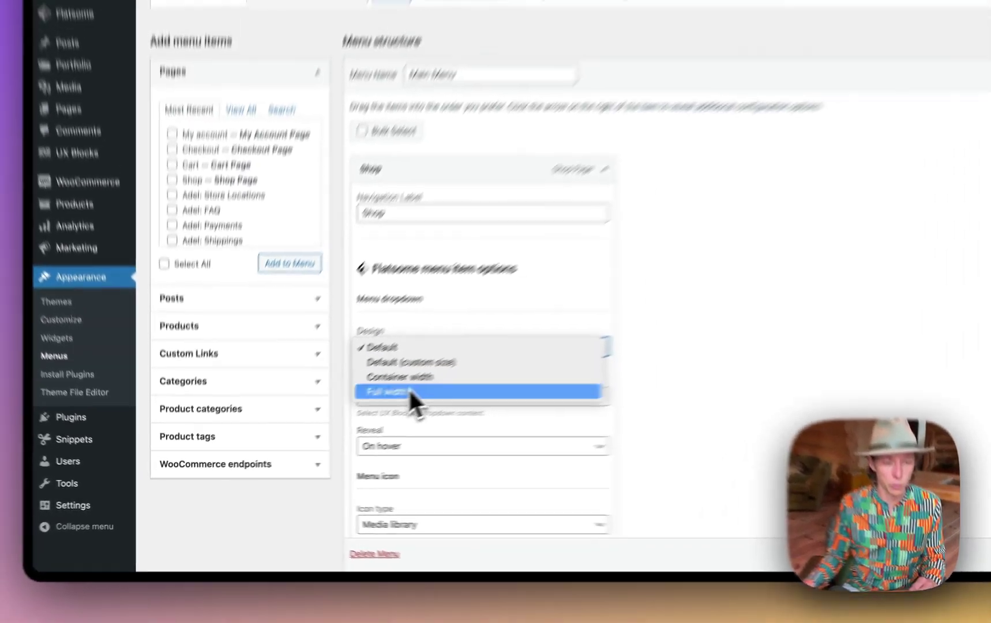
pyautogui.click(408, 392)
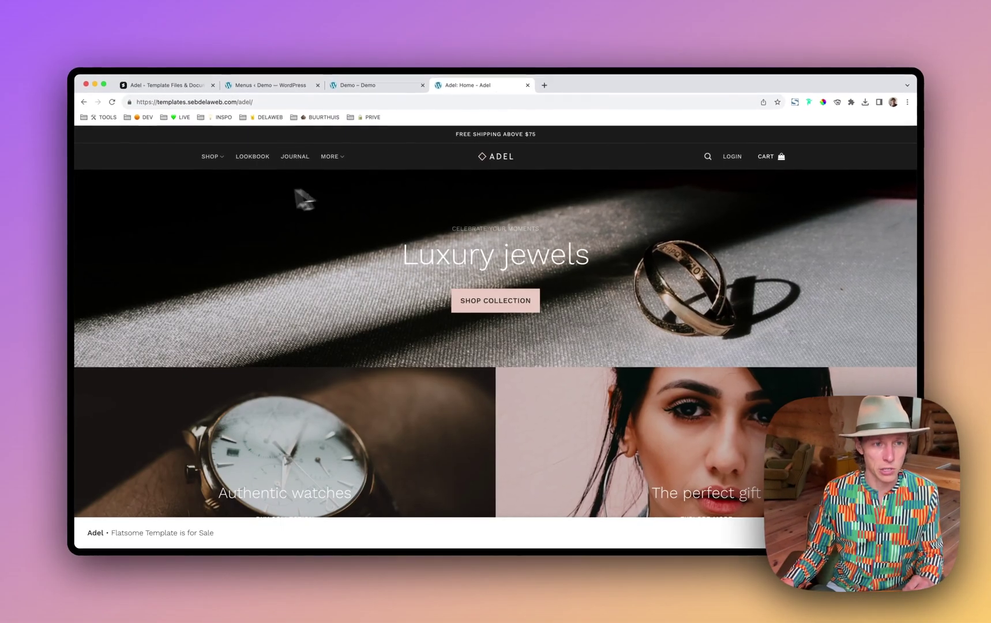
pyautogui.moveTo(218, 163)
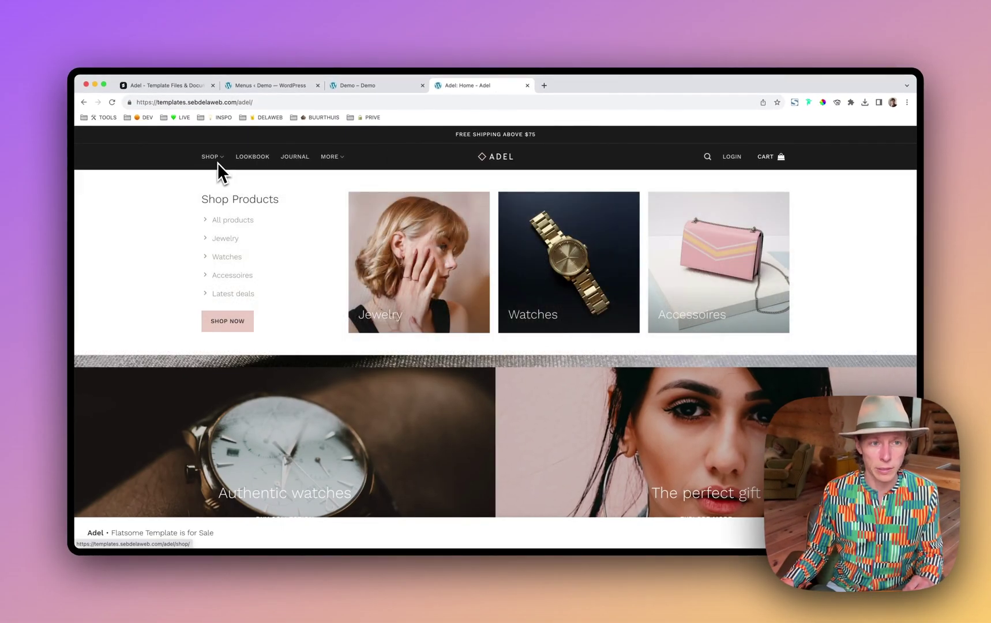
pyautogui.click(272, 85)
# Step: Set the Shop dropdown's UX Block to Adel: Custom Dropdown: Shop
pyautogui.scroll(-2, 436, 346)
pyautogui.click(434, 384)
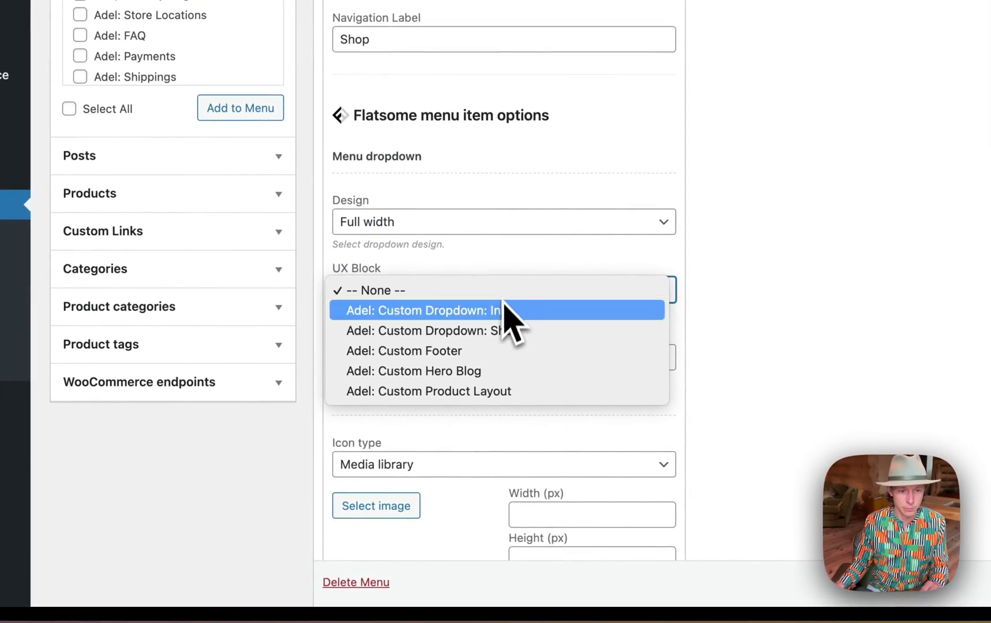
pyautogui.click(500, 332)
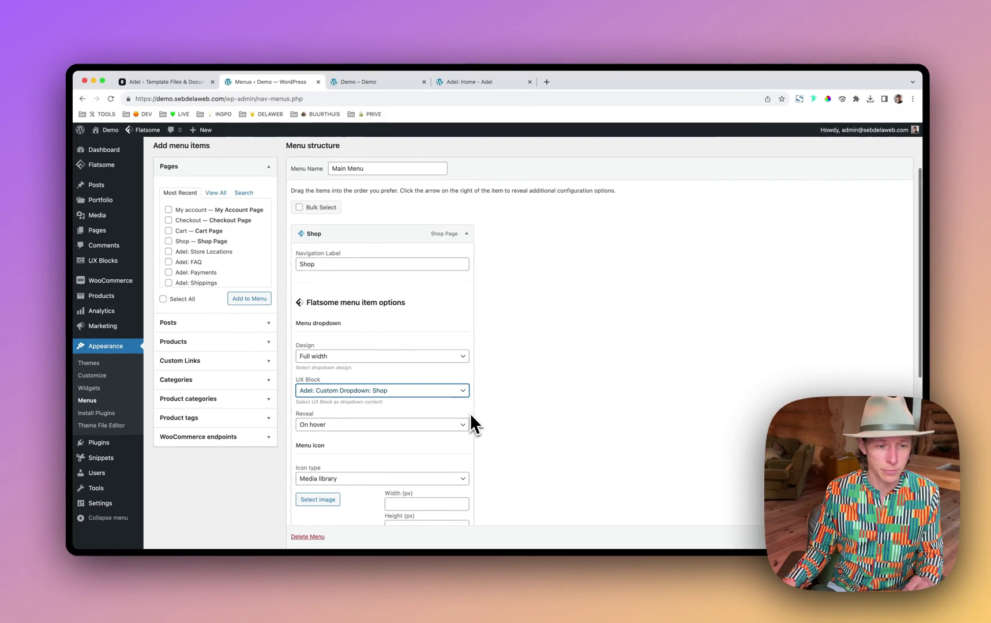
pyautogui.scroll(-1, 469, 413)
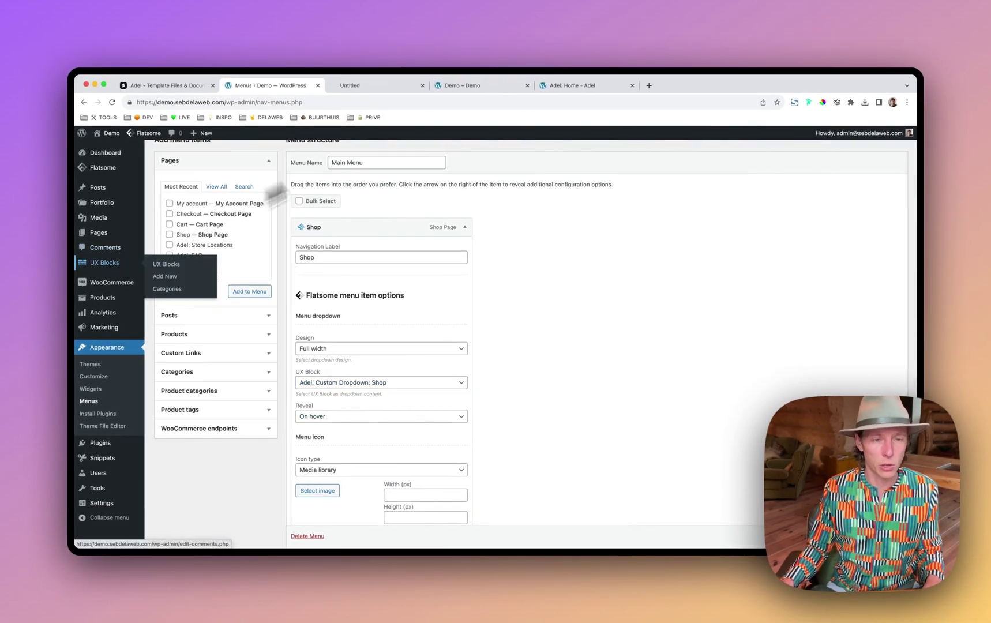
pyautogui.click(392, 88)
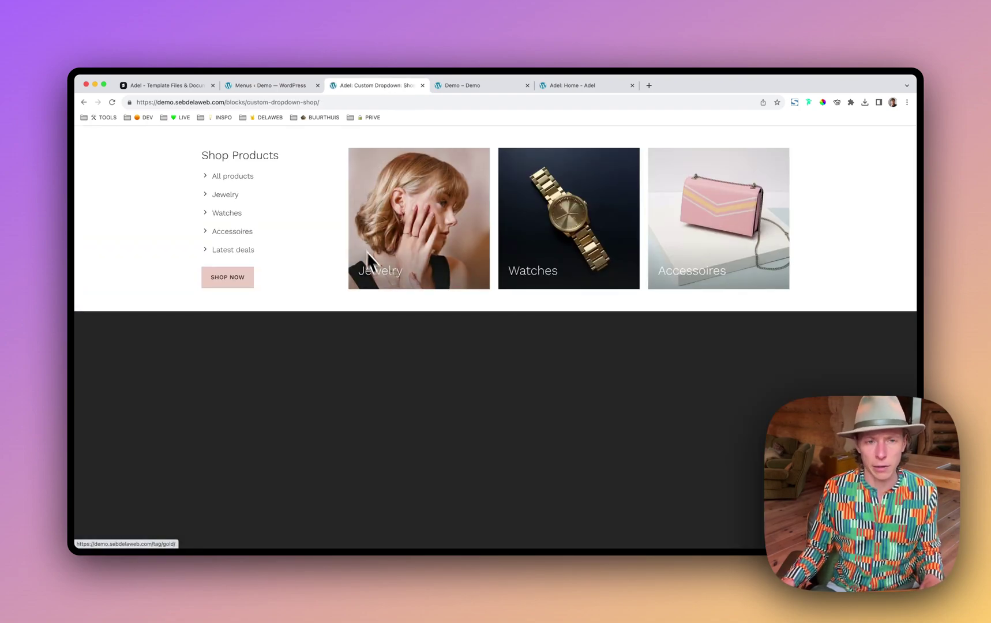
pyautogui.click(294, 88)
pyautogui.scroll(-1, 430, 386)
pyautogui.scroll(-1, 430, 346)
# Step: Reload the Demo storefront to check the Shop mega-menu, then compare with the Adel homepage
pyautogui.click(470, 86)
pyautogui.press('super+r')
pyautogui.moveTo(224, 174)
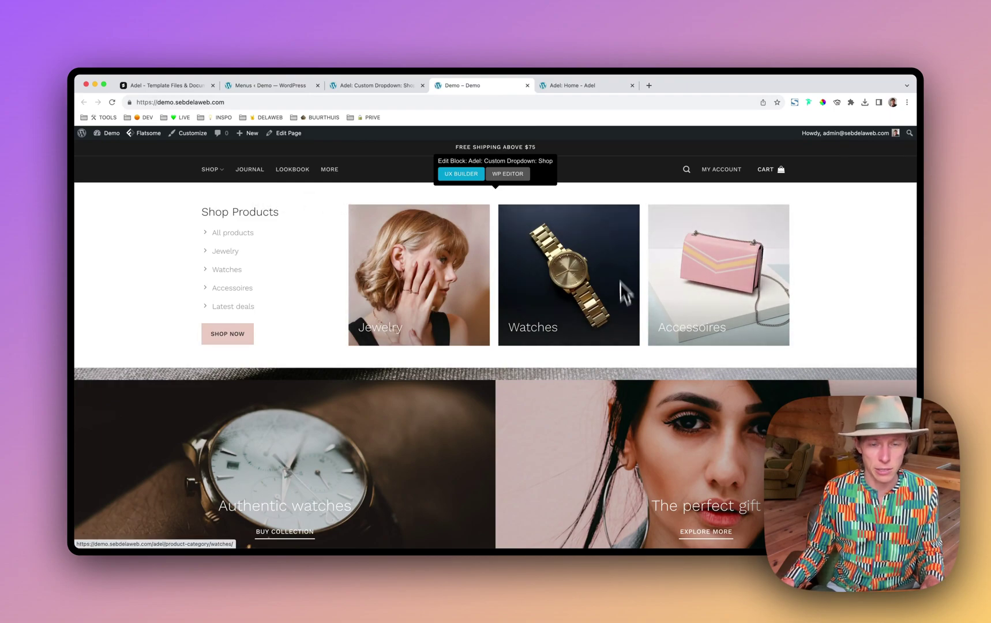
pyautogui.click(583, 86)
pyautogui.moveTo(337, 164)
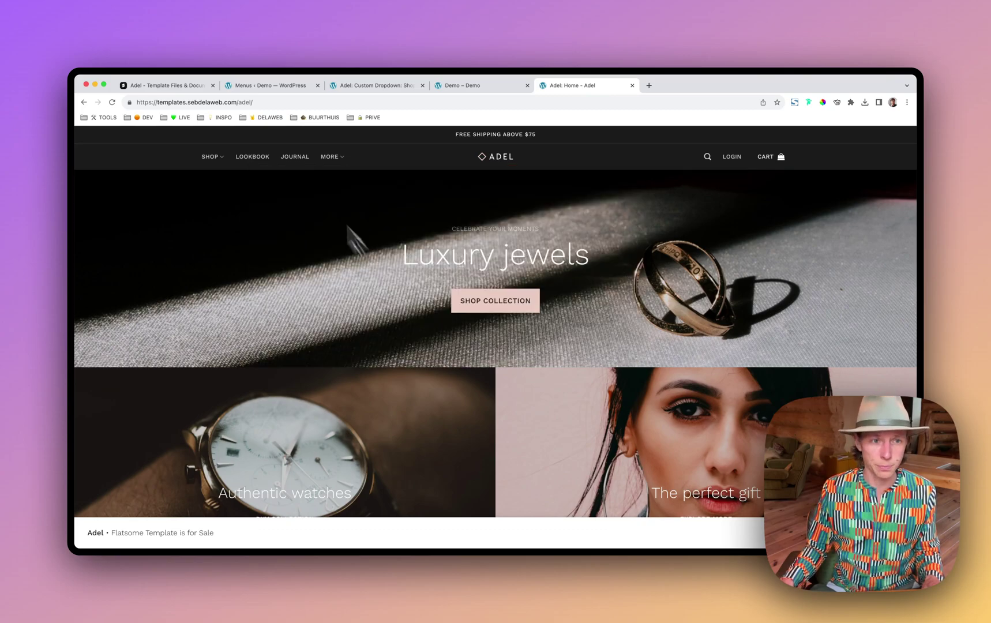
# Step: Expand the More menu item and set its dropdown Design to Default (custom size)
pyautogui.click(269, 86)
pyautogui.click(465, 419)
pyautogui.scroll(-5, 497, 412)
pyautogui.click(390, 422)
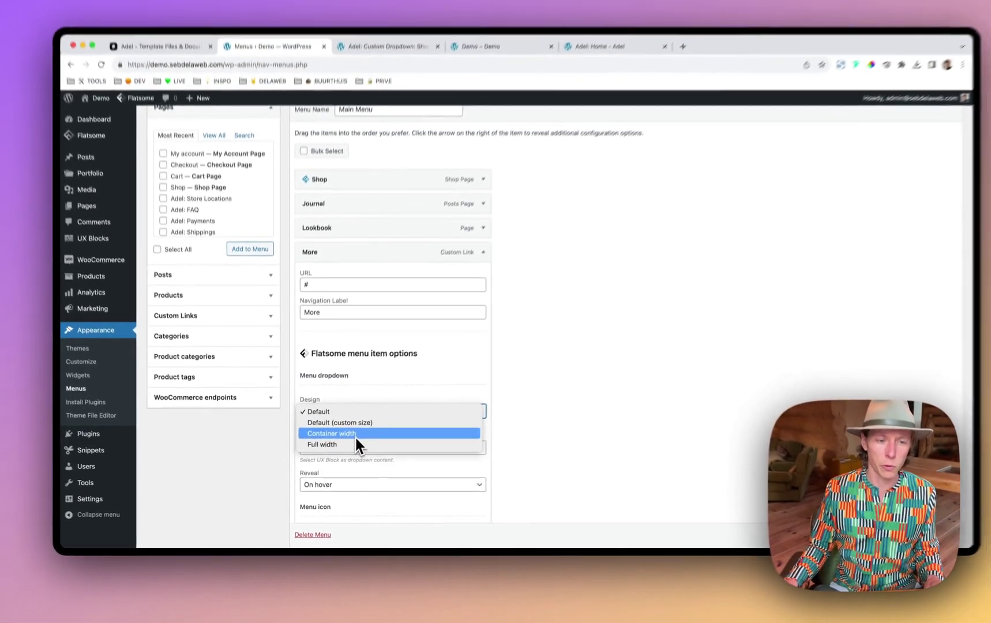
pyautogui.click(456, 334)
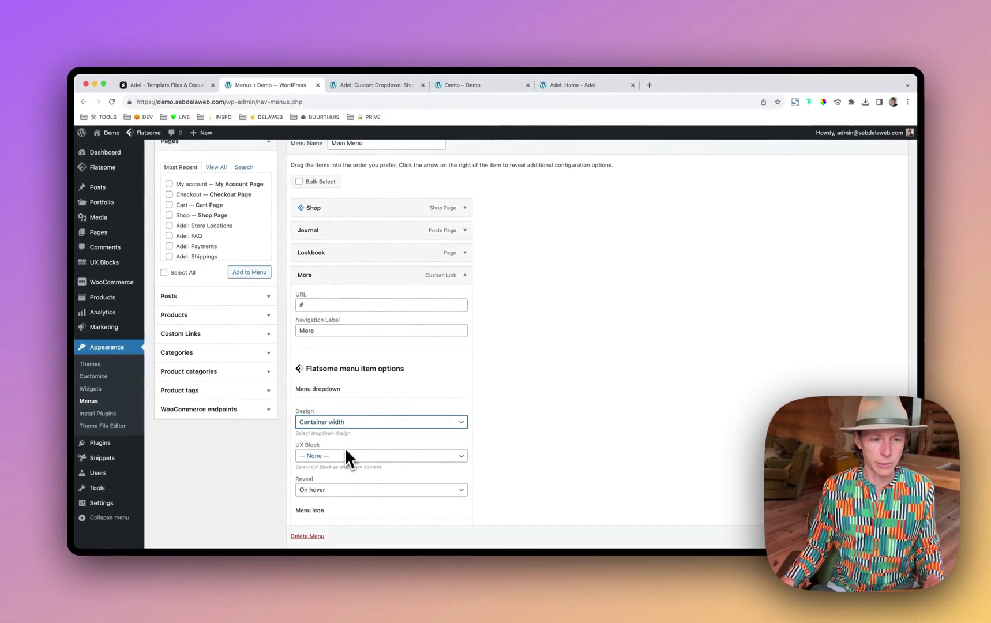
pyautogui.click(371, 426)
pyautogui.click(372, 416)
# Step: Give the More dropdown width 800 and UX Block Adel: Custom Dropdown: Info
pyautogui.scroll(-1, 393, 421)
pyautogui.click(341, 427)
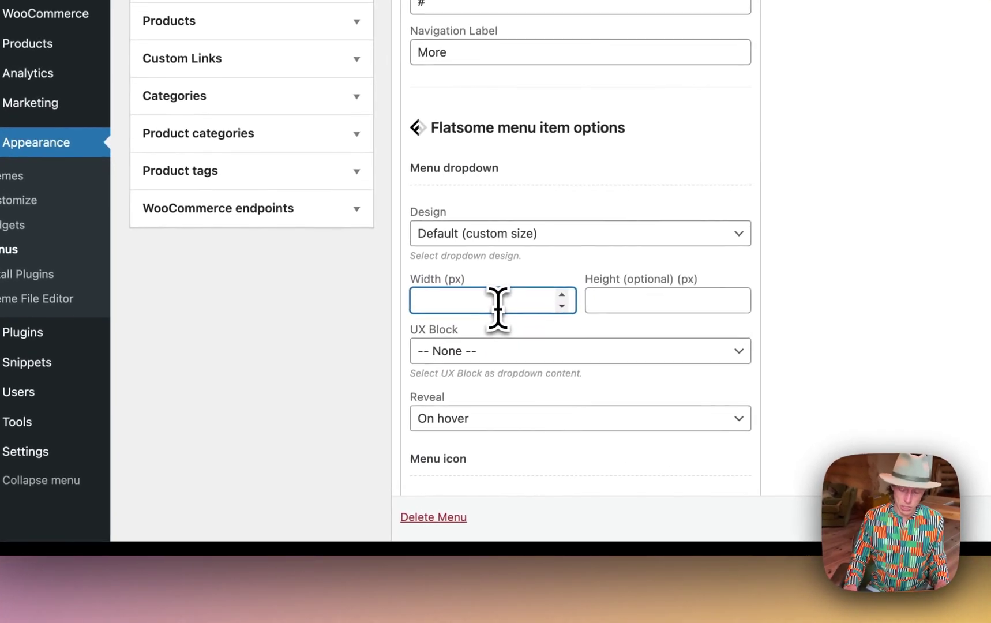
pyautogui.write('800')
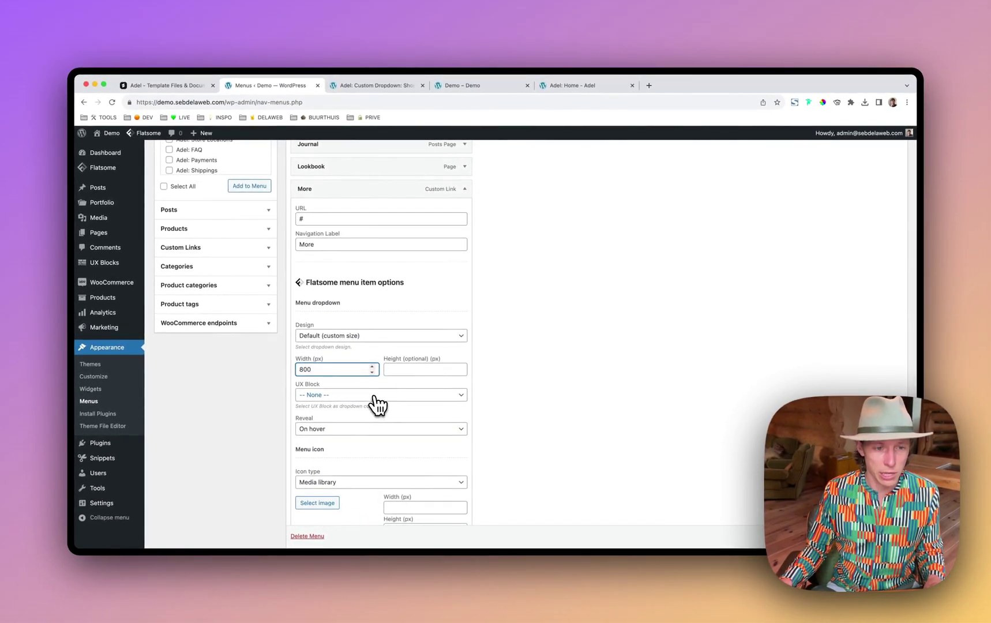
pyautogui.click(374, 396)
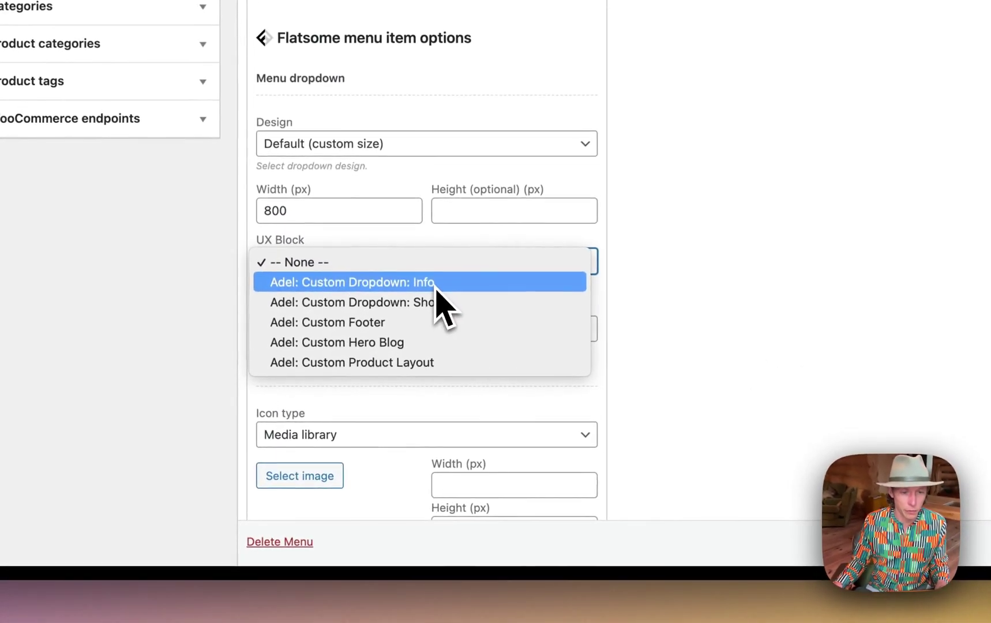
pyautogui.click(432, 298)
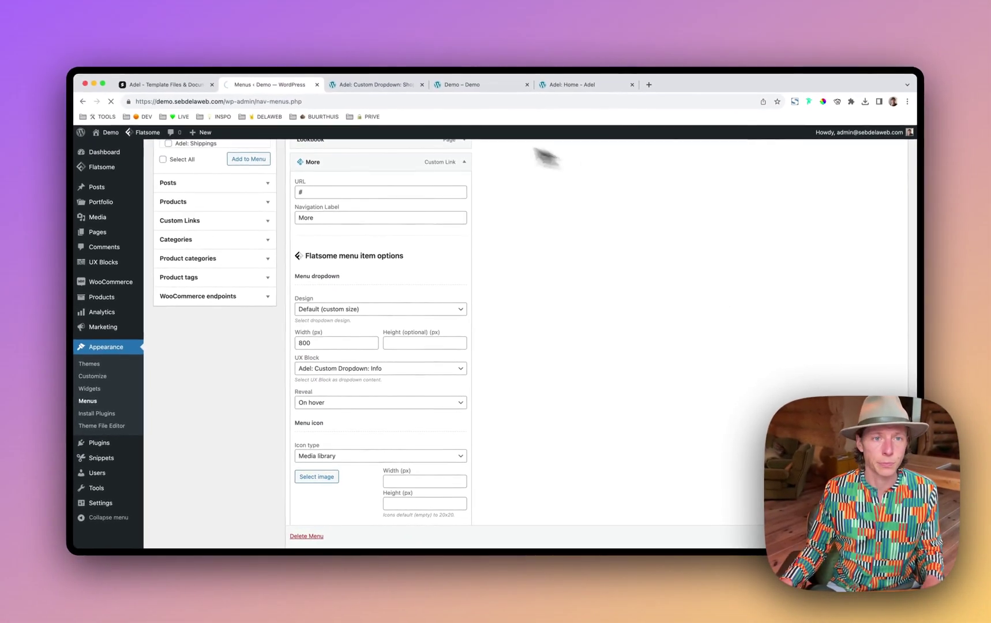
pyautogui.click(461, 78)
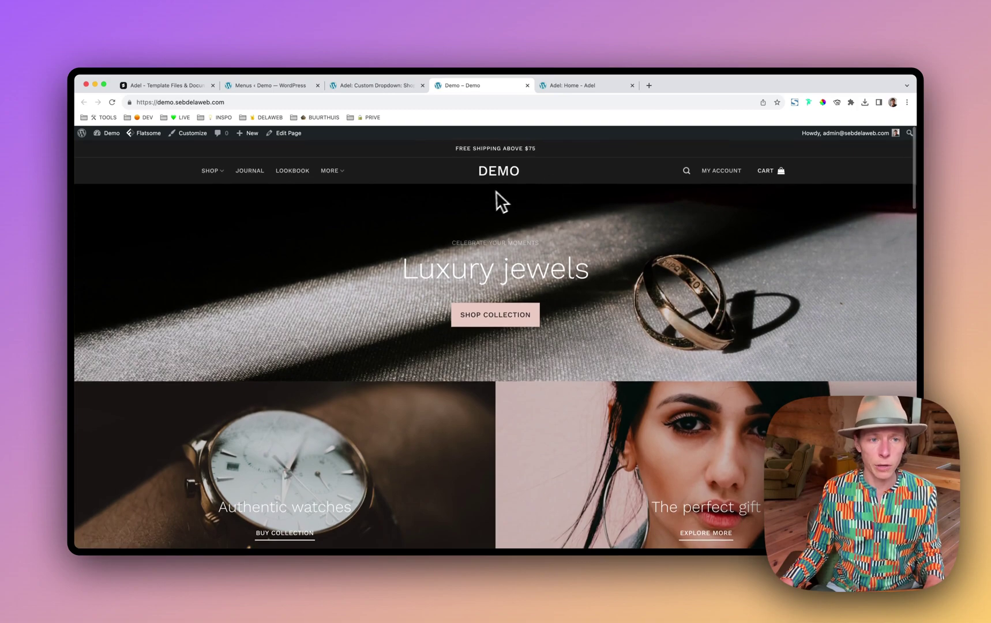
# Step: Inspect the storefront's new More dropdown, then reveal the admin bar's Edit with UX Builder option
pyautogui.moveTo(340, 176)
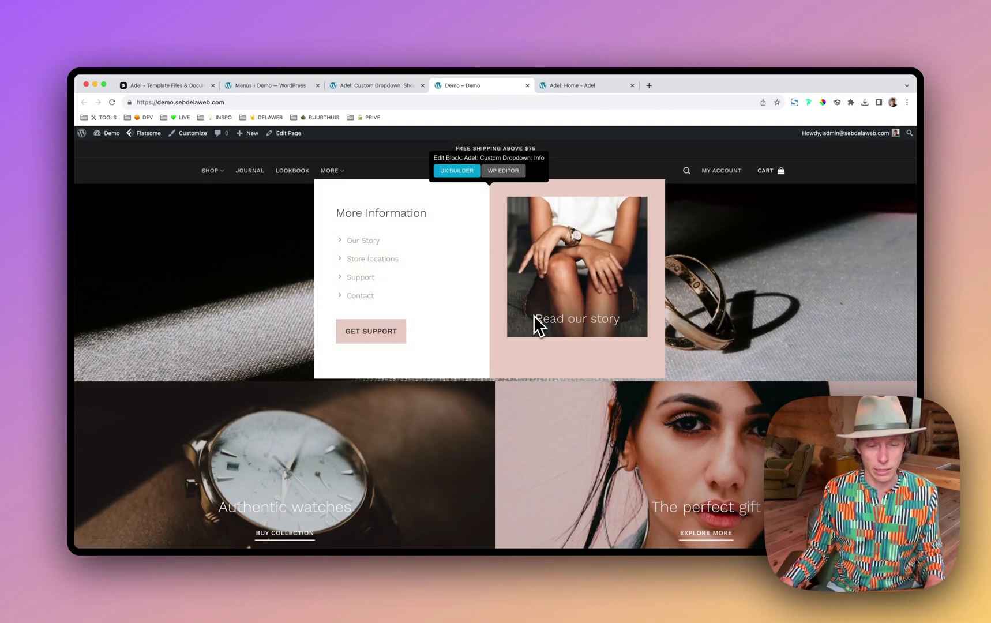
pyautogui.scroll(-5, 742, 290)
pyautogui.scroll(-1, 743, 290)
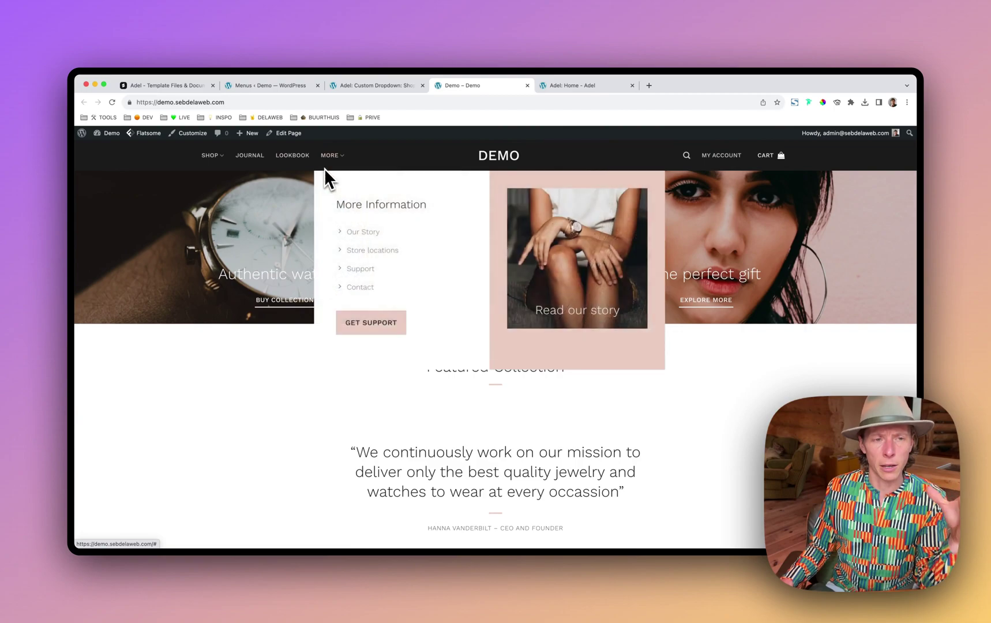
pyautogui.moveTo(294, 137)
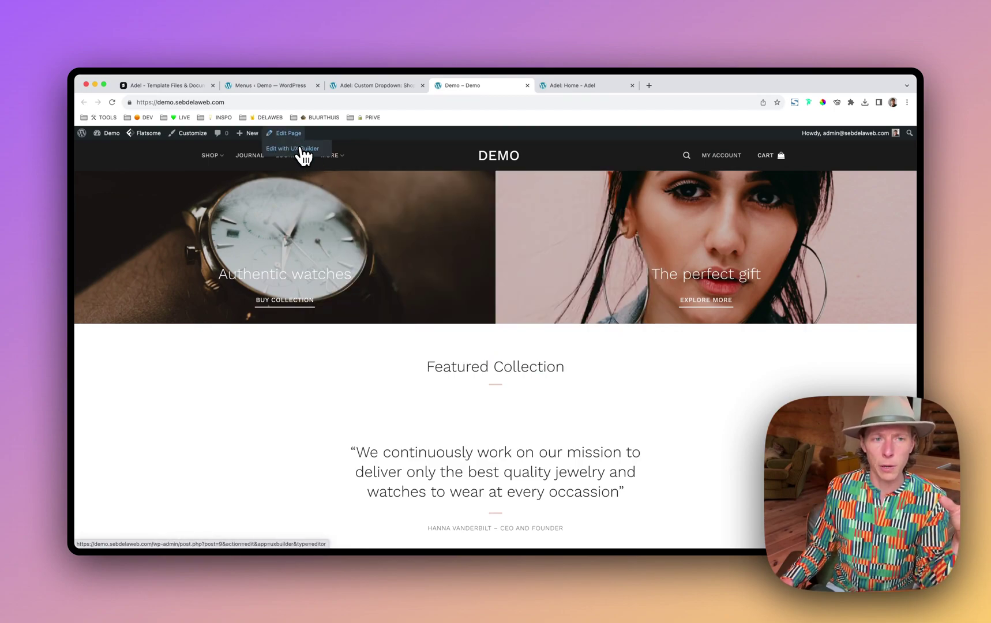
# Step: Open the home page in UX Builder, review the Top Hero section, then show the Media Library
pyautogui.click(310, 150)
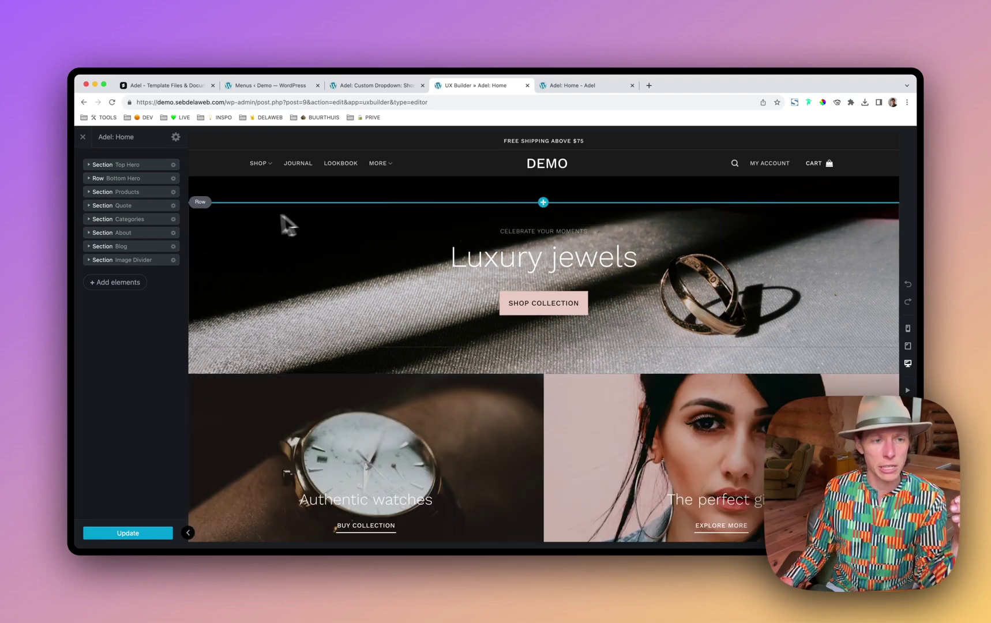
pyautogui.click(258, 202)
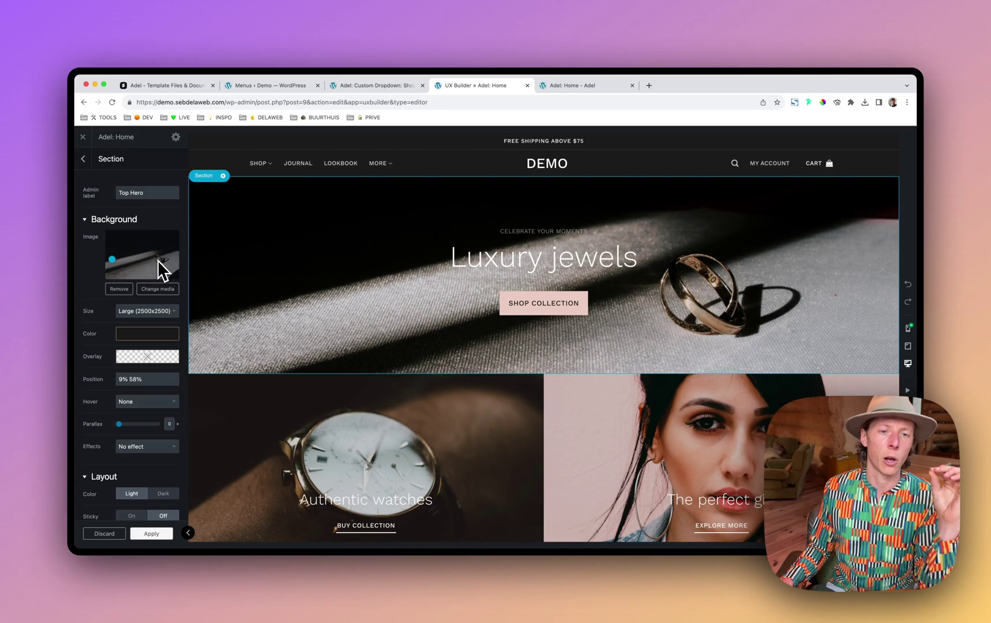
pyautogui.click(270, 85)
pyautogui.click(102, 220)
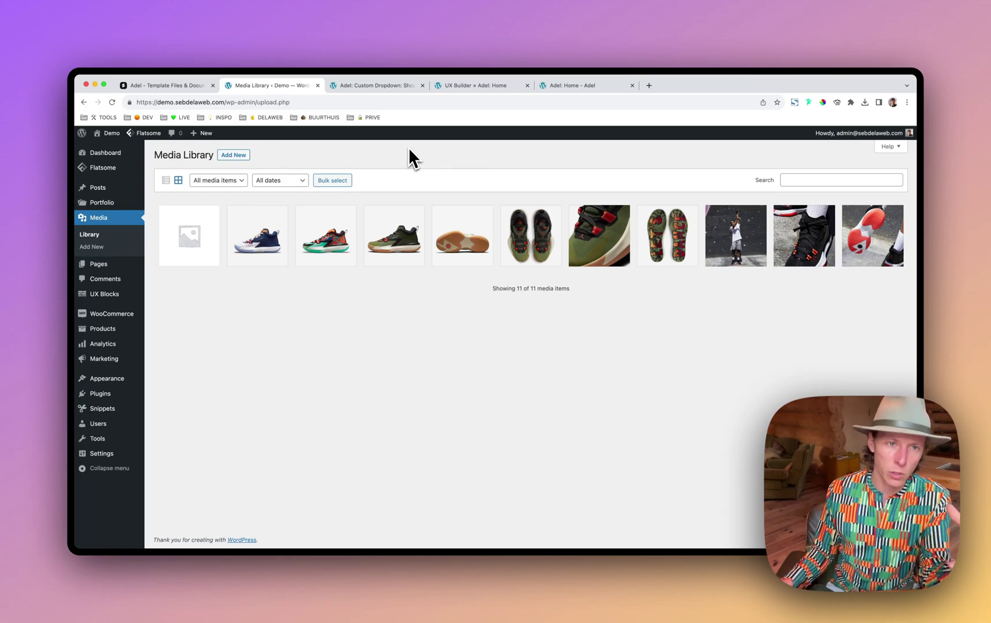
# Step: Compare the builder's home page with the original Adel homepage, then return to the Media Library
pyautogui.click(381, 89)
pyautogui.click(447, 91)
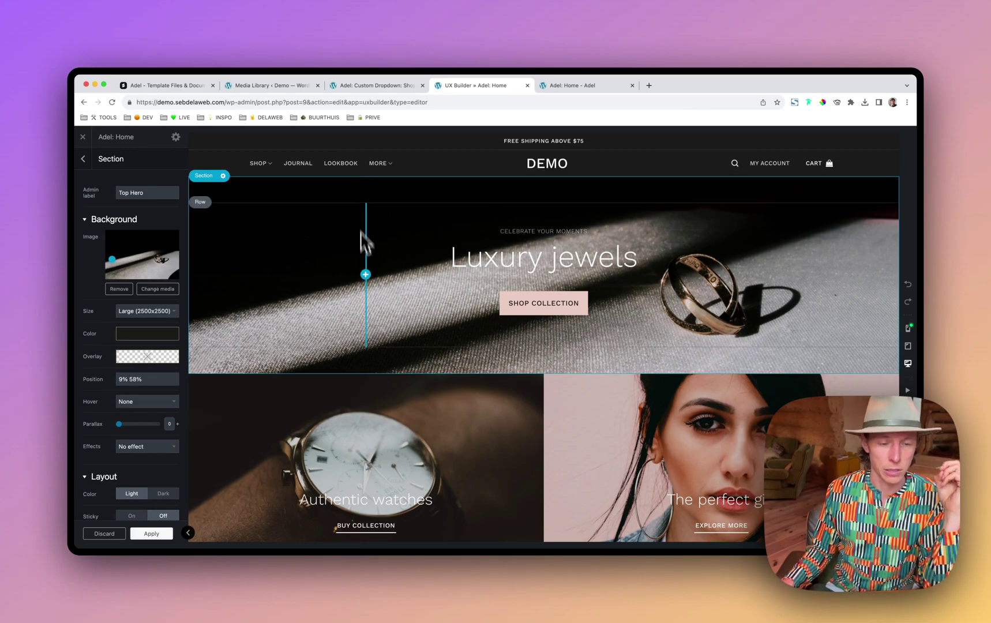
pyautogui.scroll(-10, 369, 266)
pyautogui.scroll(-15, 378, 264)
pyautogui.scroll(-5, 471, 327)
pyautogui.scroll(3, 469, 324)
pyautogui.scroll(10, 464, 323)
pyautogui.scroll(2, 464, 323)
pyautogui.click(603, 88)
pyautogui.scroll(-10, 593, 207)
pyautogui.scroll(5, 580, 239)
pyautogui.click(267, 87)
# Step: Add a new product named Test with a regular price of 79
pyautogui.moveTo(127, 330)
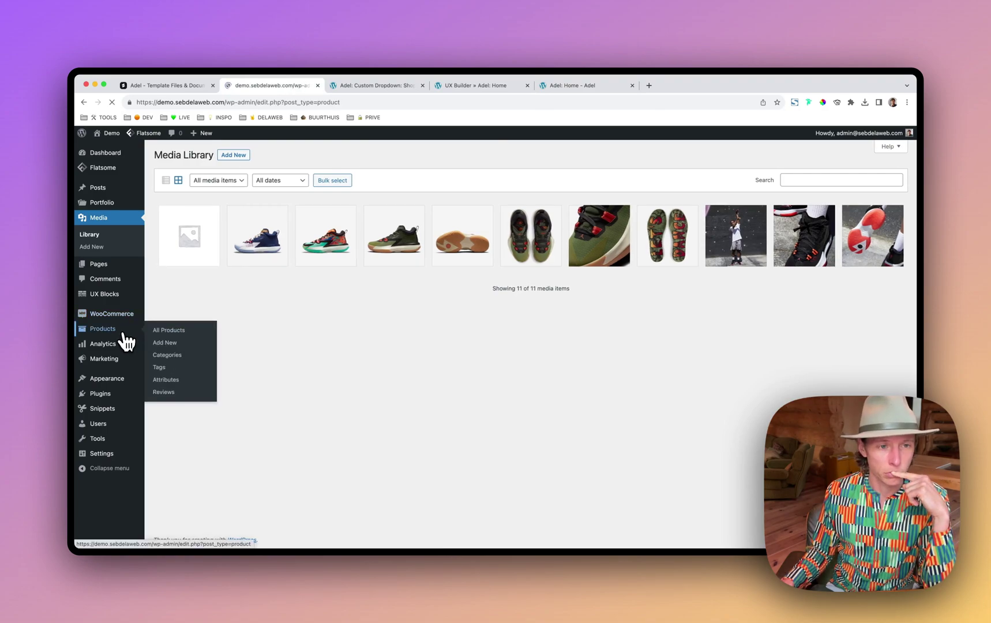
pyautogui.click(511, 489)
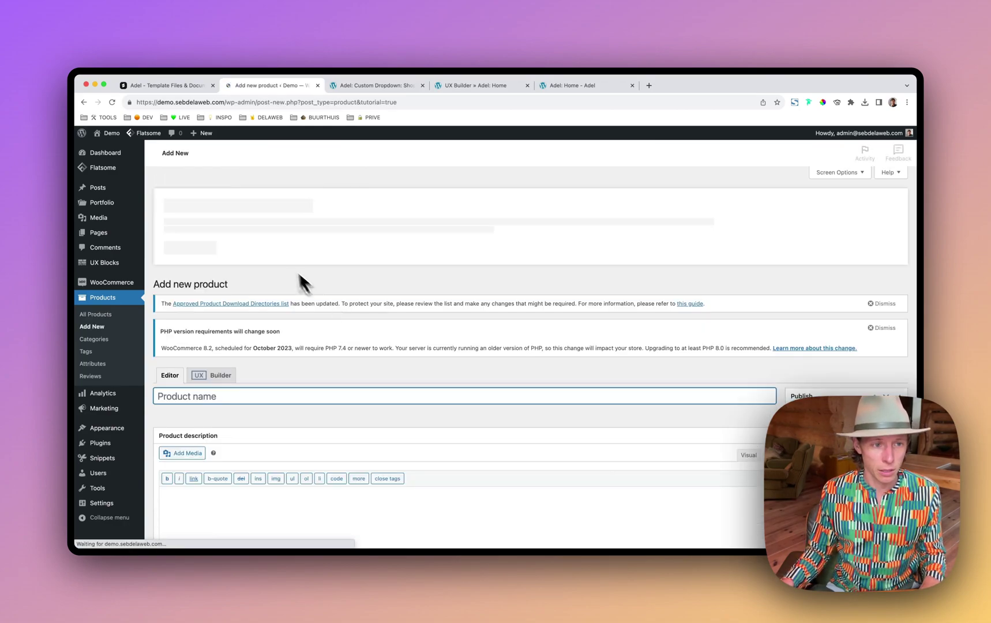
pyautogui.write('Test')
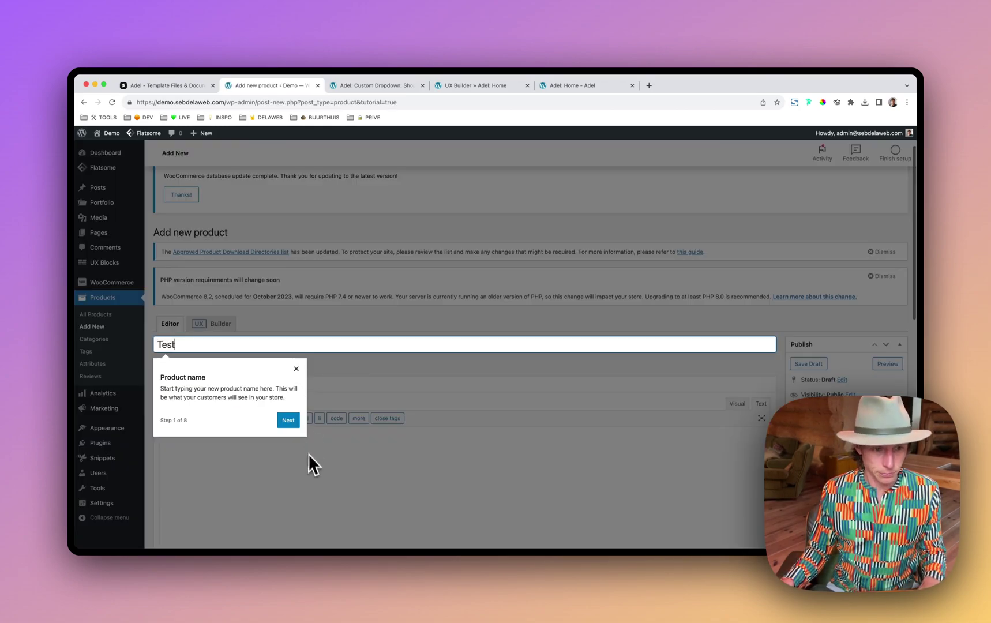
pyautogui.click(297, 369)
pyautogui.scroll(-5, 325, 420)
pyautogui.click(387, 395)
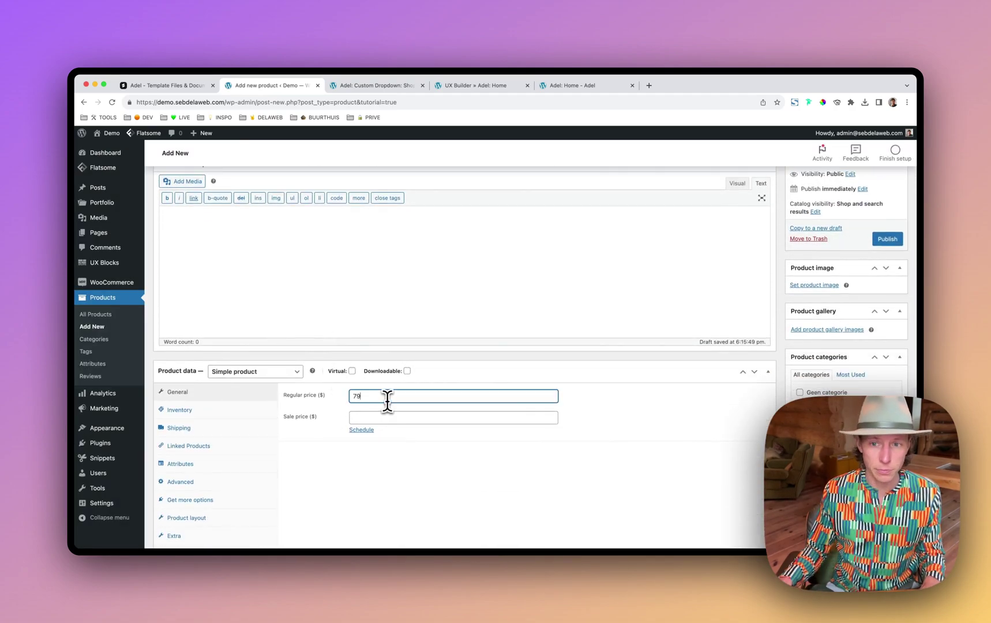
# Step: Close the Custom Dropdown and UX Builder tabs and open the Demo storefront
pyautogui.click(586, 87)
pyautogui.click(372, 85)
pyautogui.click(283, 85)
pyautogui.keyDown('super'); pyautogui.click(107, 133); pyautogui.keyUp('super')
pyautogui.click(526, 85)
pyautogui.click(528, 86)
pyautogui.click(398, 86)
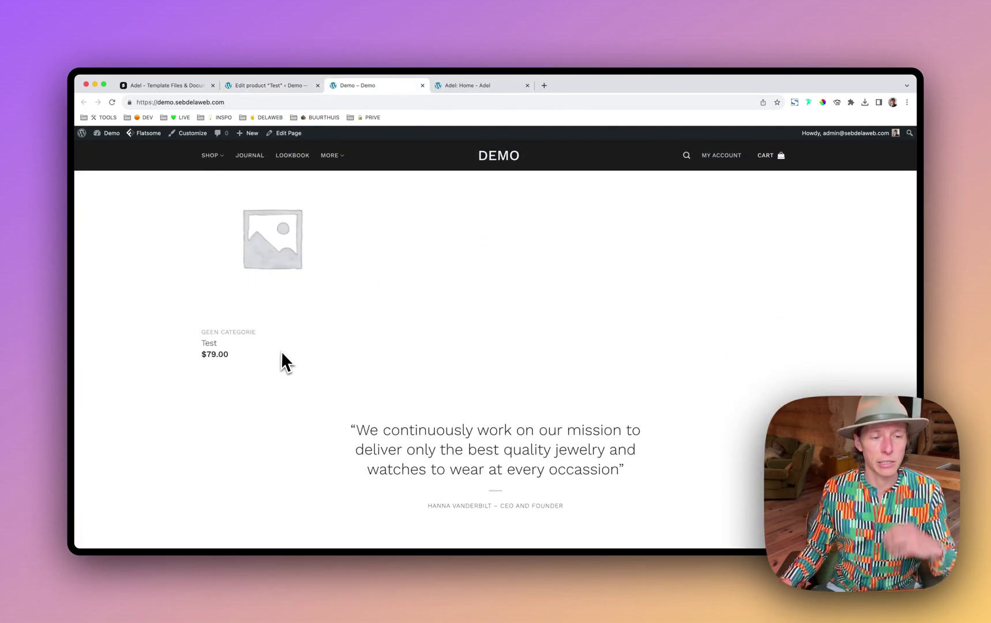
# Step: Check the Test product in the Demo's Featured Collection, then scroll the Adel homepage to its category images
pyautogui.scroll(2, 272, 294)
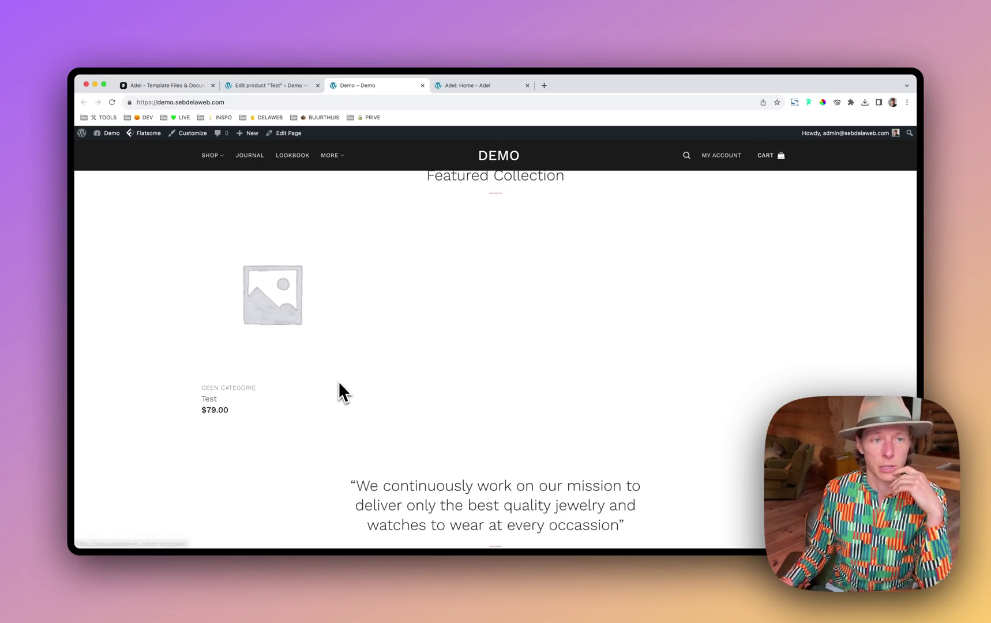
pyautogui.scroll(-2, 344, 378)
pyautogui.scroll(-8, 346, 376)
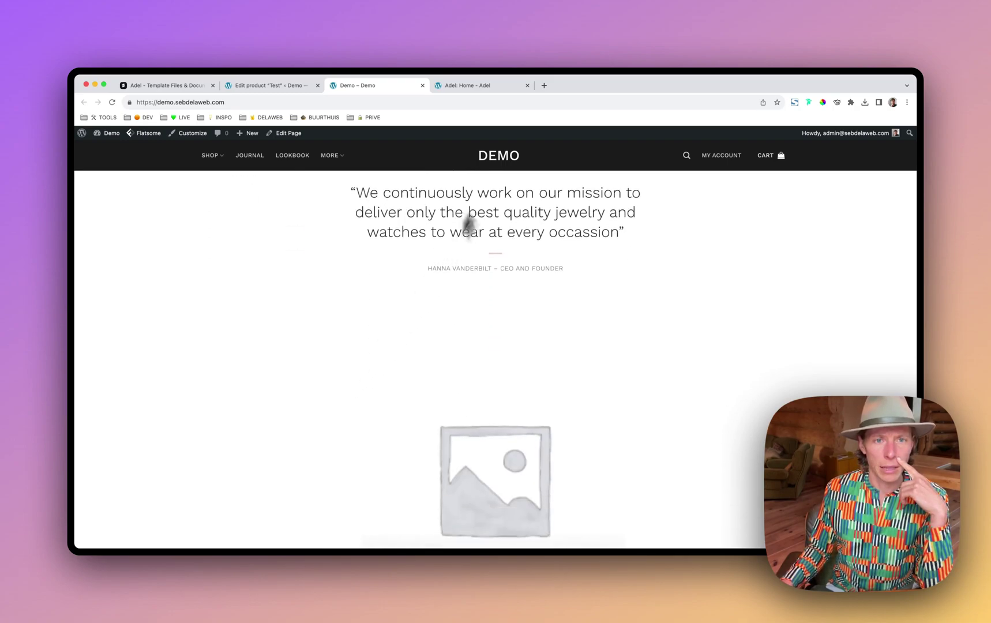
pyautogui.click(489, 87)
pyautogui.scroll(-2, 501, 282)
pyautogui.scroll(-20, 500, 283)
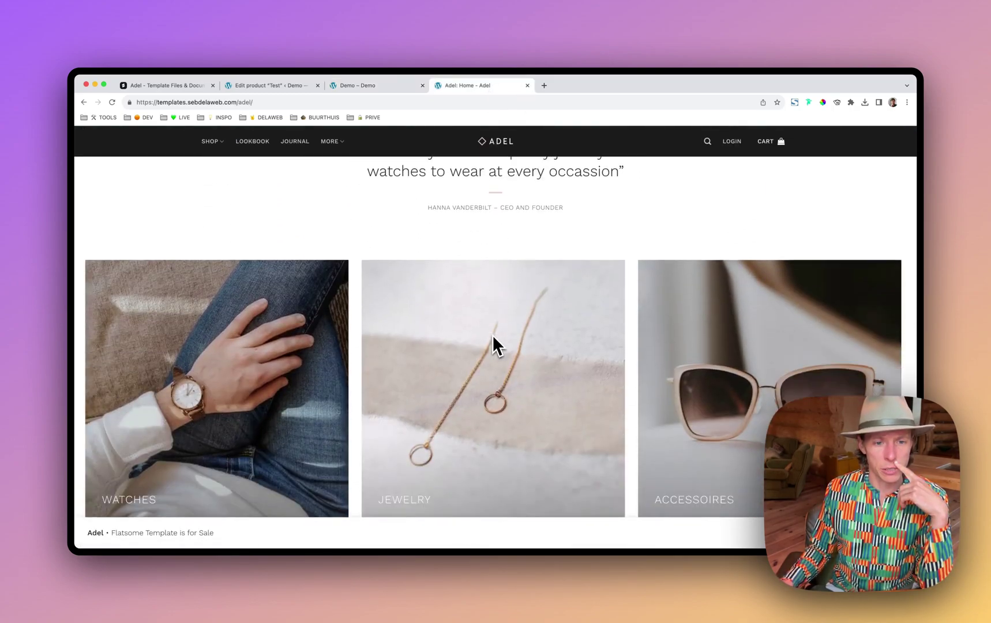
# Step: Scroll the Demo storefront to News & stories, where Test post appears without an image
pyautogui.scroll(-20, 489, 348)
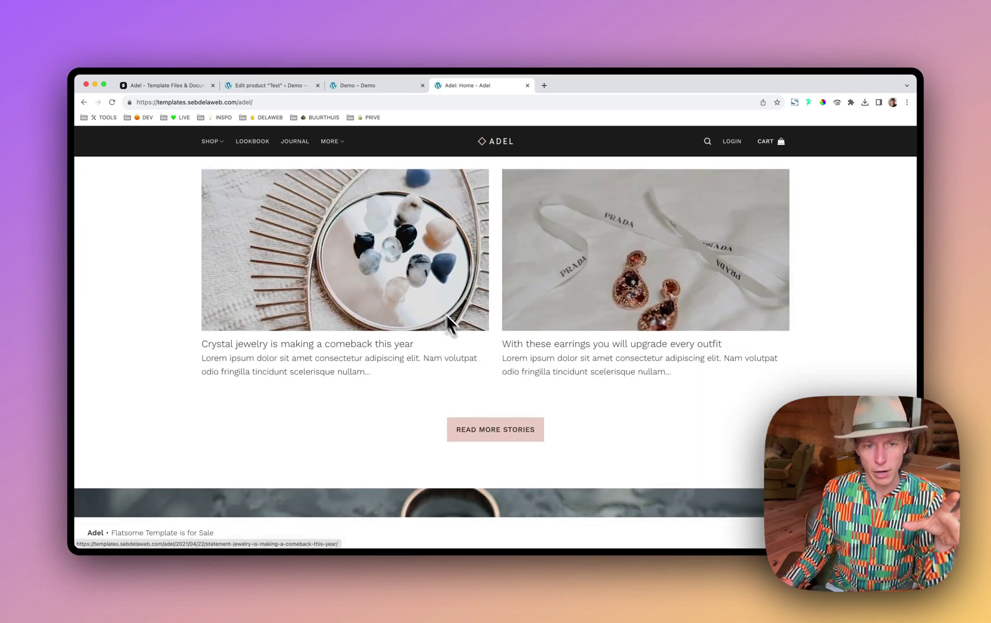
pyautogui.scroll(1, 459, 297)
pyautogui.scroll(1, 459, 298)
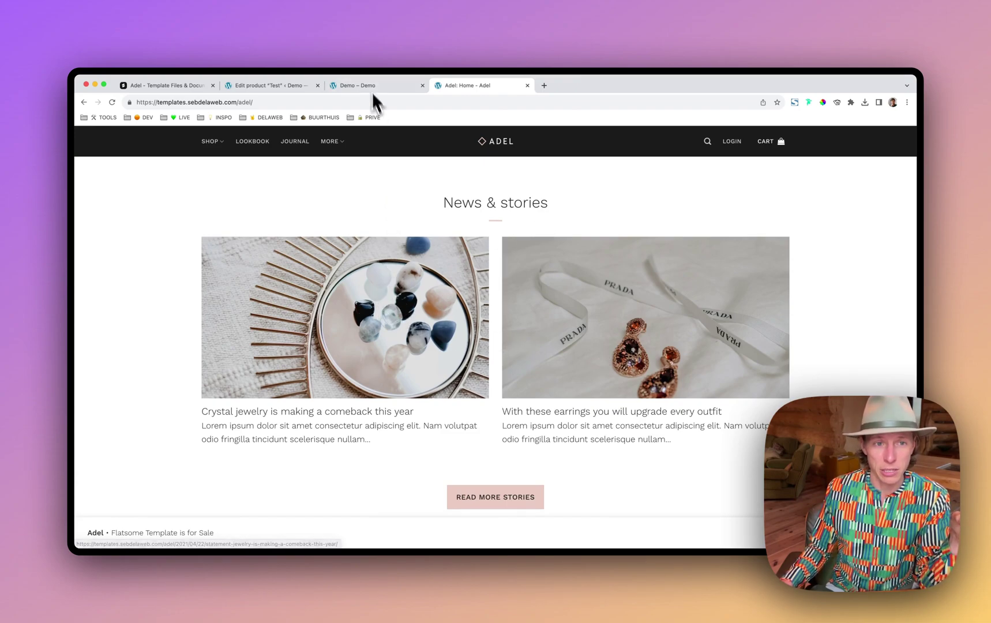
pyautogui.click(296, 86)
pyautogui.click(361, 91)
pyautogui.scroll(-15, 456, 300)
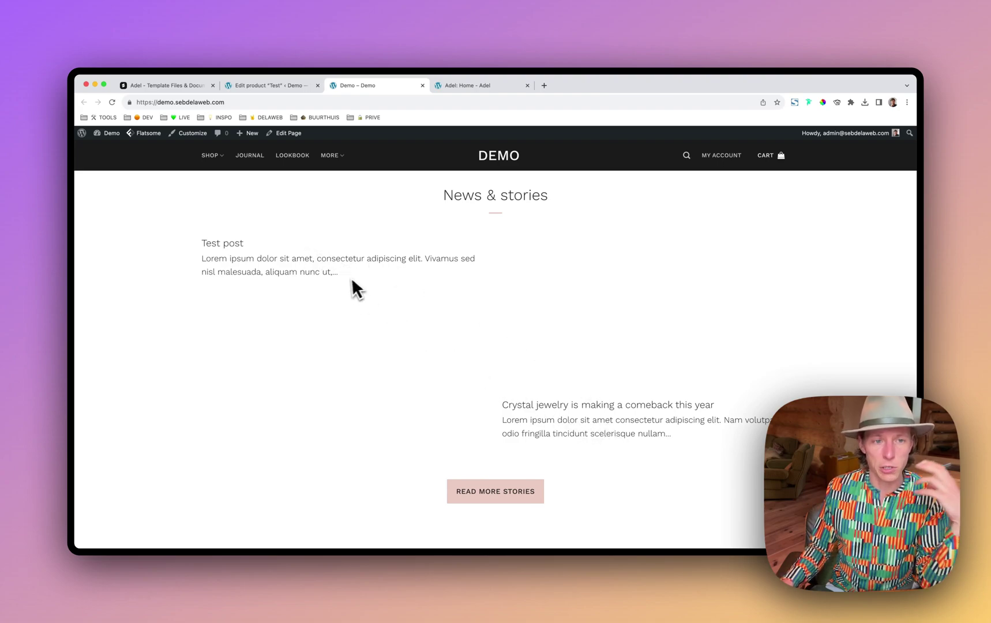
# Step: Set the red-soled sneaker photo as the Test post's featured image and update the post
pyautogui.click(271, 86)
pyautogui.click(111, 192)
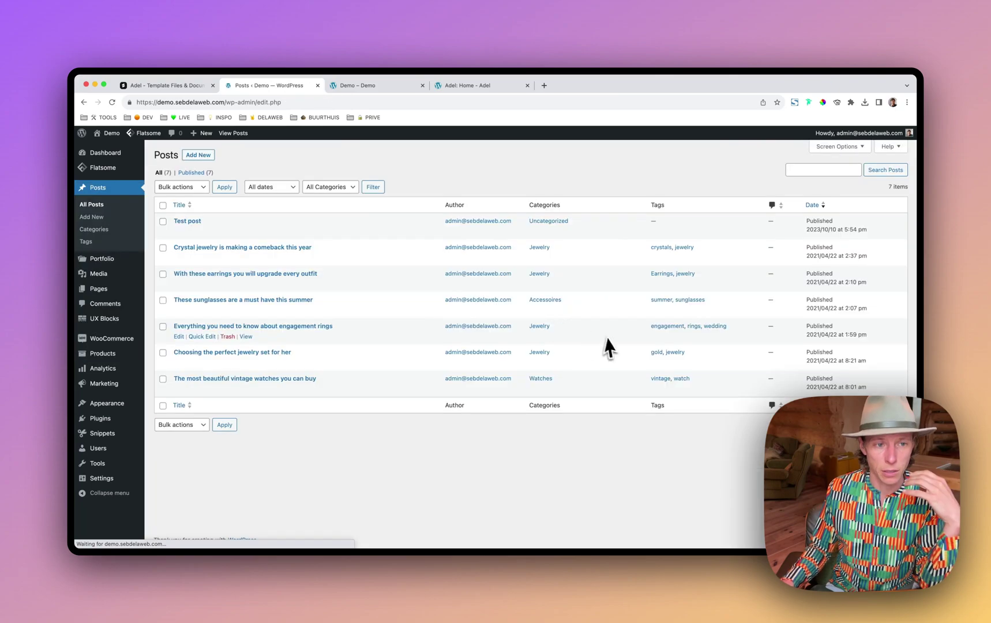
pyautogui.click(194, 224)
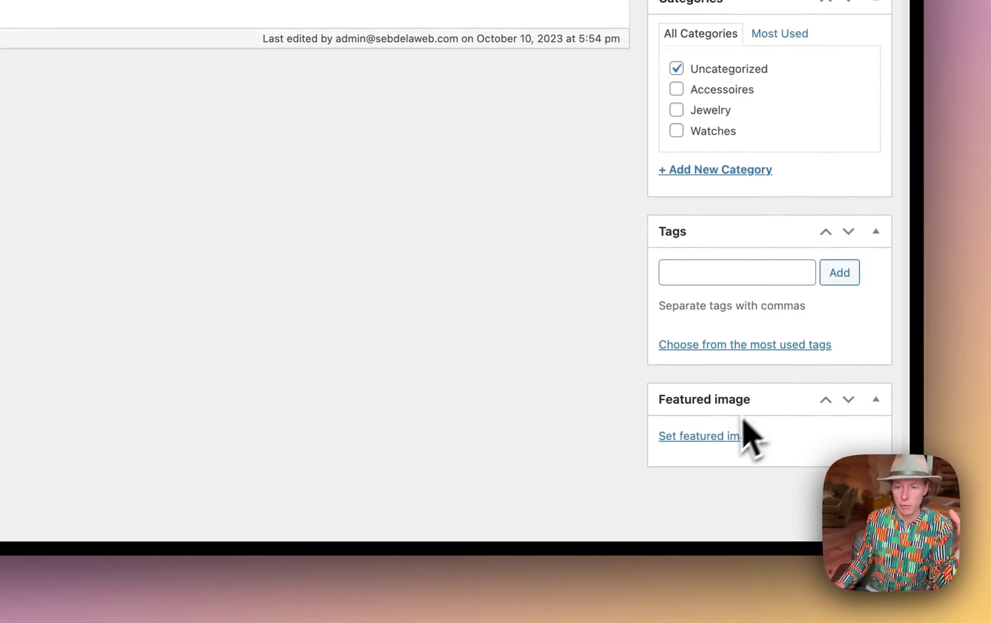
pyautogui.click(727, 436)
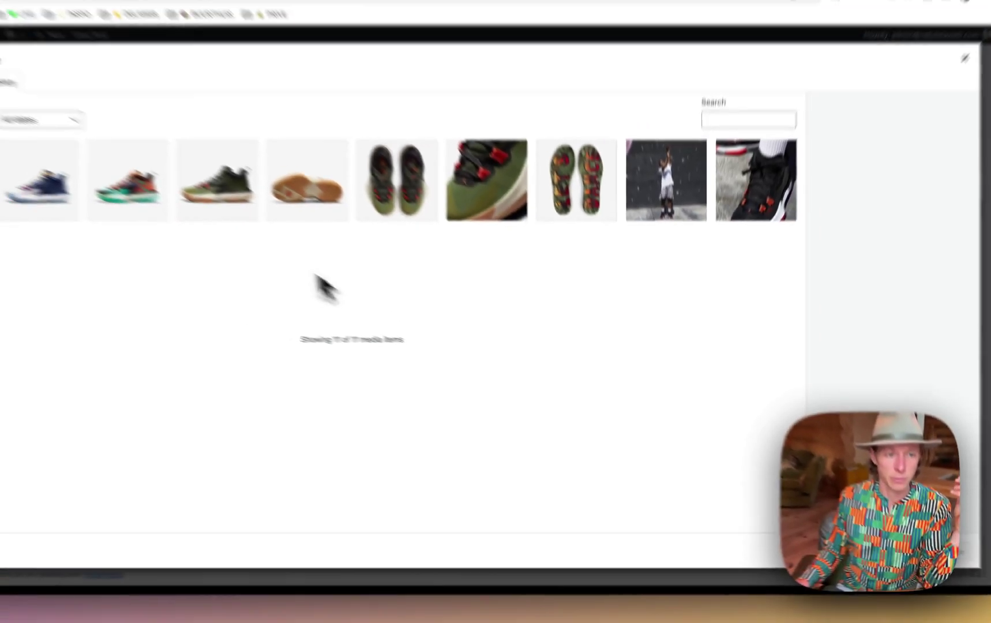
pyautogui.click(138, 306)
pyautogui.click(867, 516)
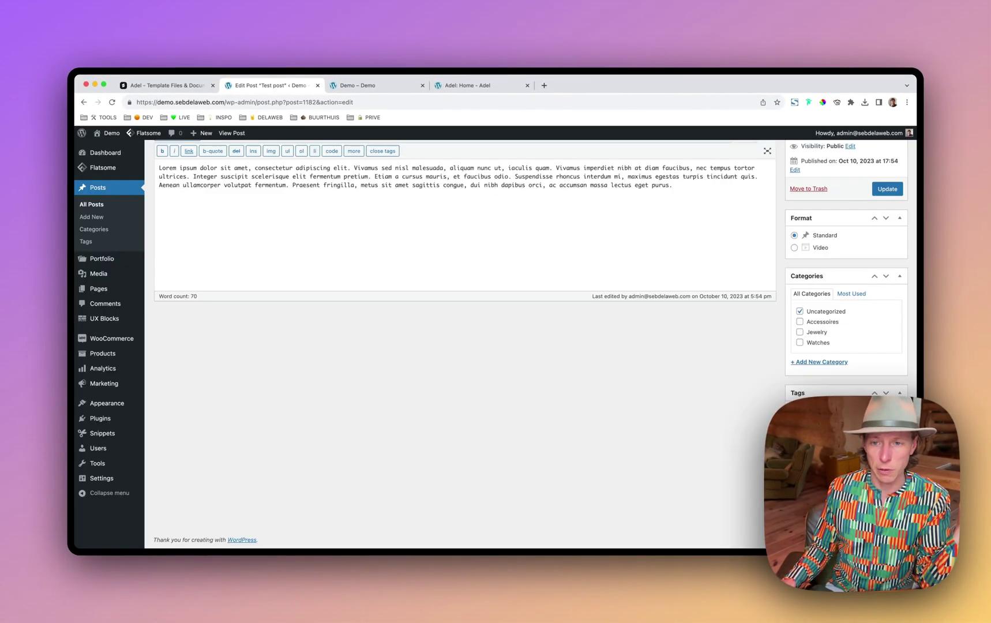
pyautogui.click(888, 188)
# Step: Check the Test post in News & stories, then return to the Adel template files page
pyautogui.click(404, 86)
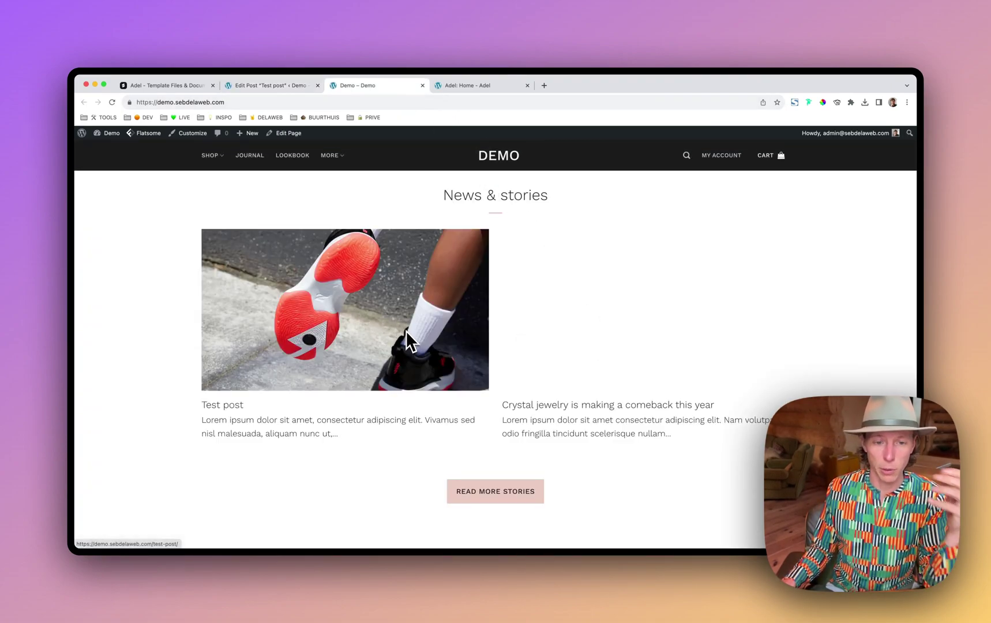
pyautogui.scroll(-5, 406, 331)
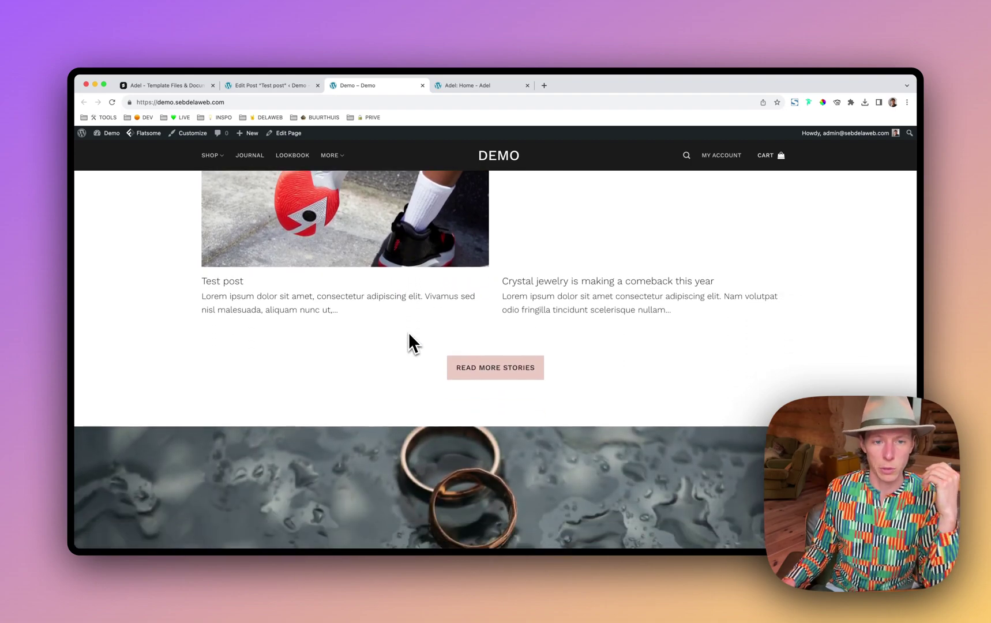
pyautogui.scroll(-6, 408, 333)
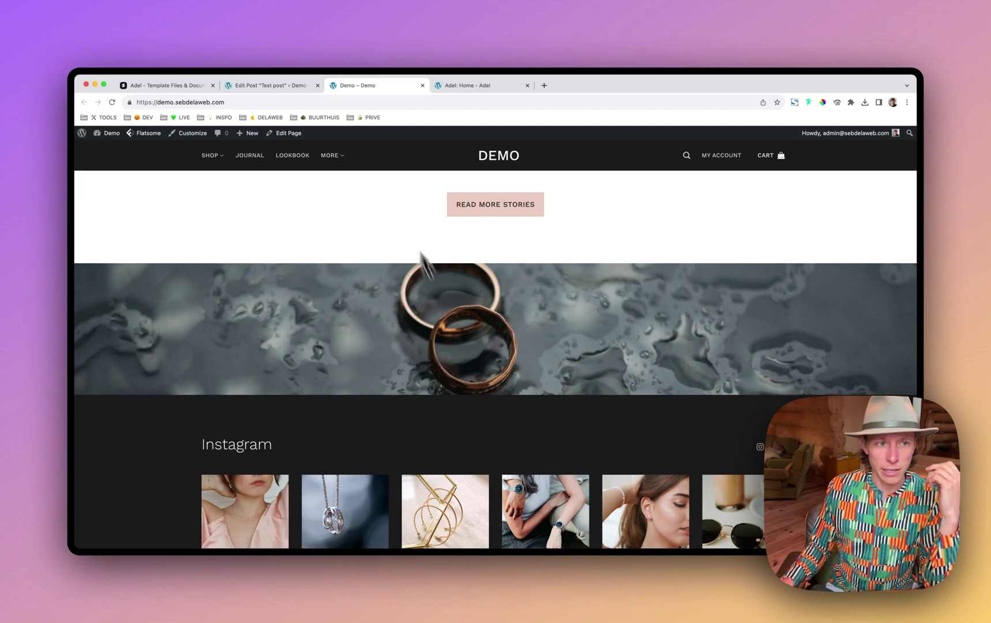
pyautogui.click(194, 87)
pyautogui.scroll(-3, 815, 330)
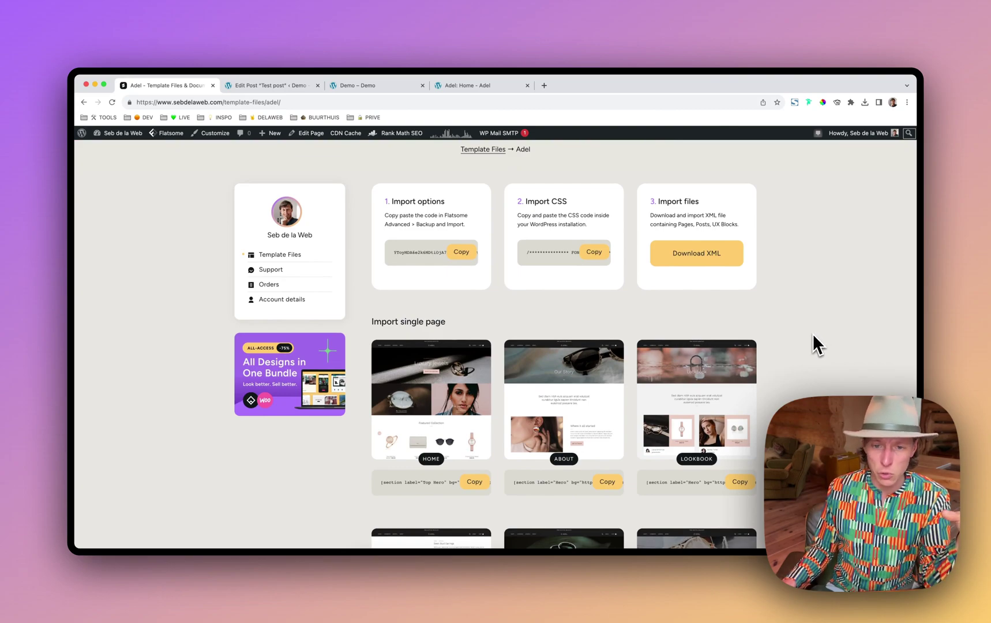
# Step: Copy the Adel About page layout code from the template files page
pyautogui.scroll(-3, 815, 336)
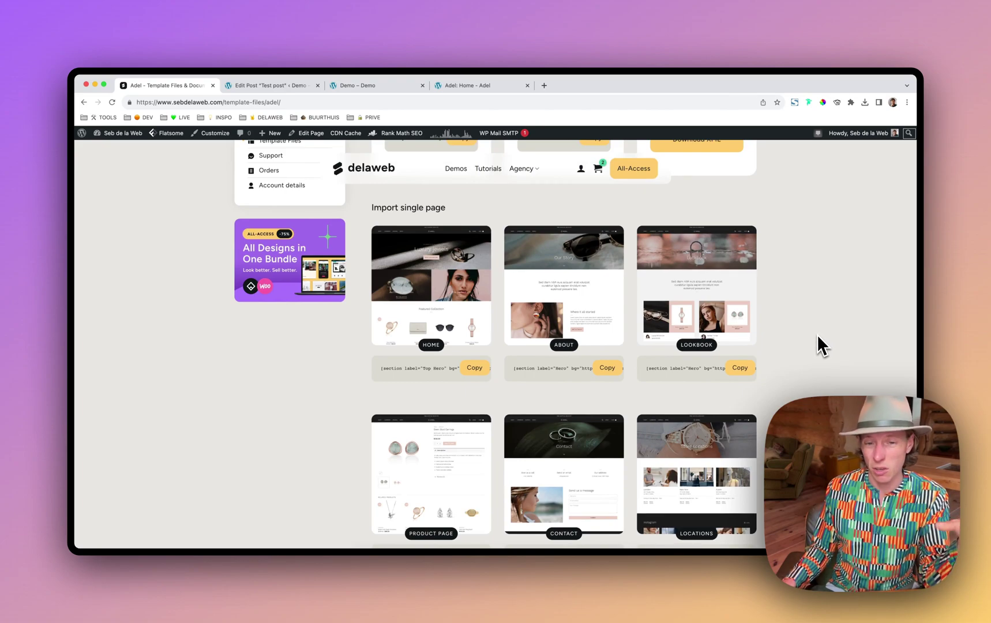
pyautogui.scroll(-2, 779, 369)
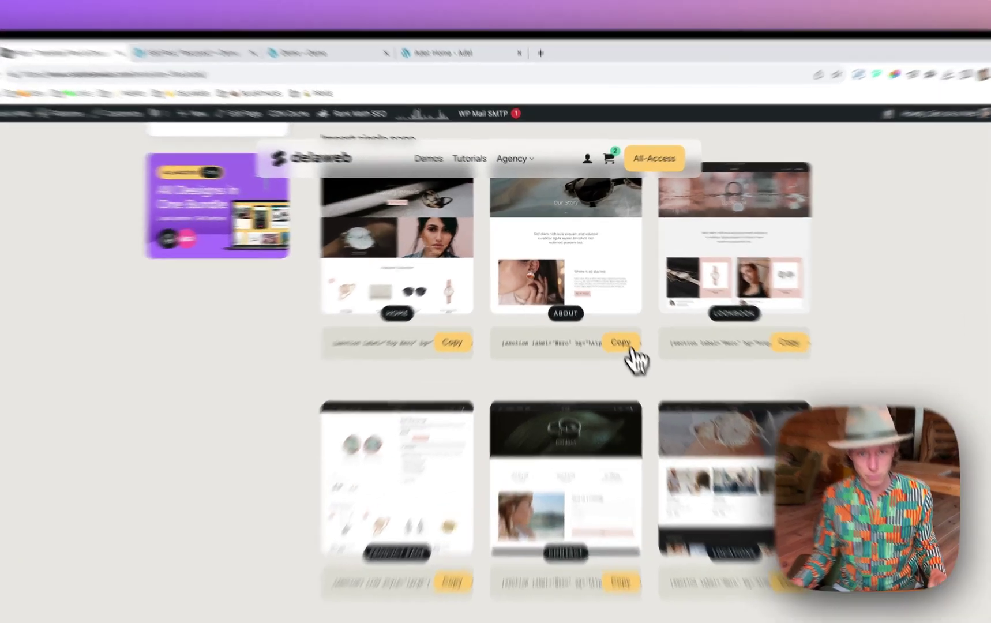
pyautogui.click(607, 313)
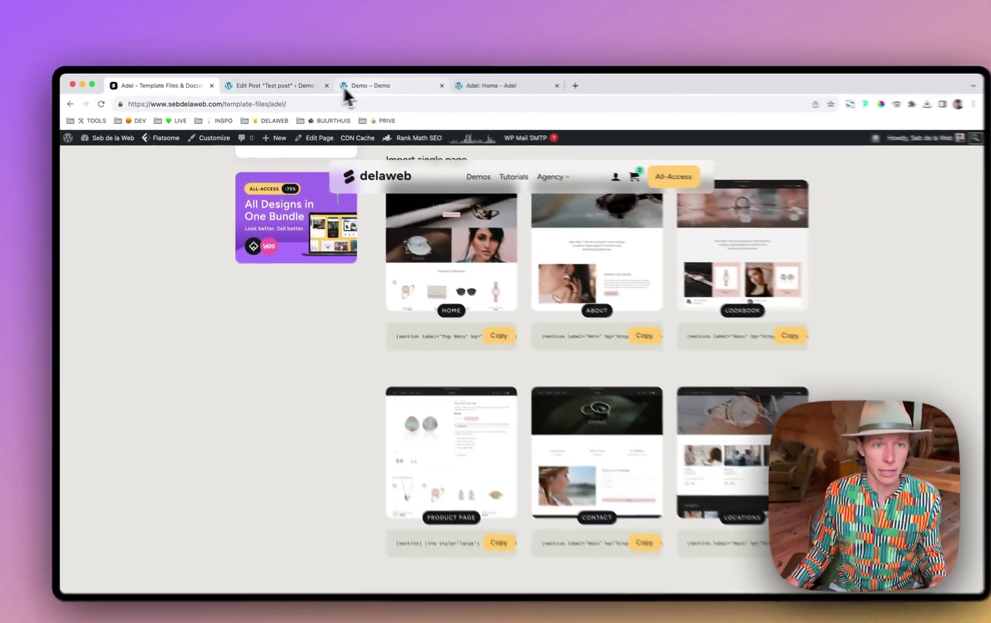
# Step: On the Demo site, publish a new page titled 'Test' and open it in UX Builder
pyautogui.click(456, 87)
pyautogui.moveTo(252, 135)
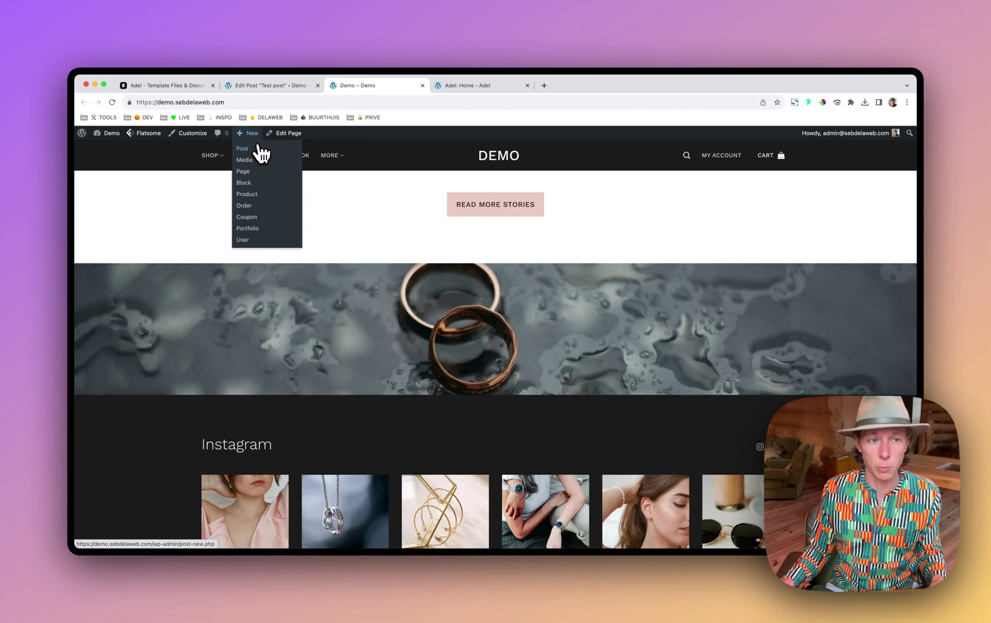
pyautogui.click(253, 173)
pyautogui.write('Test')
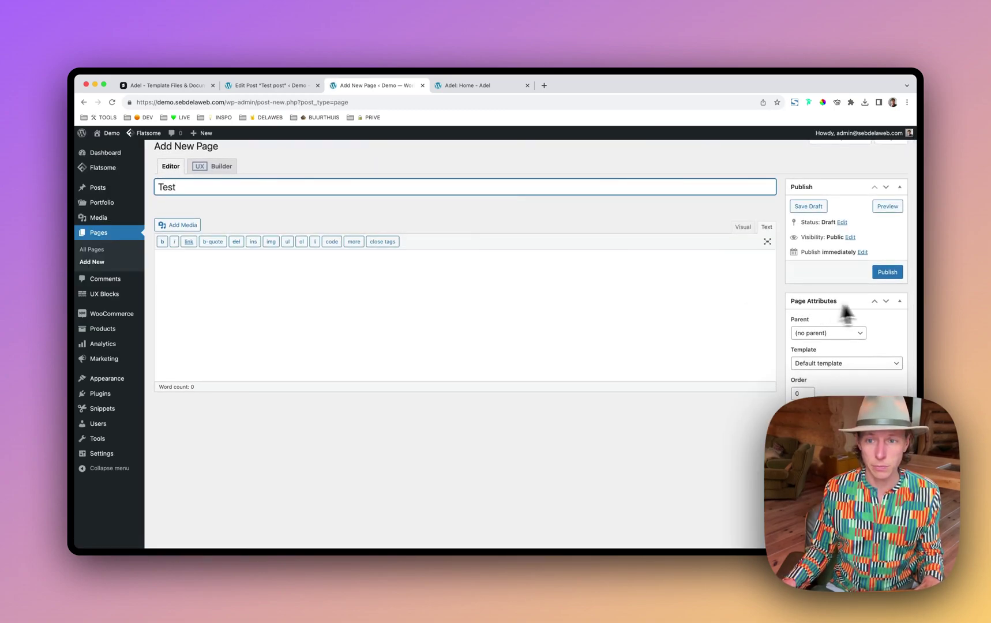
pyautogui.click(889, 271)
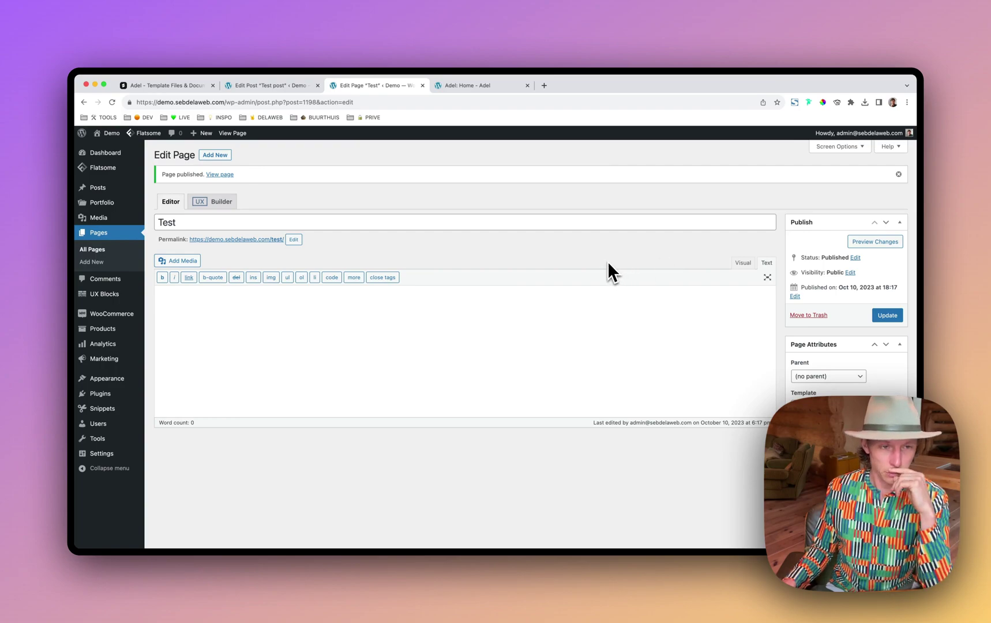
pyautogui.click(220, 211)
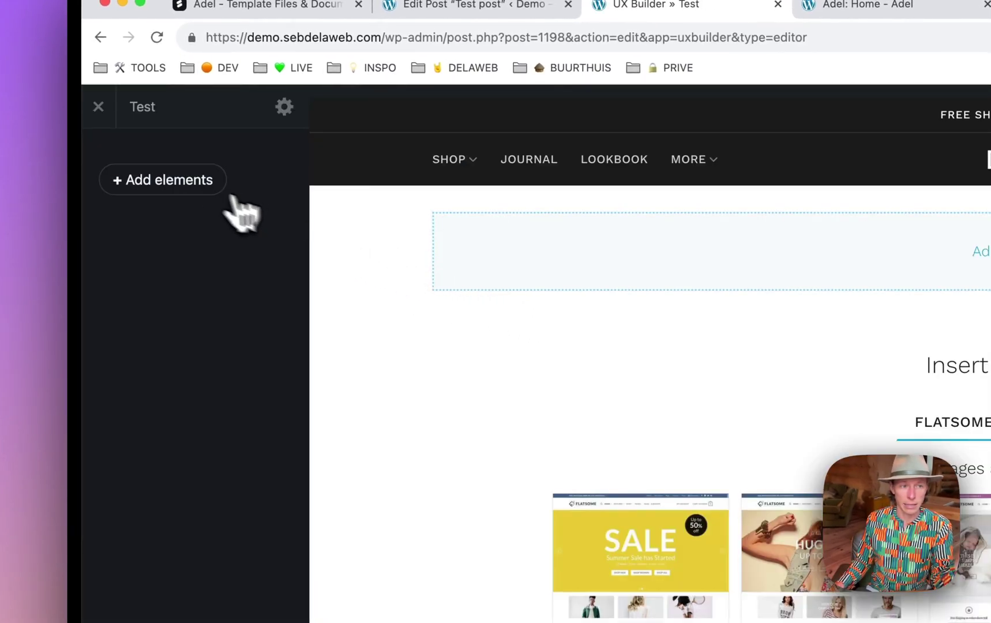
# Step: Import the copied Adel About shortcode into the Test page via the Import tab
pyautogui.click(196, 184)
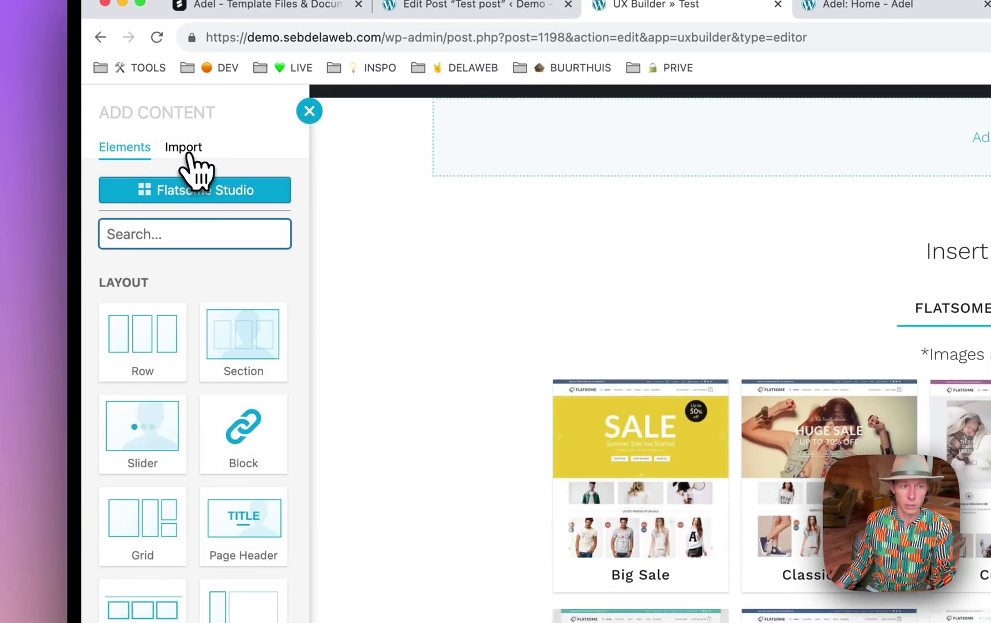
pyautogui.click(185, 149)
pyautogui.click(201, 224)
pyautogui.press('super+v')
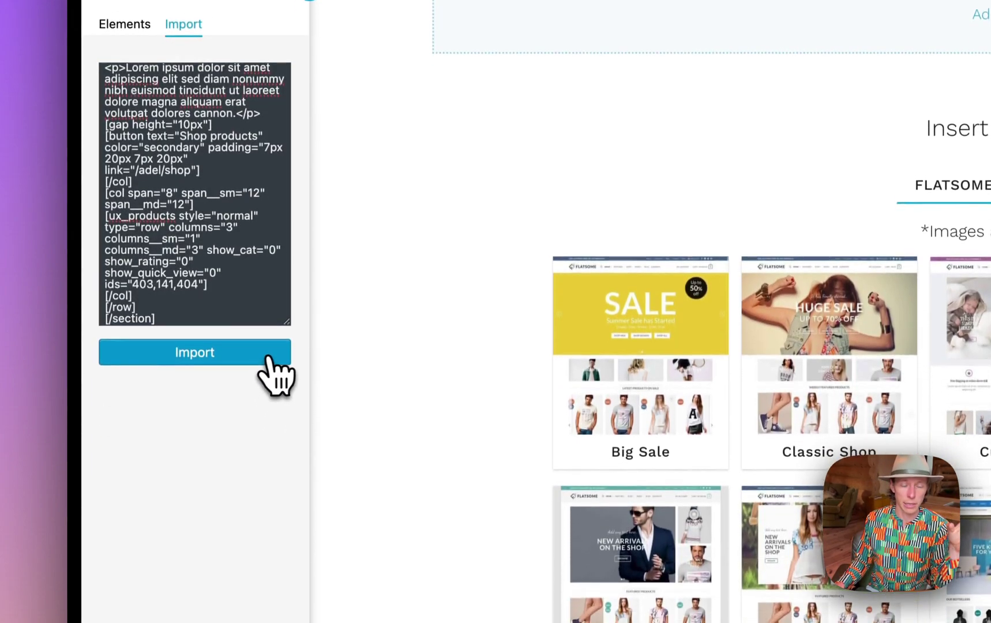
pyautogui.click(264, 480)
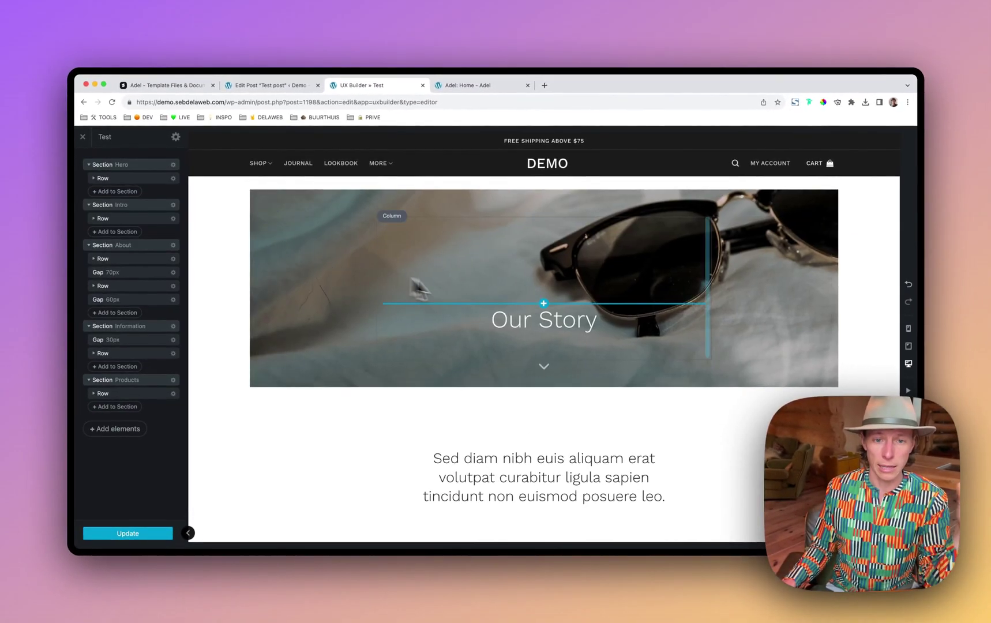
pyautogui.scroll(-5, 519, 320)
pyautogui.scroll(-5, 525, 314)
pyautogui.scroll(15, 525, 321)
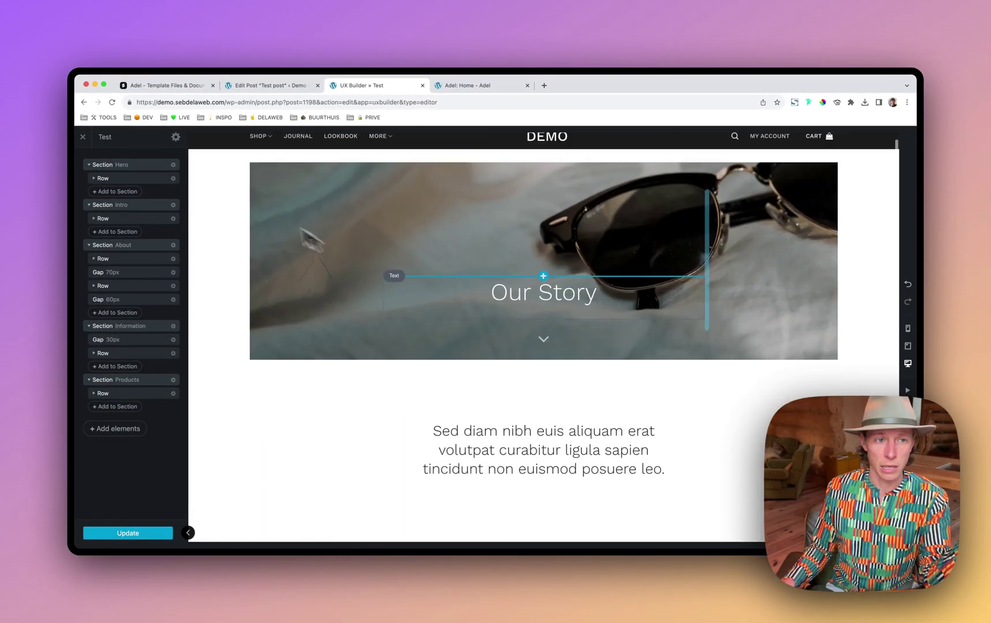
# Step: Set the page's template to Page - Full Width in Post settings
pyautogui.click(176, 137)
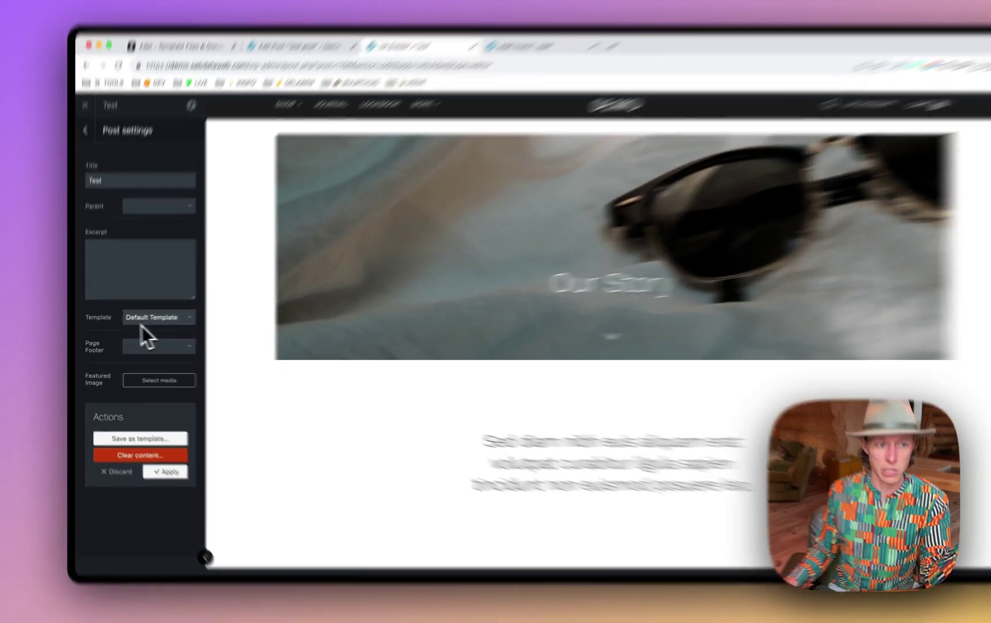
pyautogui.click(144, 322)
pyautogui.click(158, 342)
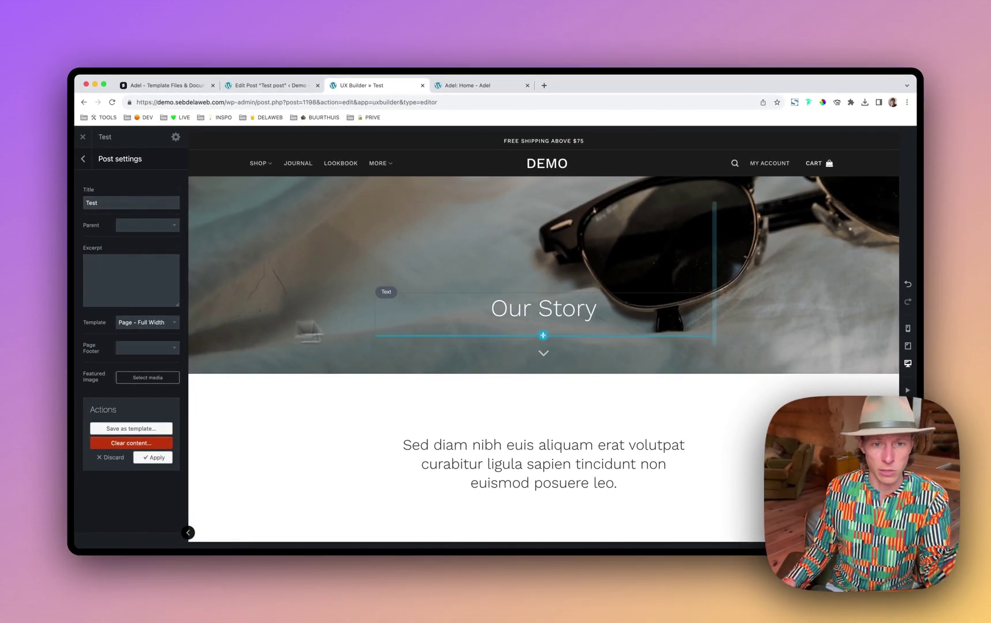
pyautogui.scroll(-20, 428, 321)
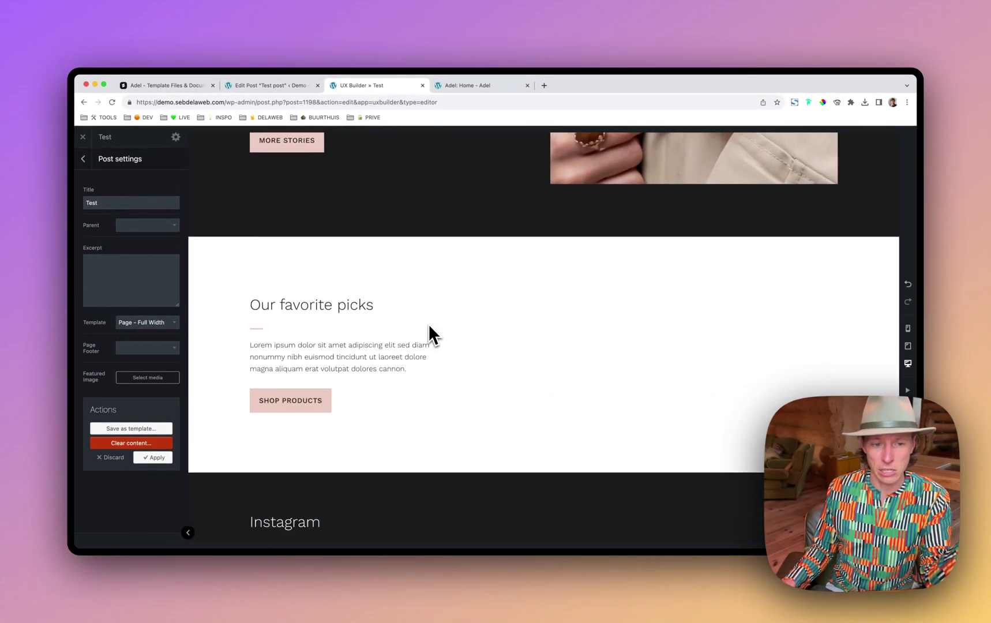
pyautogui.scroll(-5, 428, 324)
# Step: Select the Products element in the Our favorite picks section and open its settings
pyautogui.scroll(4, 430, 324)
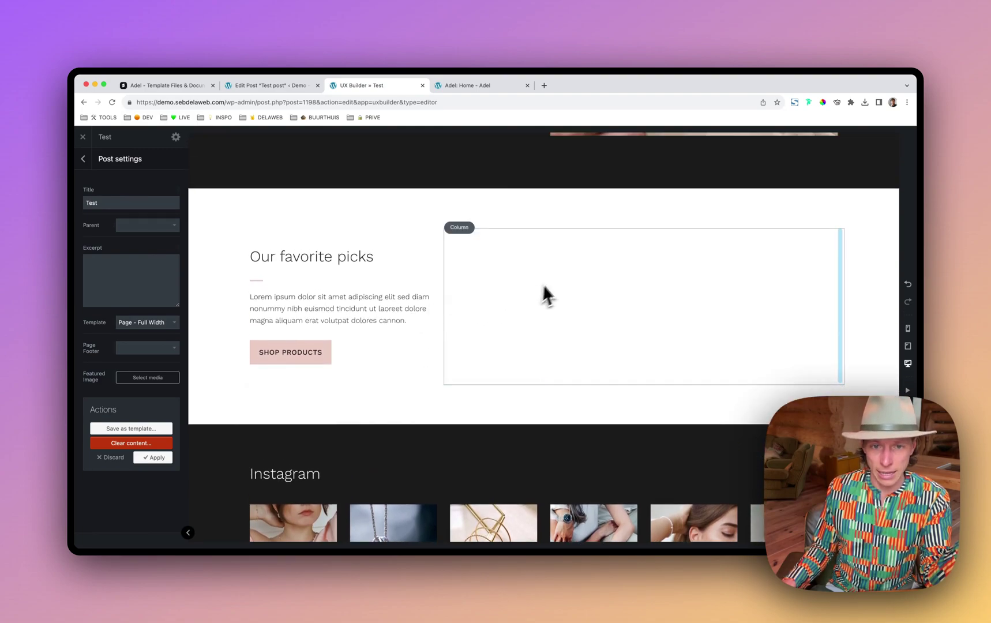
pyautogui.click(530, 299)
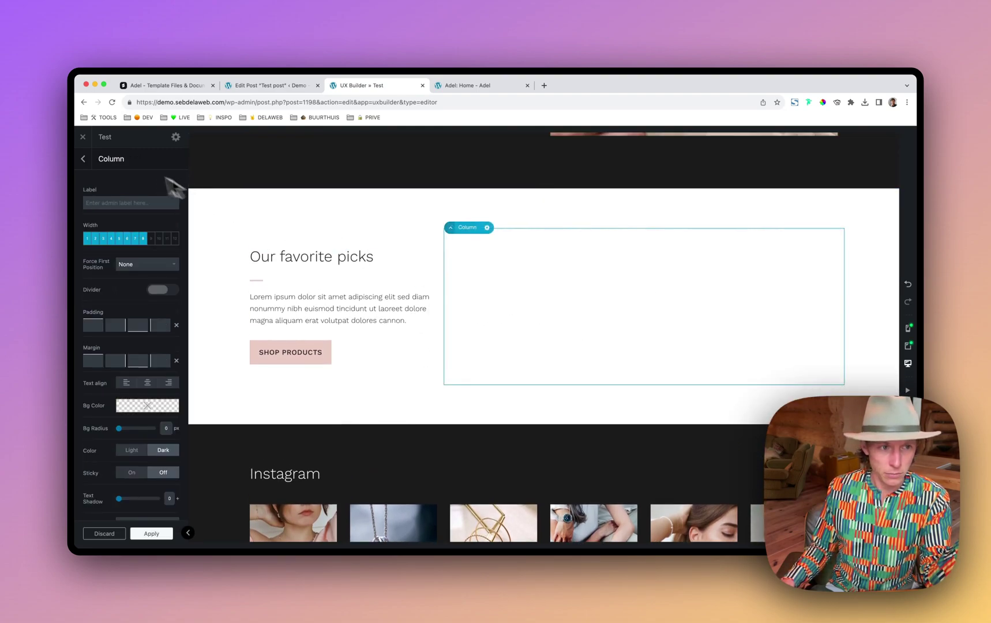
pyautogui.click(84, 159)
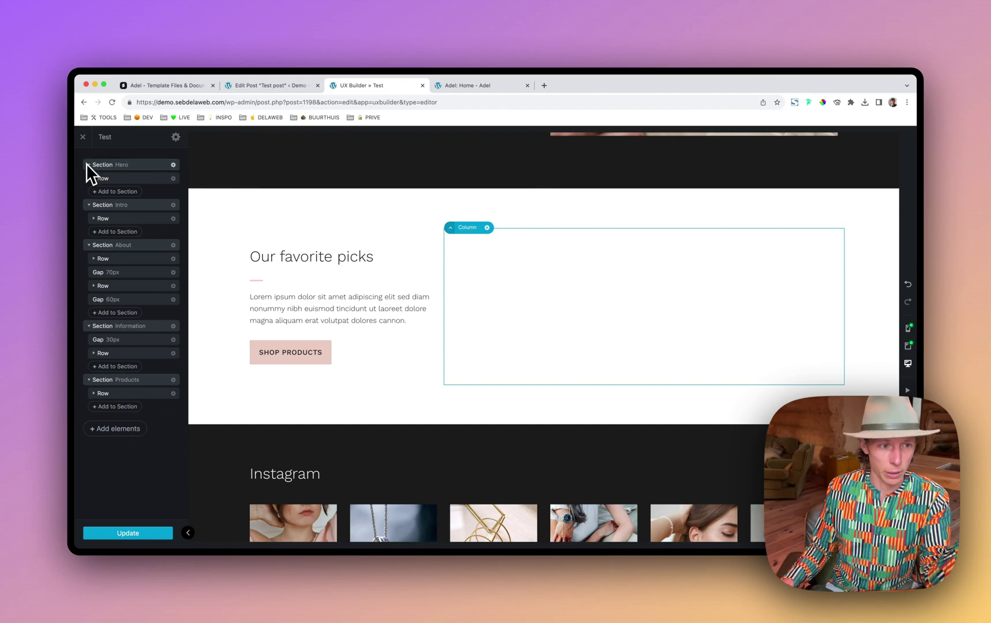
pyautogui.click(204, 294)
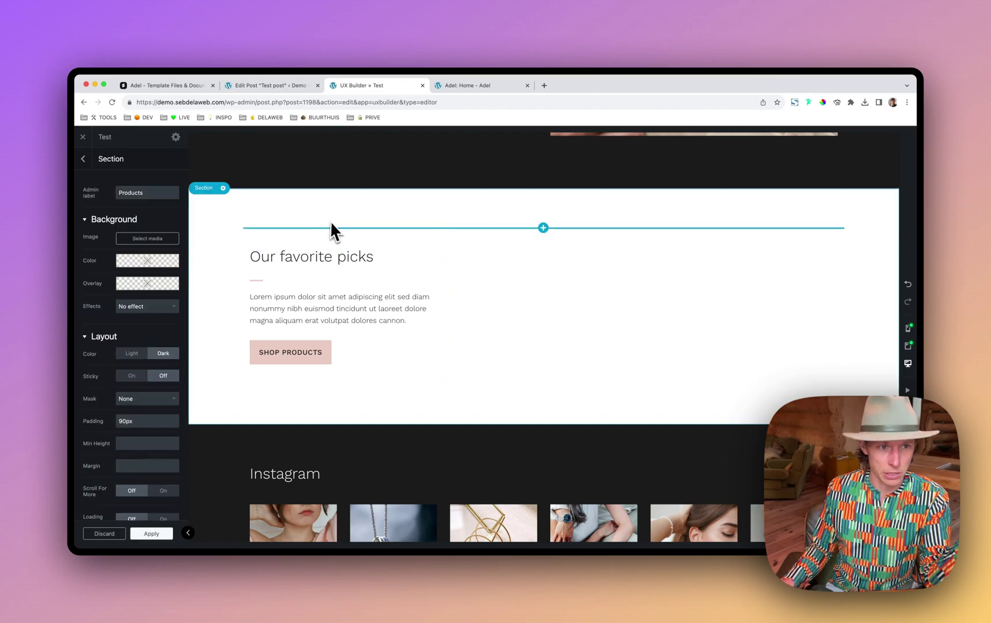
pyautogui.click(83, 160)
pyautogui.click(98, 393)
pyautogui.click(123, 421)
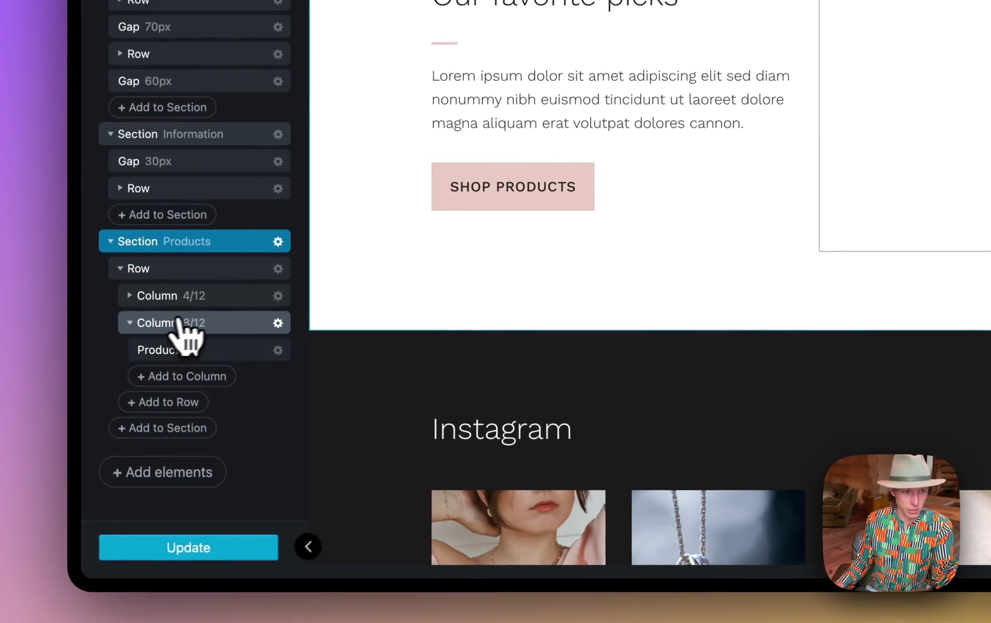
pyautogui.click(189, 349)
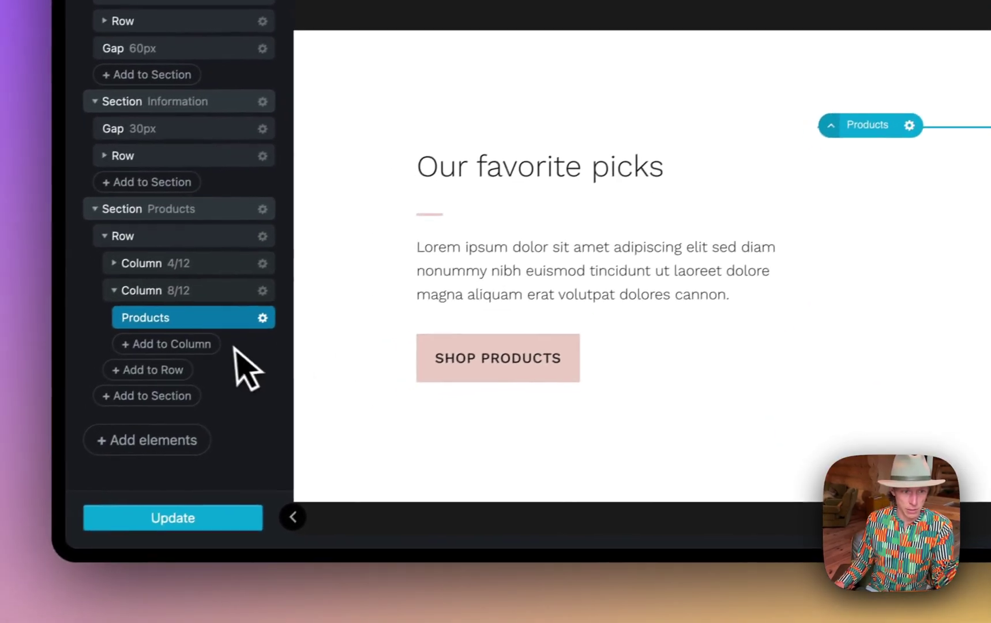
pyautogui.click(232, 317)
# Step: Add and then remove the Test post in Custom Posts, leaving it empty, and apply
pyautogui.scroll(-5, 171, 316)
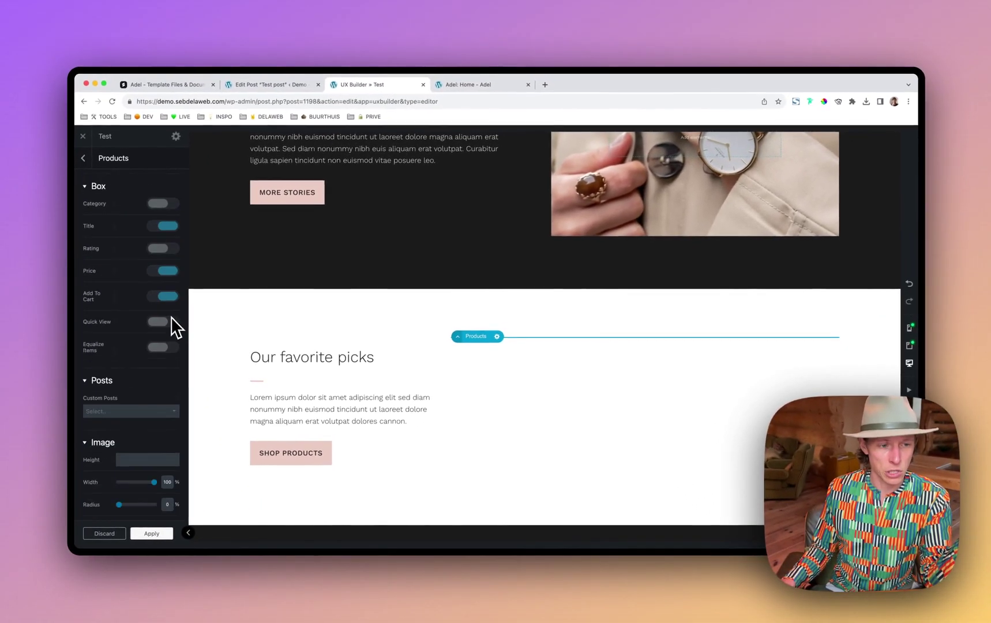
pyautogui.scroll(-2, 159, 334)
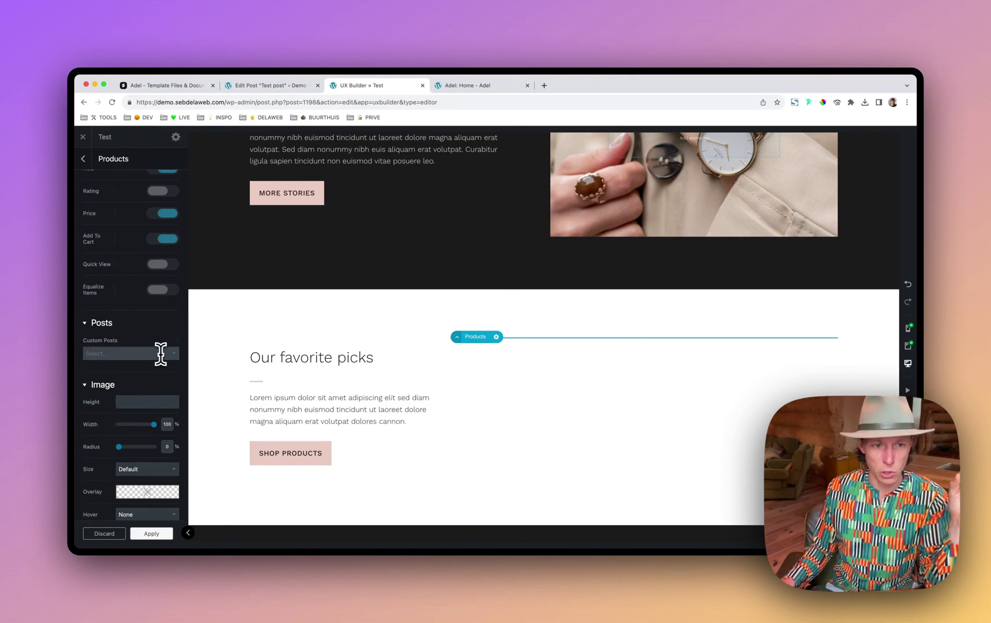
pyautogui.click(161, 354)
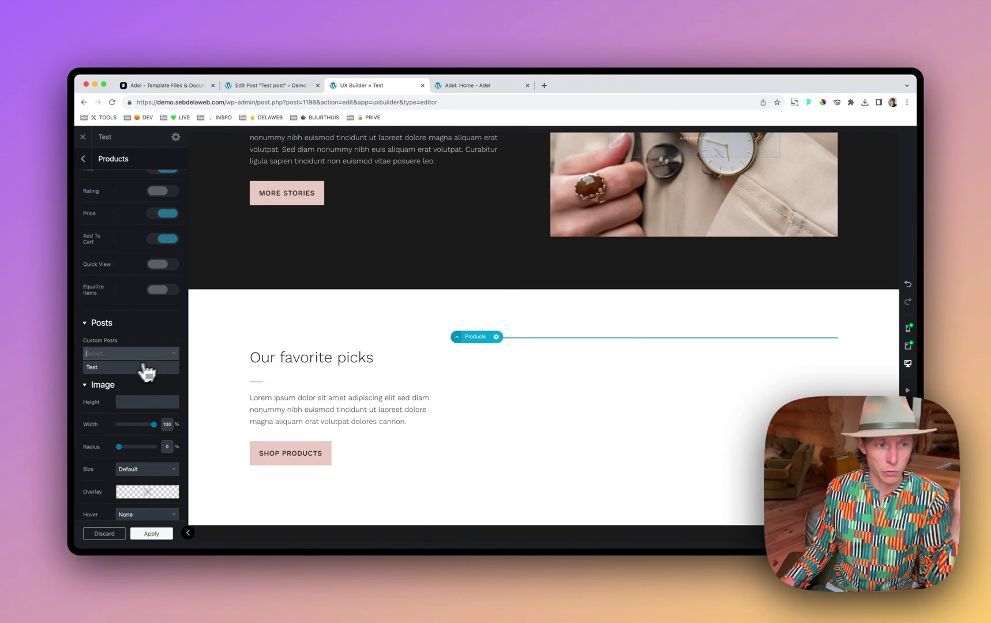
pyautogui.click(108, 368)
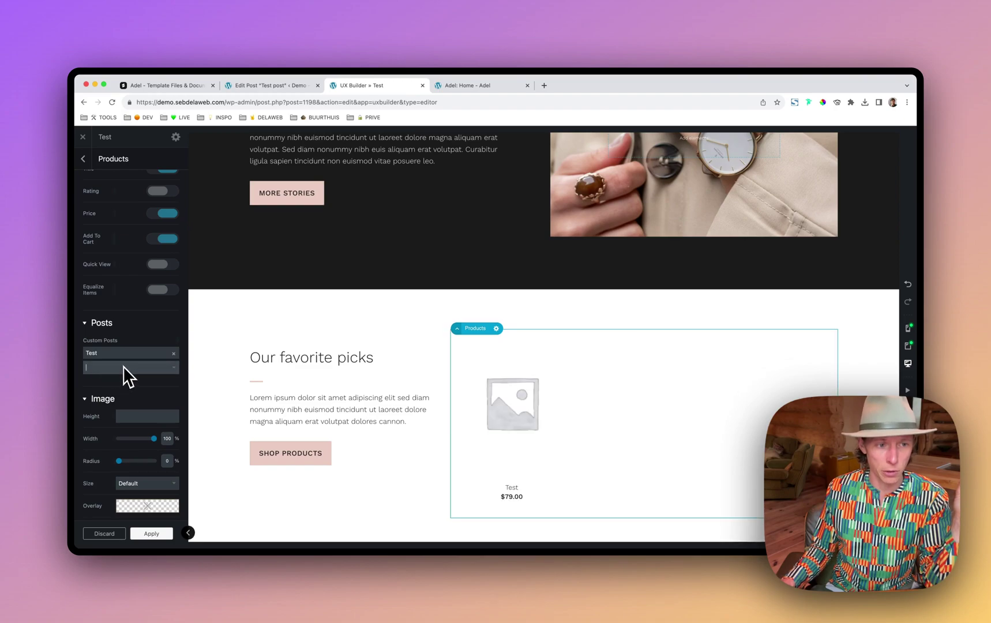
pyautogui.click(174, 354)
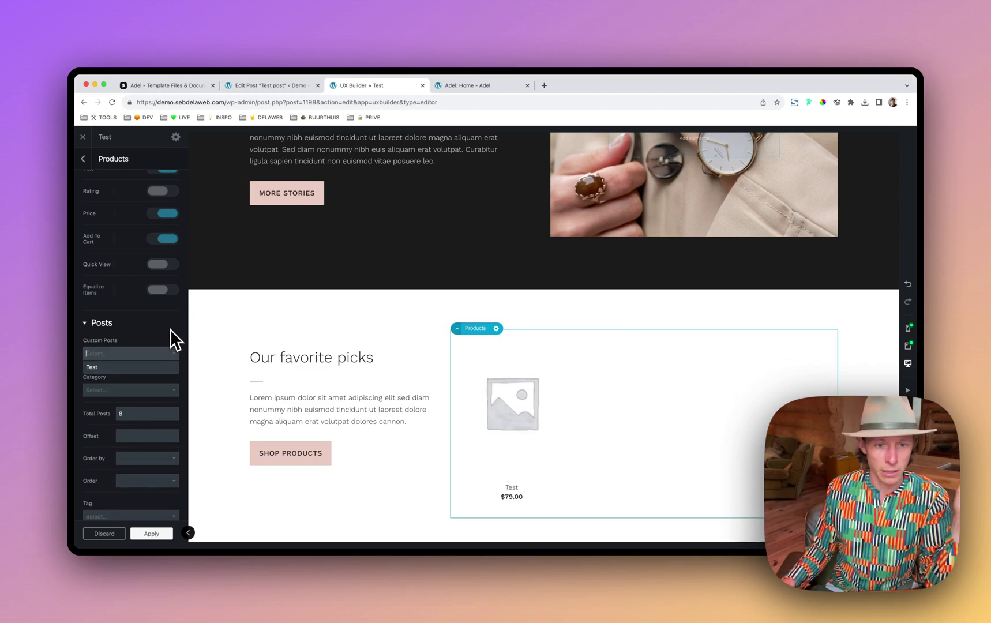
pyautogui.click(171, 329)
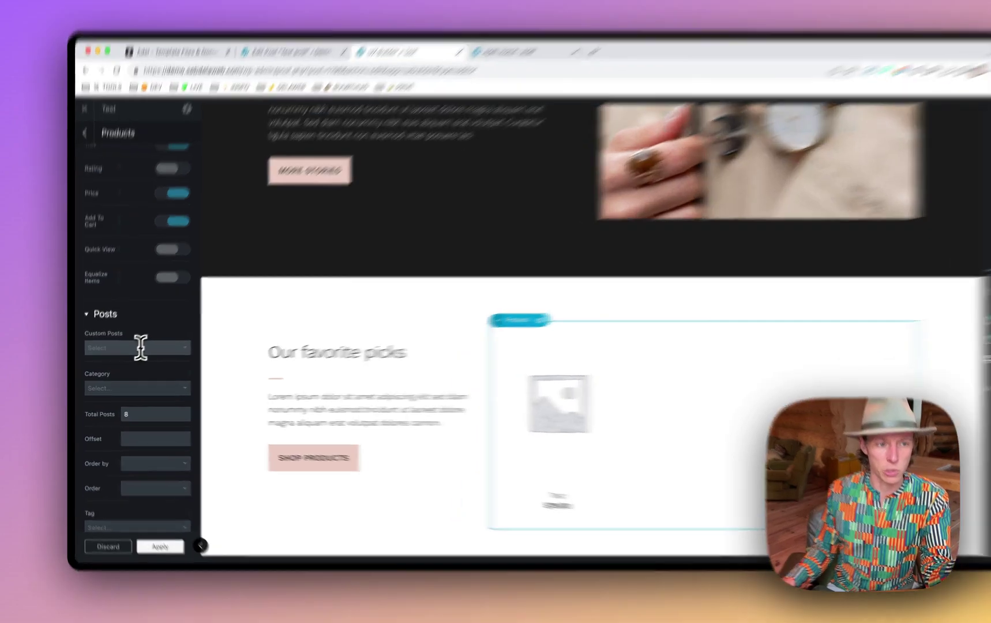
pyautogui.click(133, 353)
pyautogui.click(131, 328)
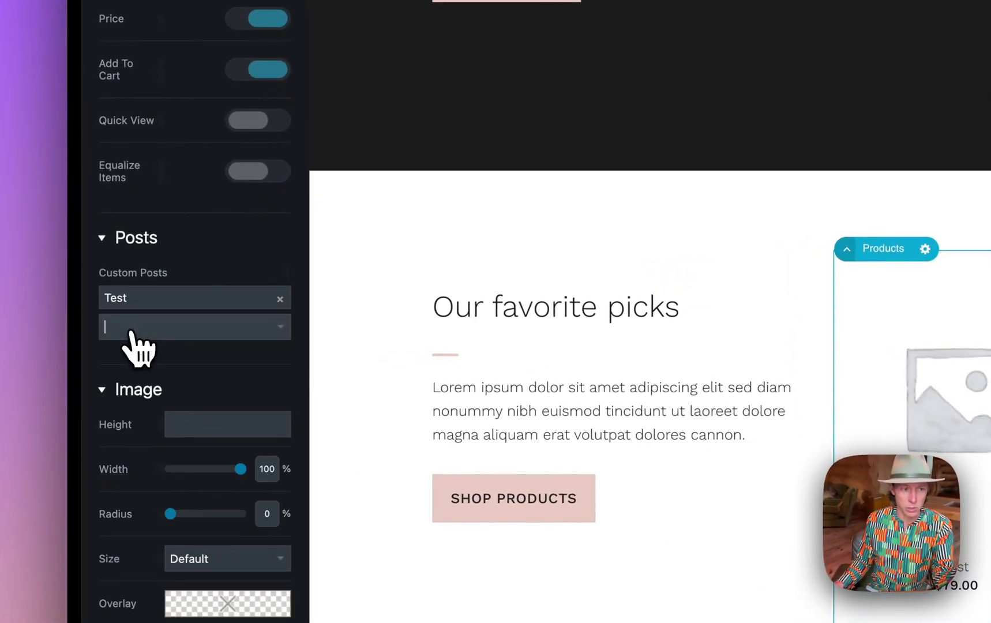
pyautogui.click(280, 298)
pyautogui.click(261, 280)
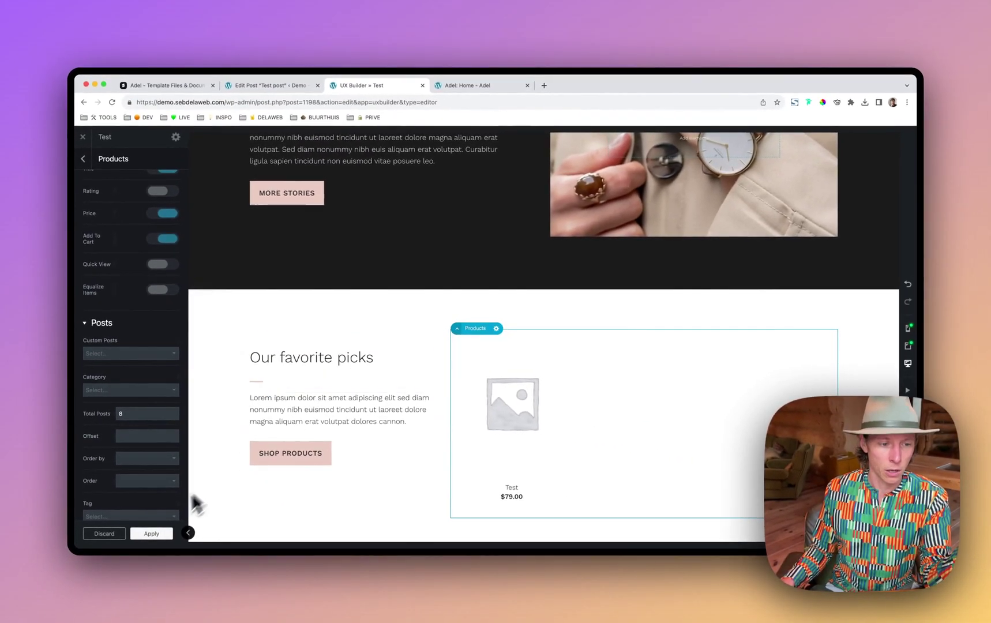
pyautogui.click(151, 534)
# Step: Exit UX Builder without saving and return to the Adel demo home page
pyautogui.click(82, 137)
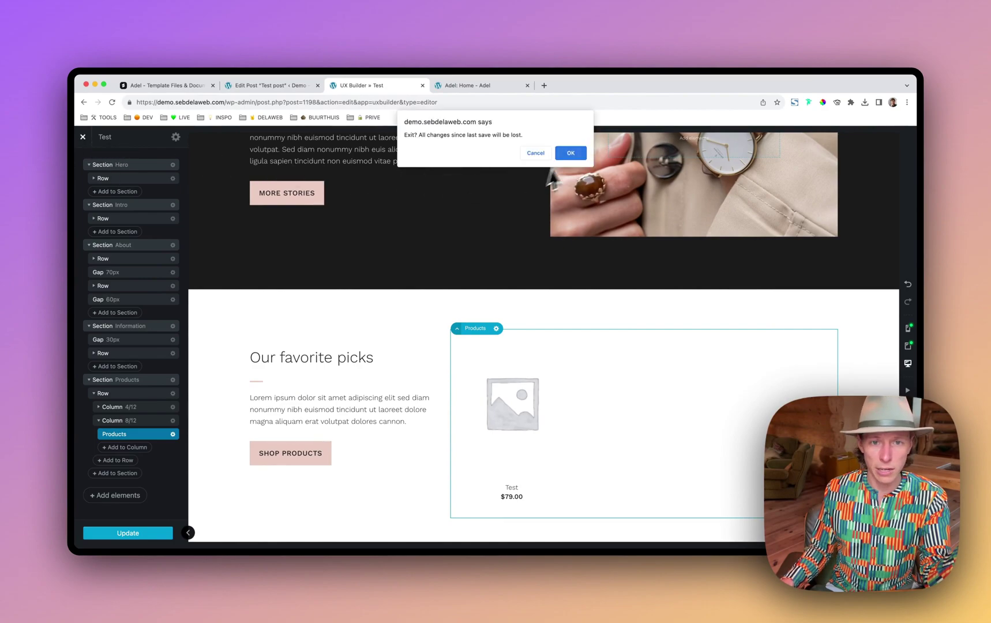
pyautogui.click(571, 153)
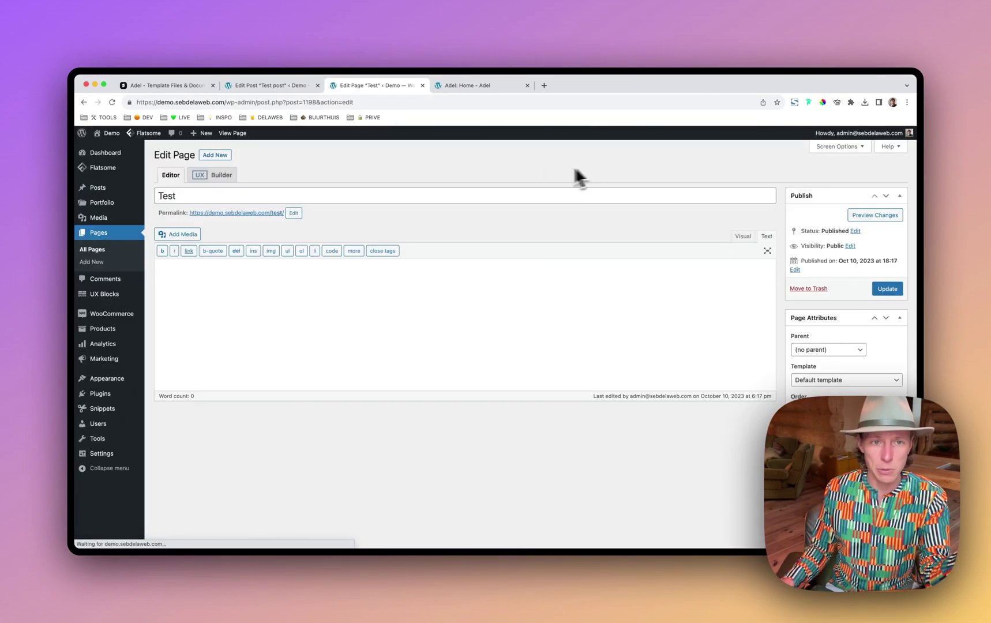
pyautogui.click(491, 87)
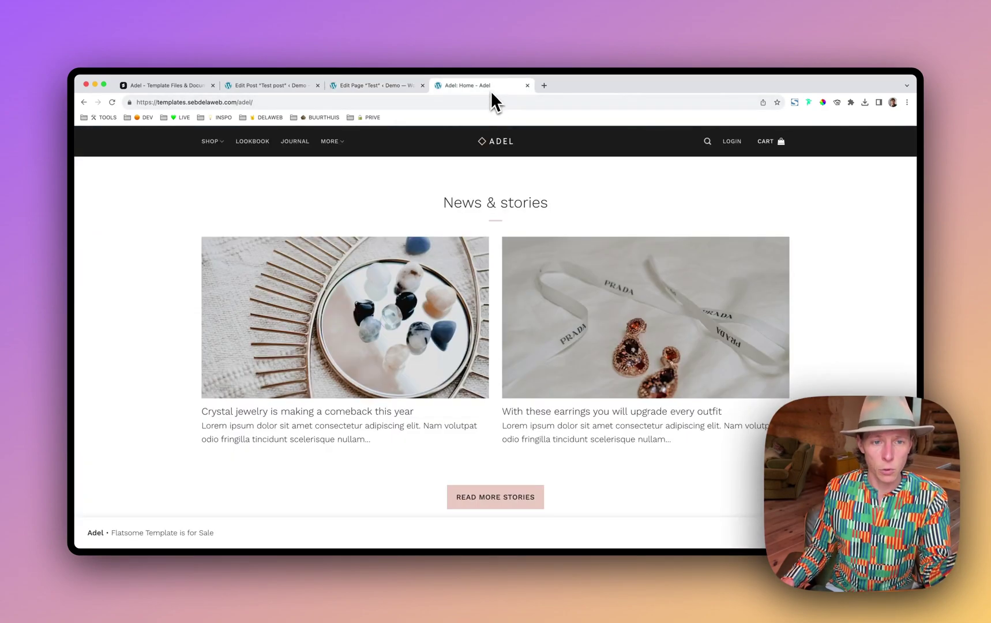
# Step: Visit the Delaweb support page from the Adel template files page
pyautogui.click(164, 85)
pyautogui.scroll(10, 540, 245)
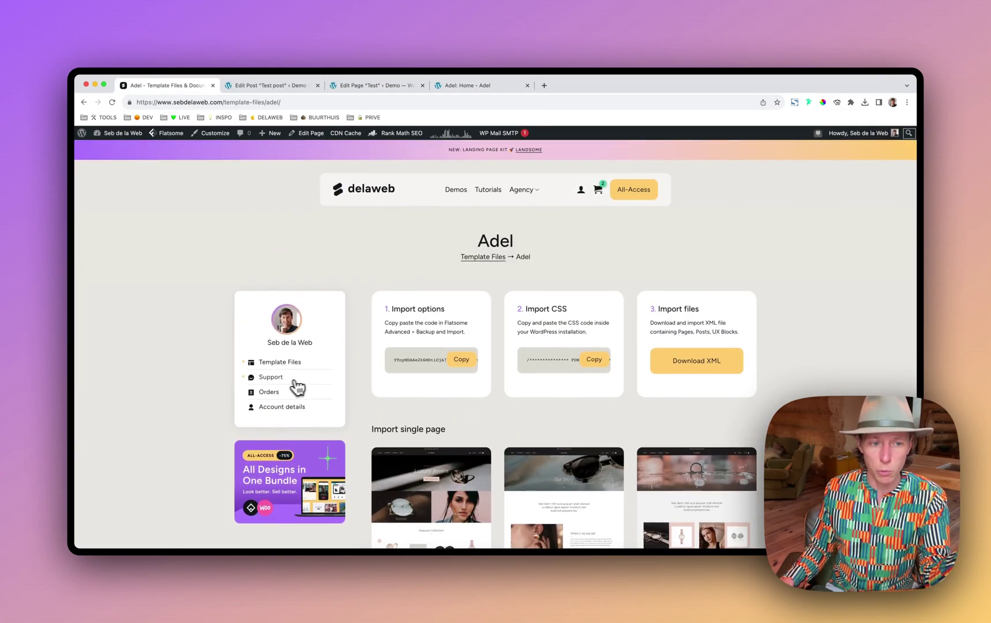
pyautogui.click(285, 381)
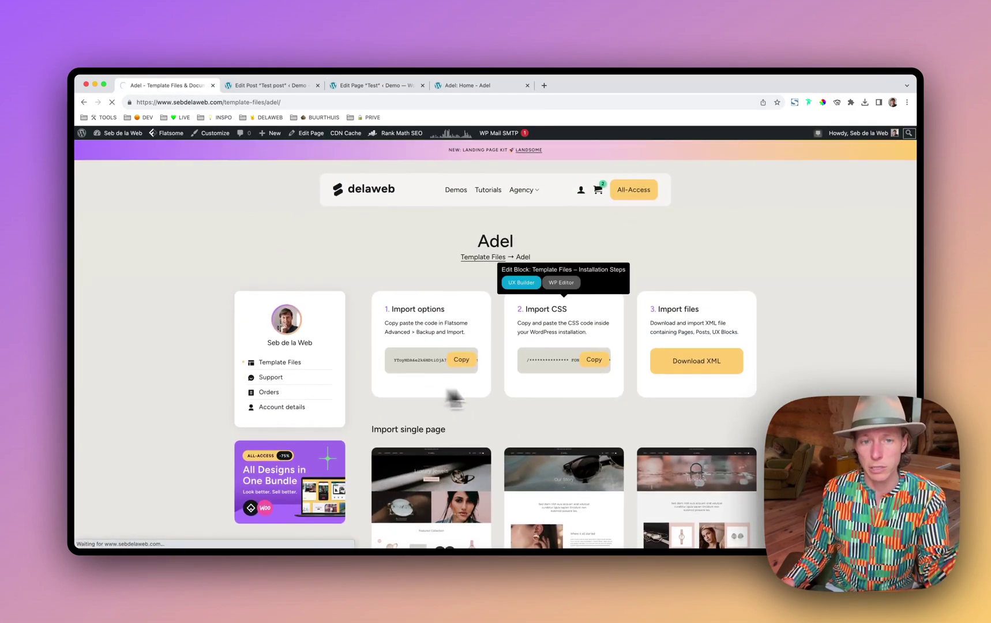
pyautogui.scroll(-3, 623, 400)
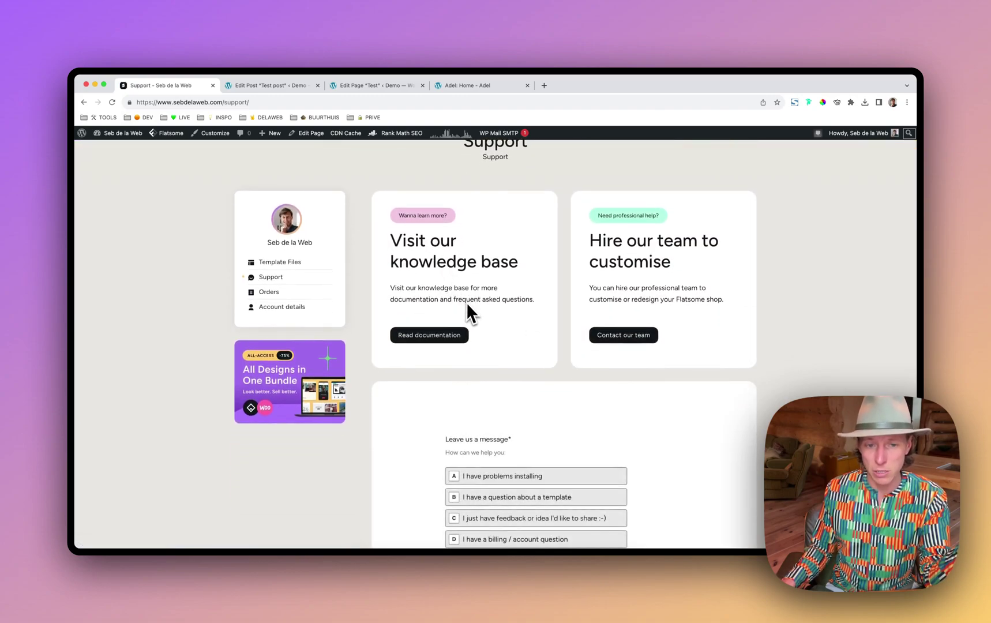
pyautogui.scroll(3, 493, 303)
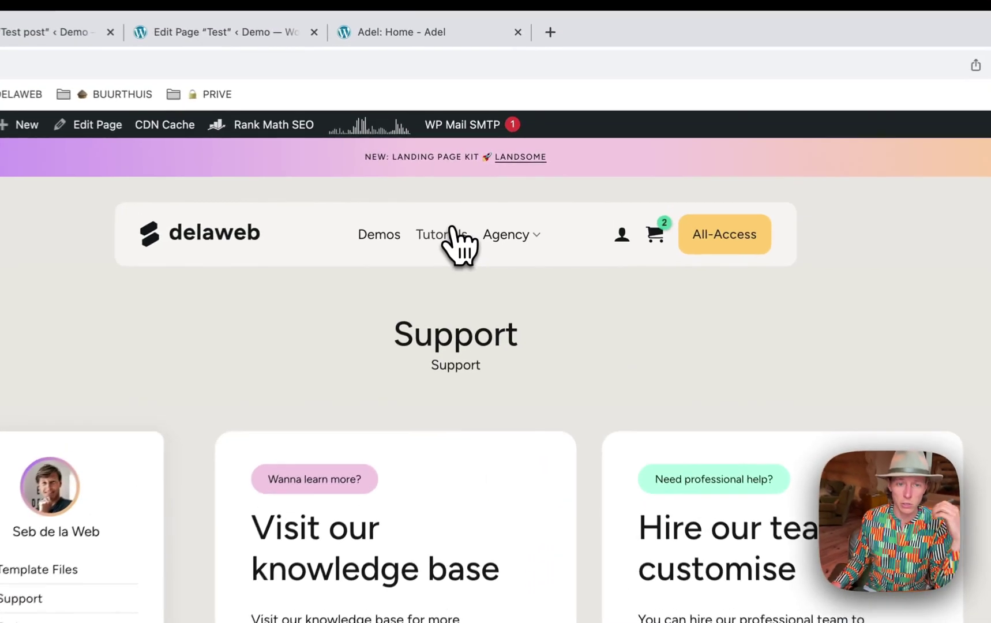
# Step: Go to the Flatsome video tutorials, then browse the demo templates priced $79–$119
pyautogui.click(453, 230)
pyautogui.scroll(-5, 482, 303)
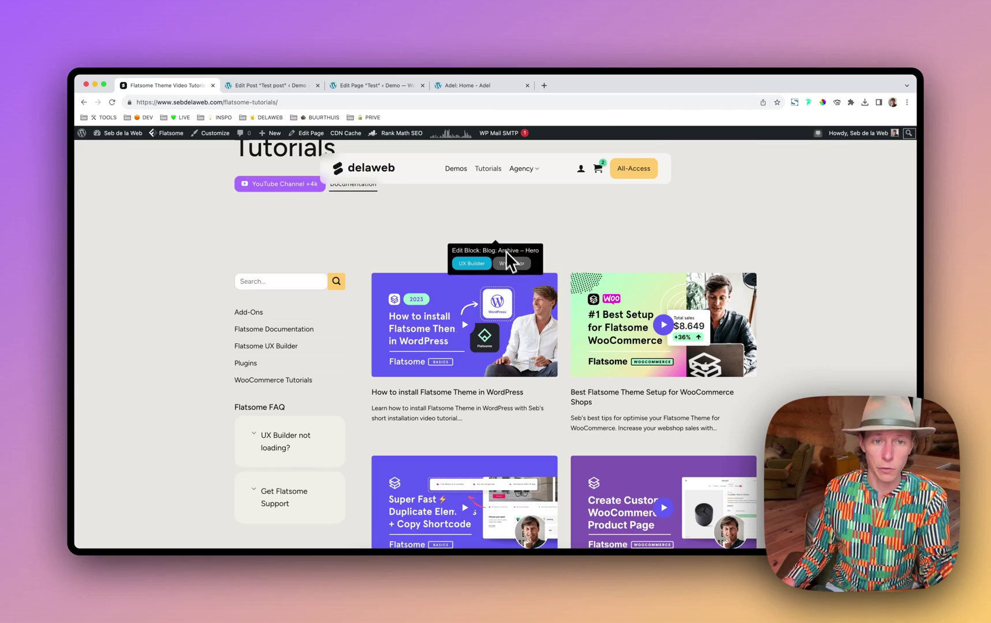
pyautogui.scroll(5, 502, 254)
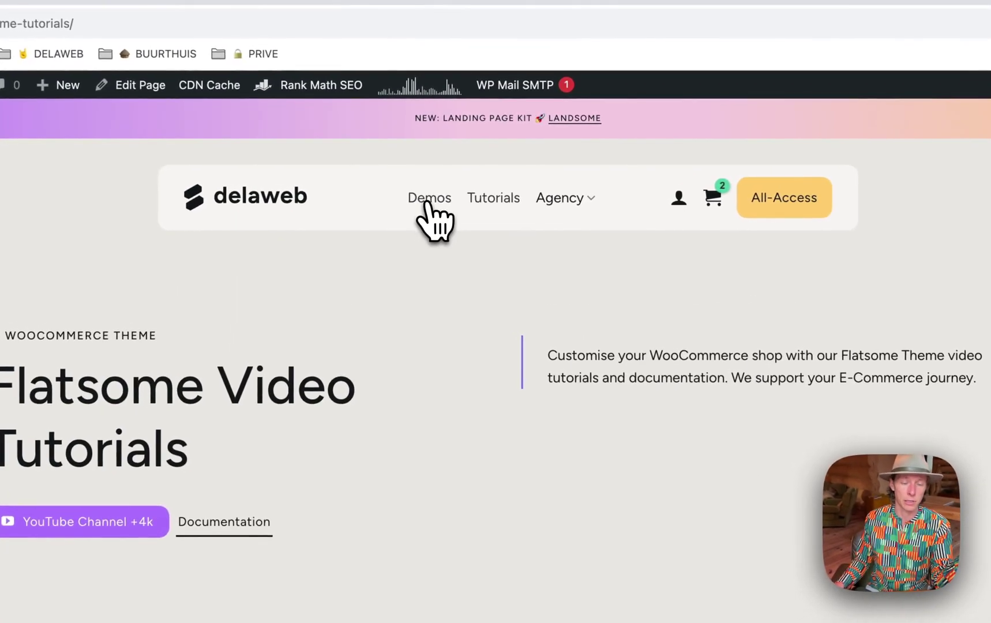
pyautogui.moveTo(445, 225)
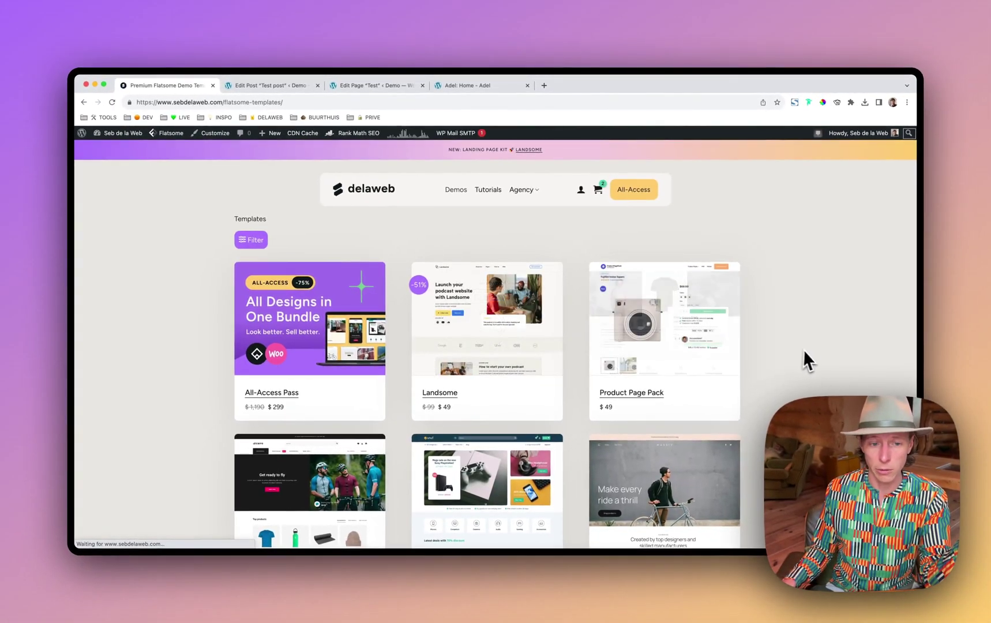
pyautogui.scroll(-5, 804, 350)
pyautogui.scroll(-2, 767, 345)
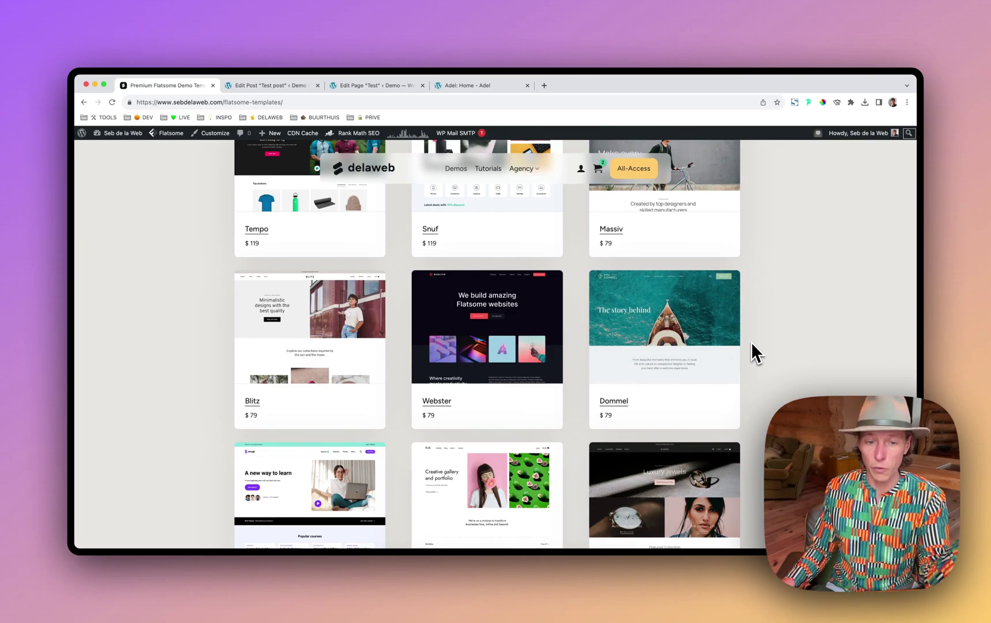